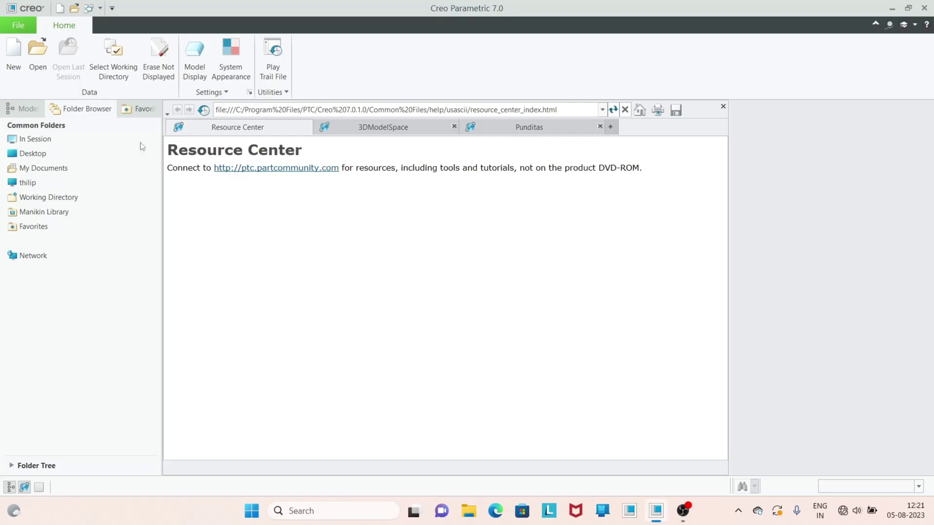
# - Set the working directory to the "cad models" folder on the Desktop
pyautogui.click(119, 68)
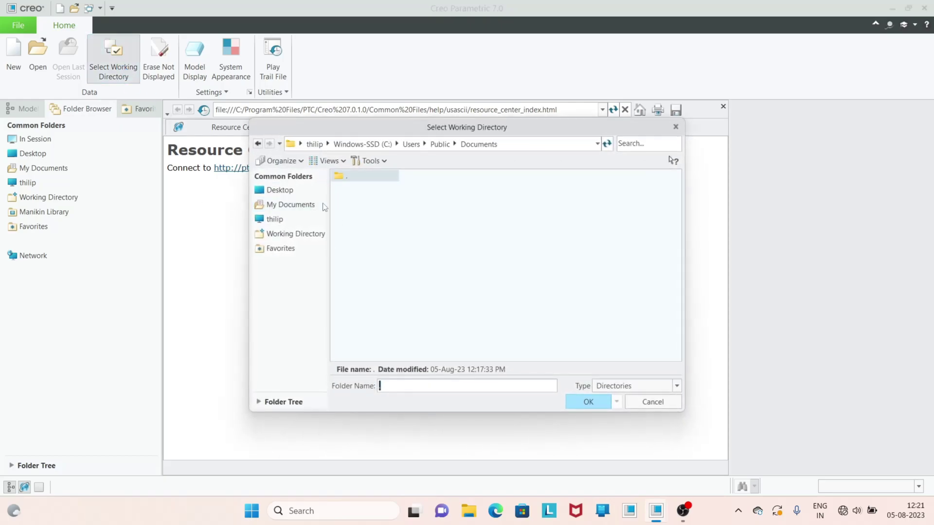
pyautogui.click(286, 190)
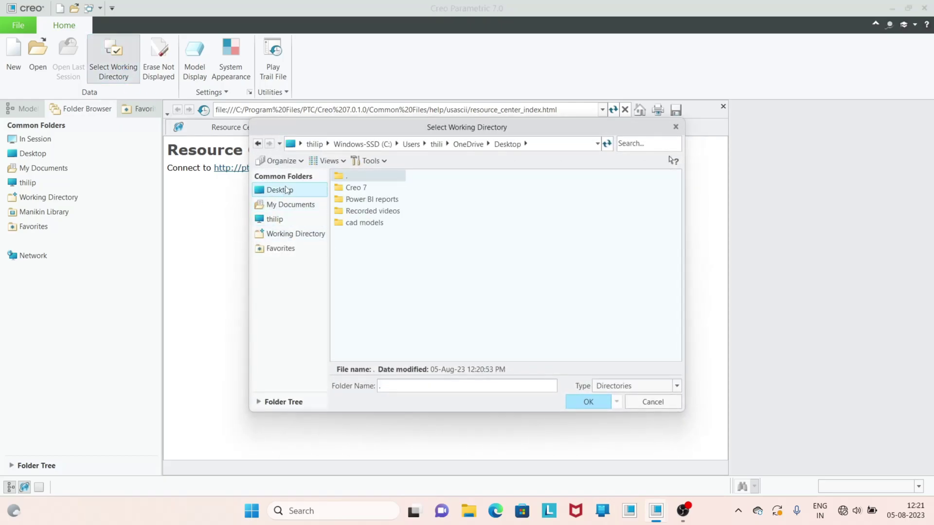
pyautogui.doubleClick(370, 225)
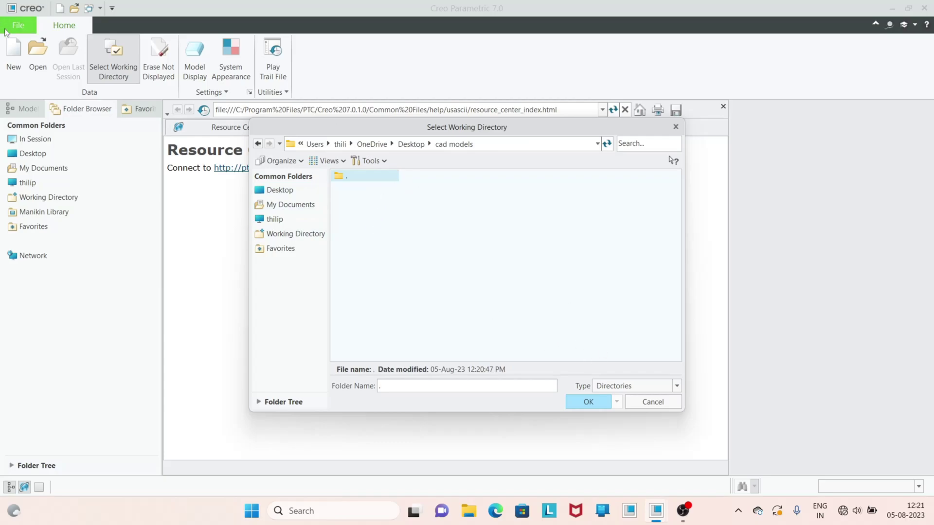
pyautogui.click(588, 402)
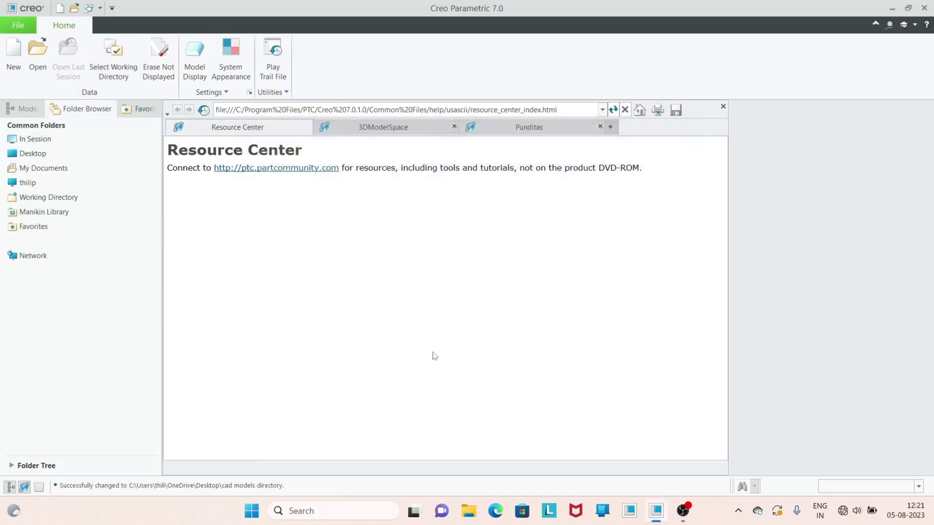
# - Create a new solid part named spinalbend using the mmns_part_solid_abs template instead of the default one
pyautogui.click(14, 56)
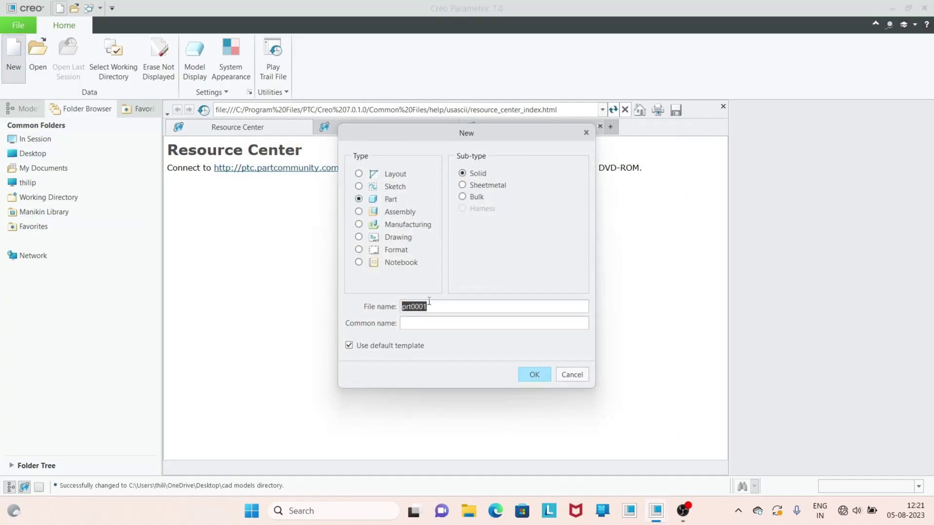
pyautogui.write('s')
pyautogui.click(534, 374)
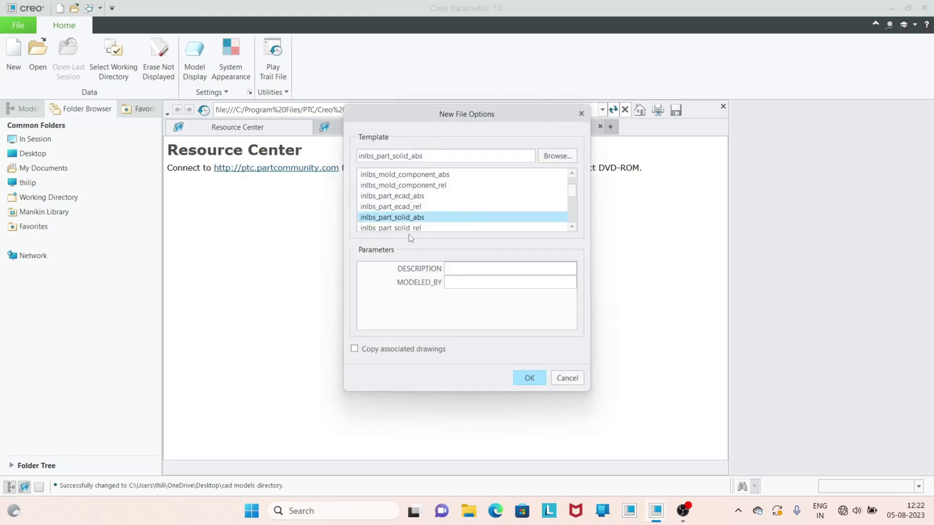
pyautogui.scroll(-4, 398, 217)
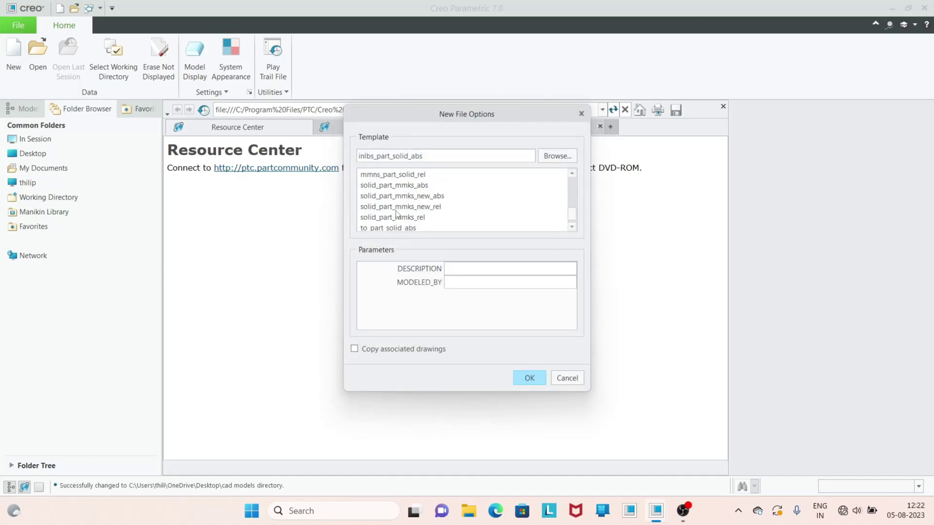
pyautogui.scroll(2, 397, 214)
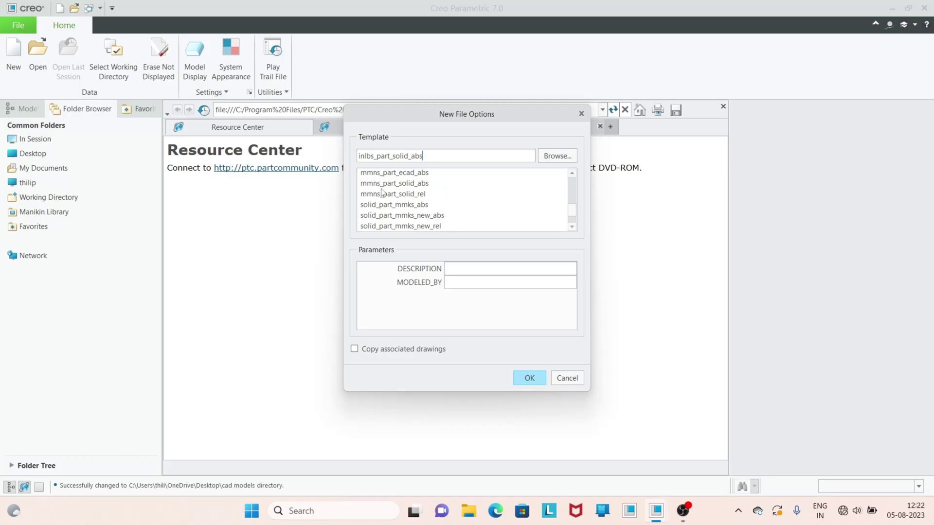
pyautogui.click(401, 186)
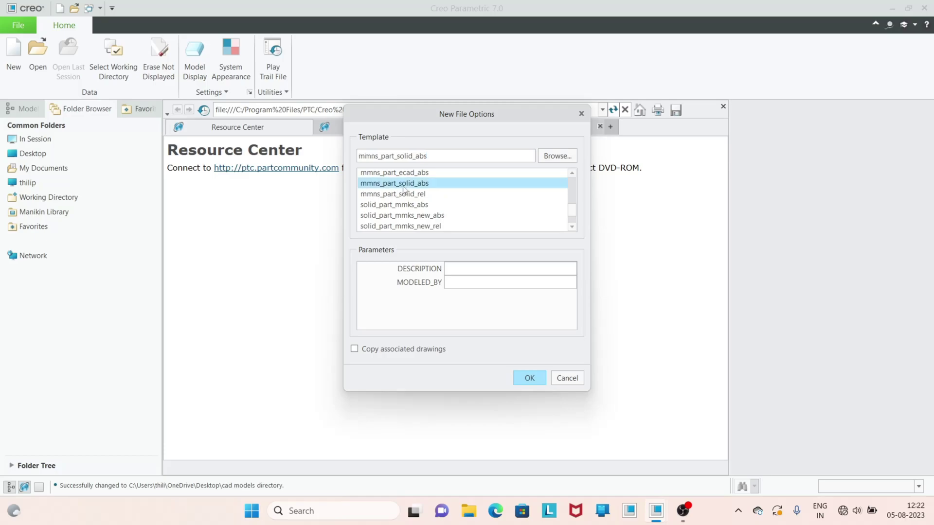
pyautogui.click(533, 375)
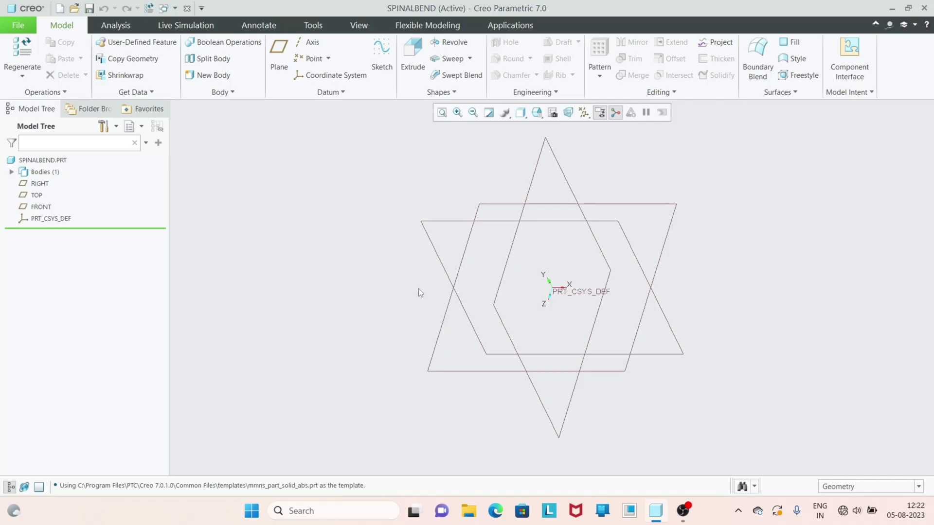
# - Start a sketch on the TOP plane in 2D orientation and draw a center rectangle about 96 by 82 mm on the vertical reference below the origin
pyautogui.click(37, 195)
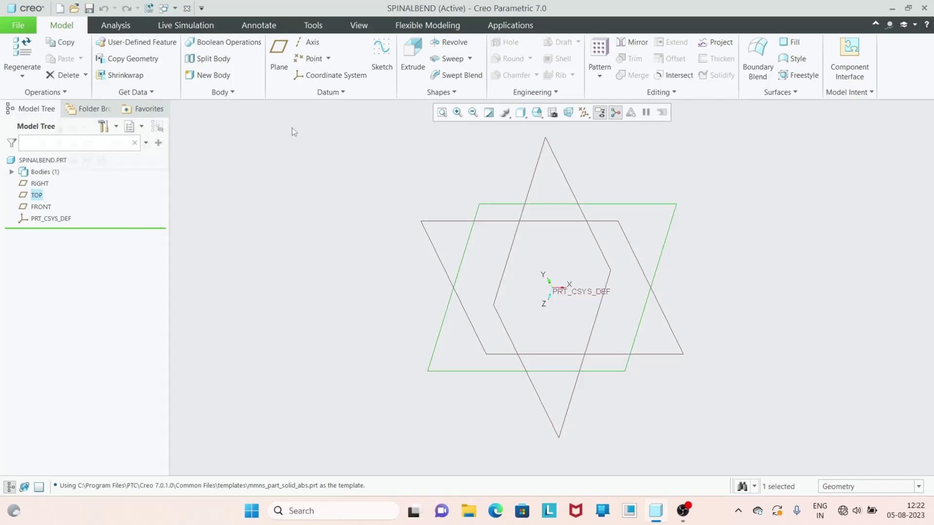
pyautogui.click(381, 69)
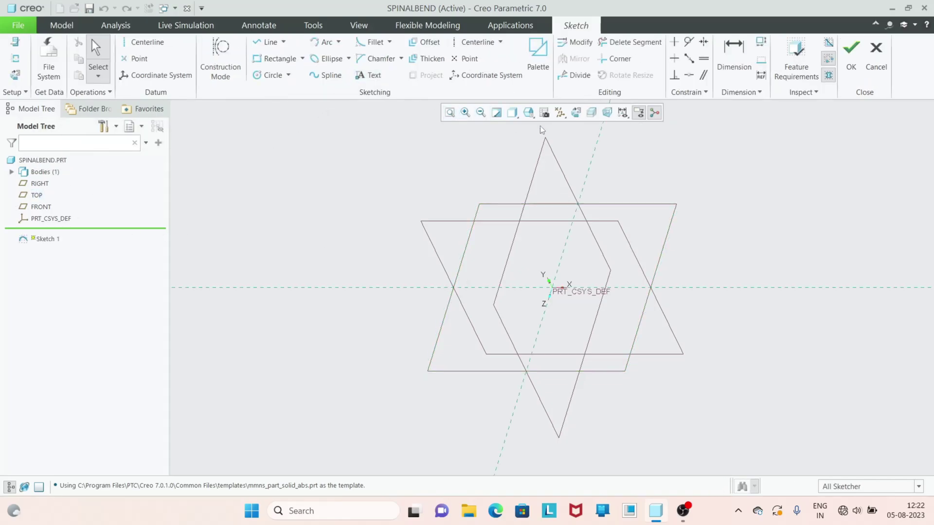
pyautogui.click(576, 114)
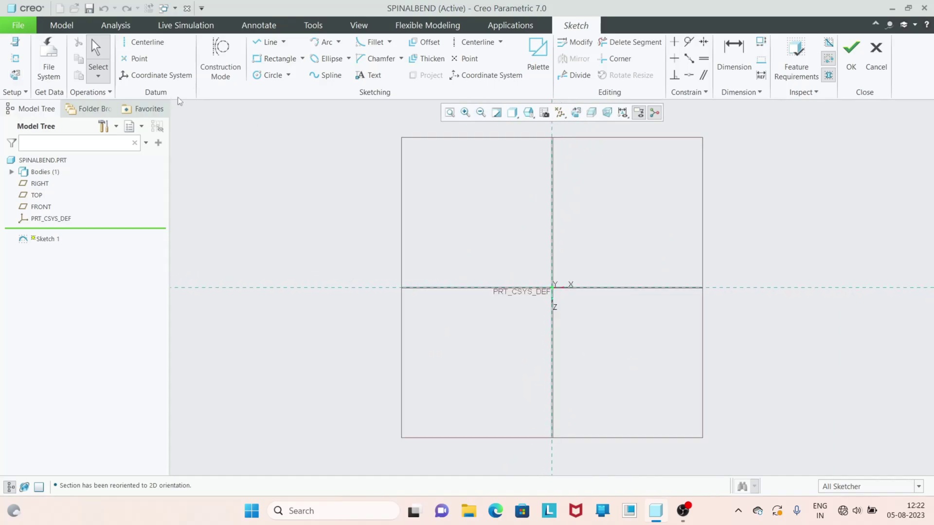
pyautogui.click(302, 59)
pyautogui.click(292, 96)
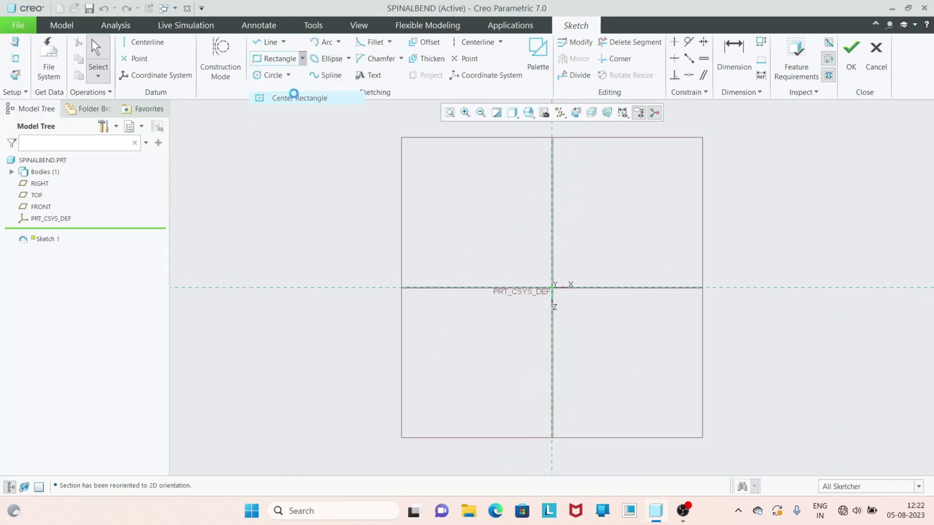
pyautogui.scroll(-1, 569, 358)
pyautogui.click(548, 337)
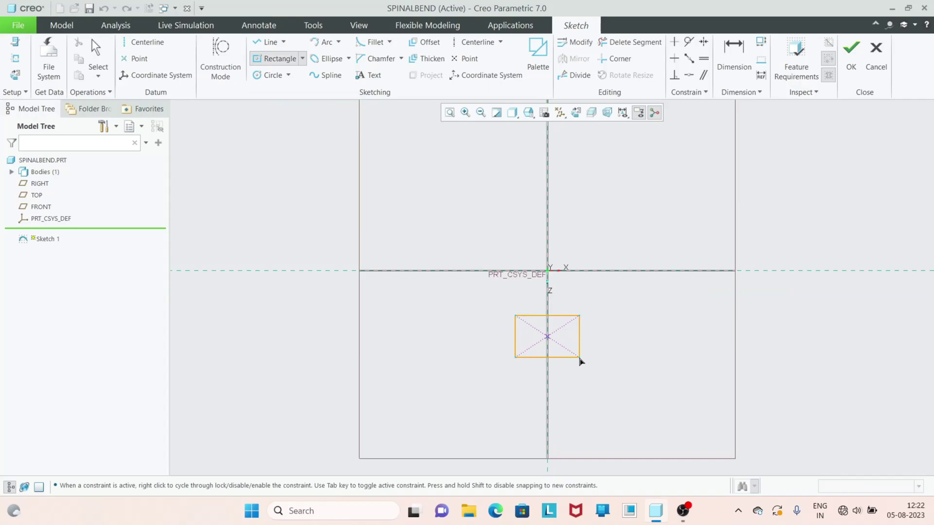
pyautogui.click(583, 366)
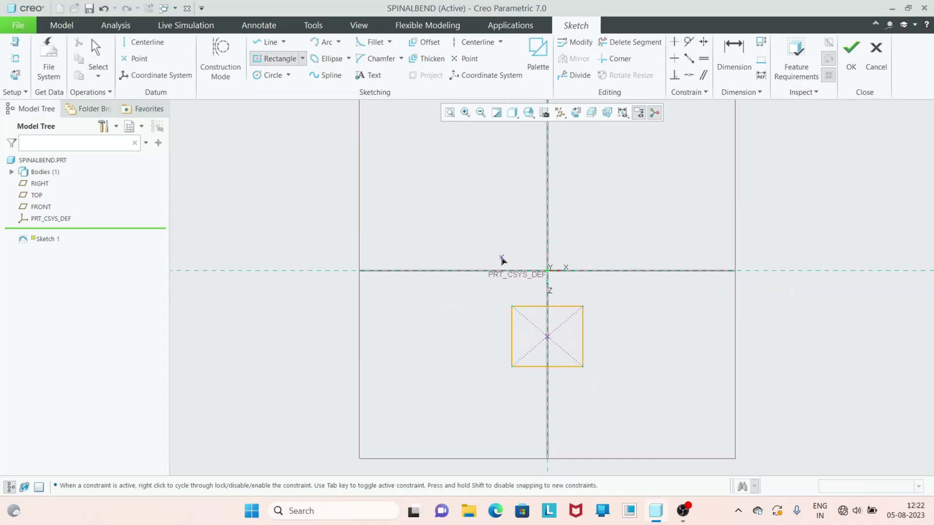
pyautogui.middleClick(501, 259)
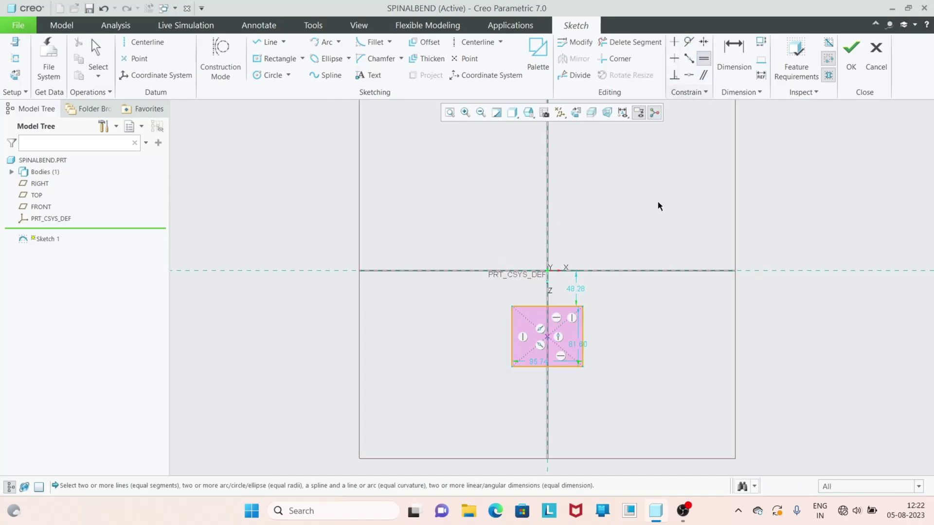
# - Apply an Equal constraint to the rectangle's upper and right edges to make it a square
pyautogui.scroll(-2, 627, 244)
pyautogui.click(531, 342)
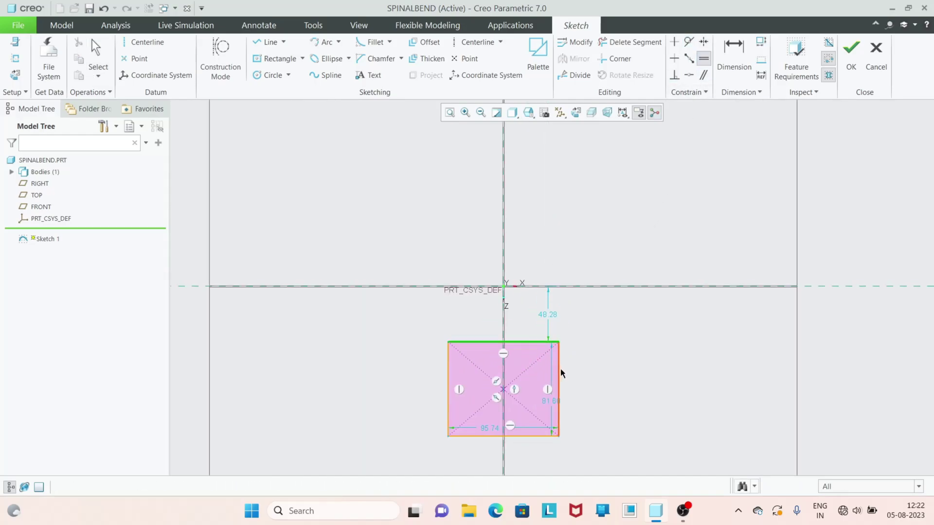
pyautogui.click(558, 375)
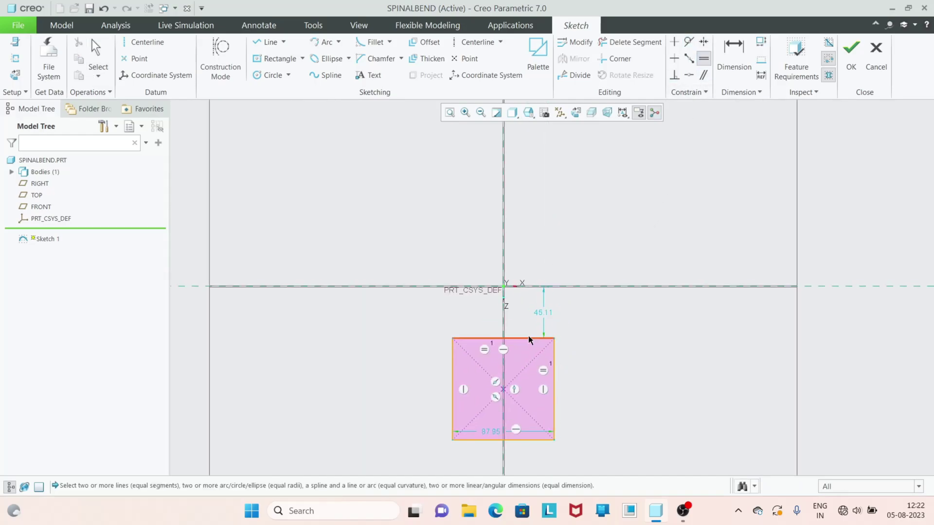
pyautogui.middleClick(491, 434)
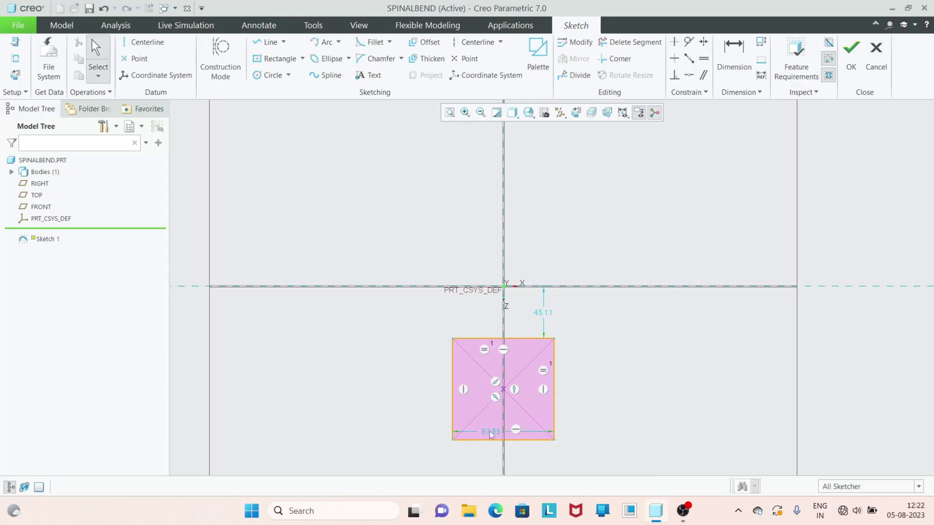
# - Set the square's width to 100 mm and its upper edge's distance from the horizontal reference to 10 mm, and finish the sketch
pyautogui.doubleClick(491, 432)
pyautogui.write('100')
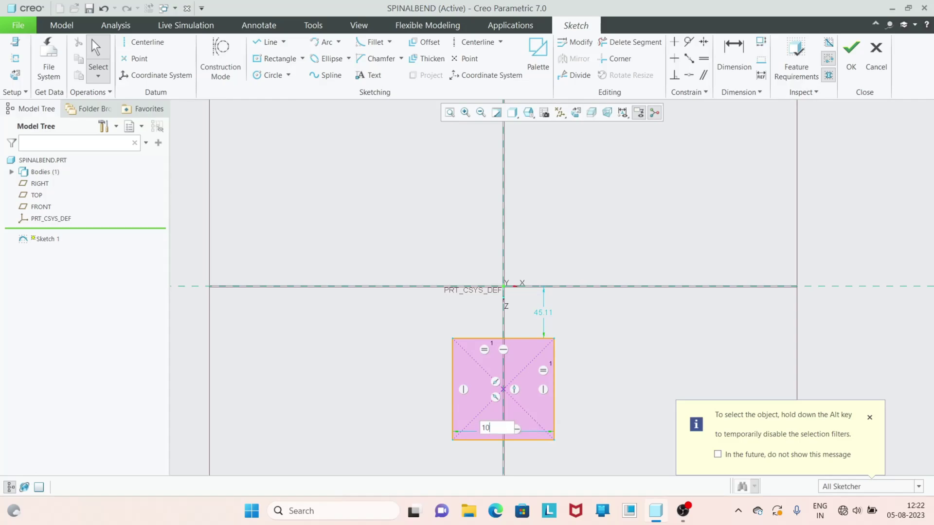
pyautogui.press('Return')
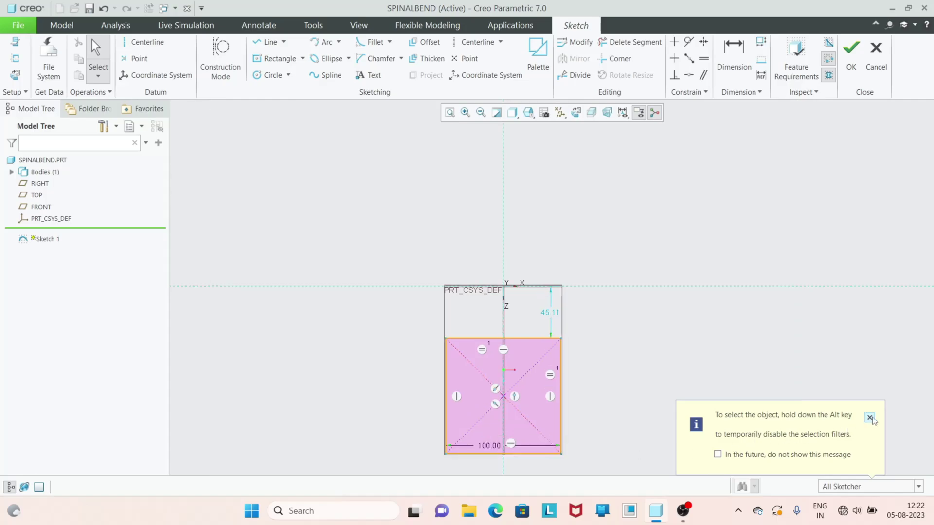
pyautogui.click(870, 418)
pyautogui.doubleClick(549, 316)
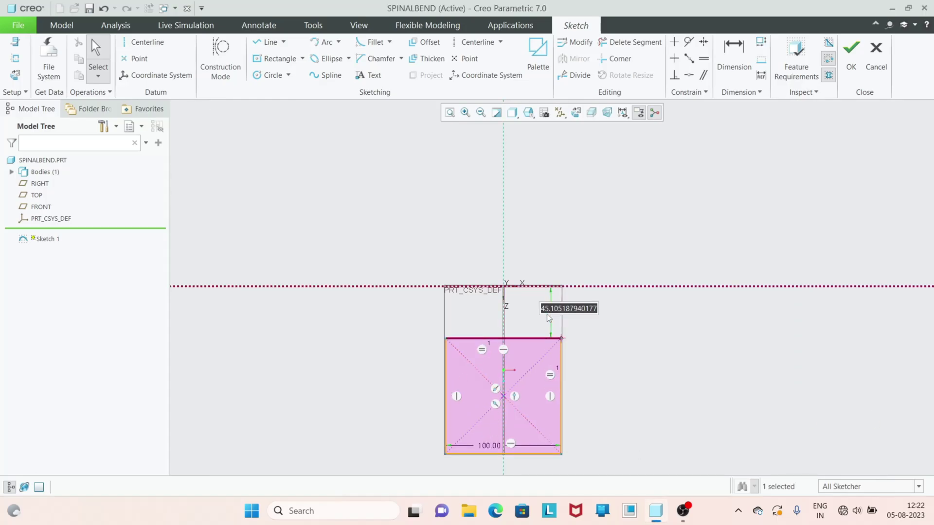
pyautogui.write('1')
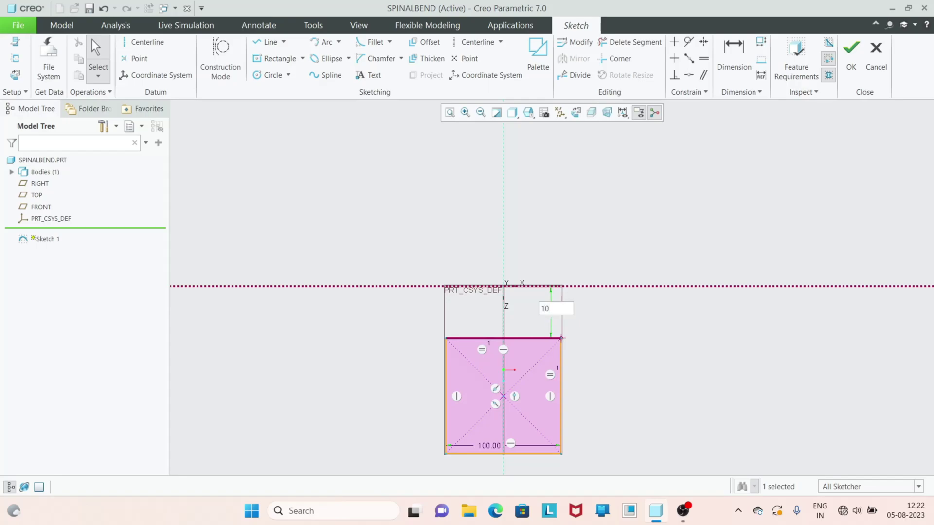
pyautogui.write('0')
pyautogui.press('Return')
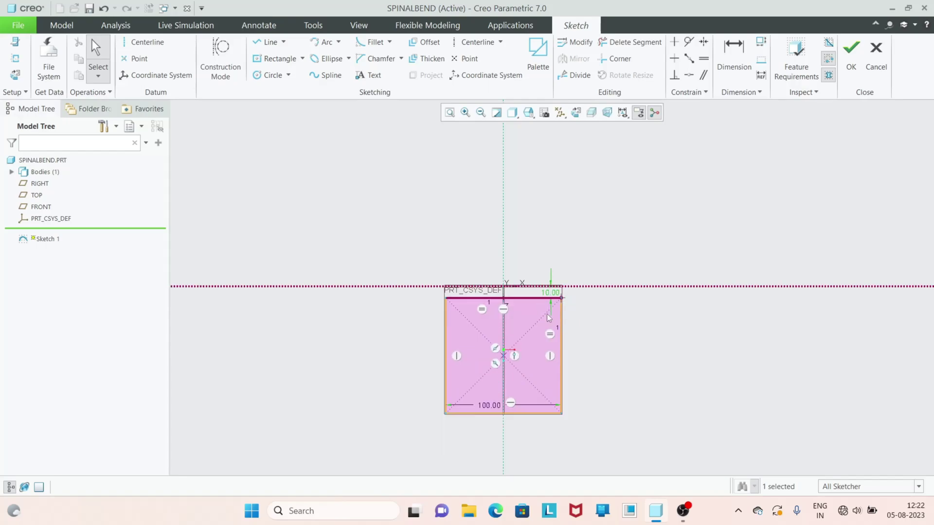
pyautogui.click(851, 59)
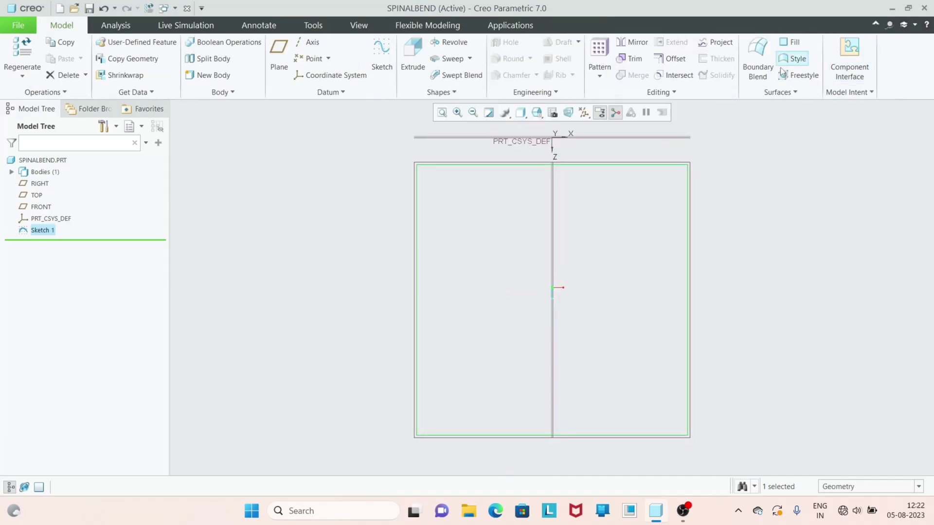
# - Extrude the square sketch as a solid to a depth of 30 mm in the flipped direction
pyautogui.click(413, 55)
pyautogui.moveTo(649, 343)
pyautogui.mouseDown(button='middle')
pyautogui.moveTo(635, 336)
pyautogui.moveTo(612, 344)
pyautogui.mouseUp(button='middle')
pyautogui.scroll(-3, 647, 350)
pyautogui.moveTo(688, 352); pyautogui.dragTo(562, 308, button='middle')
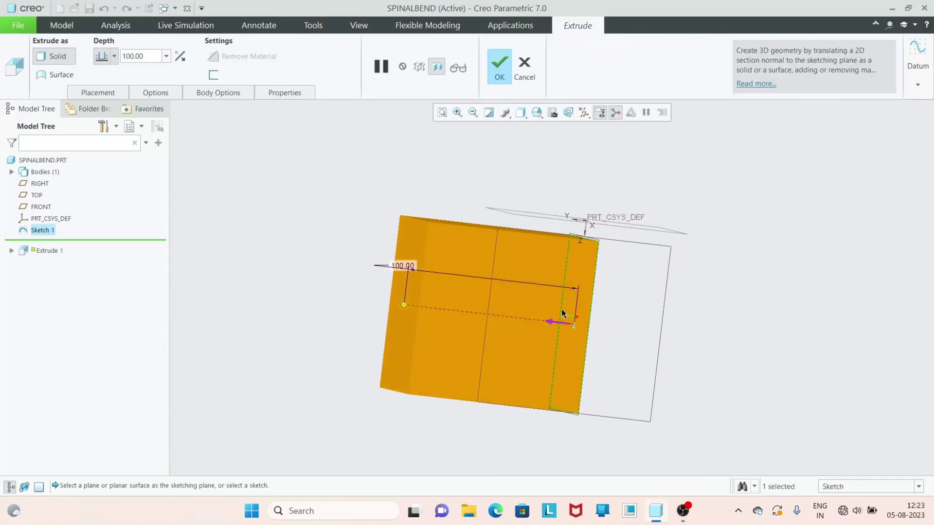
pyautogui.click(180, 56)
pyautogui.doubleClick(151, 55)
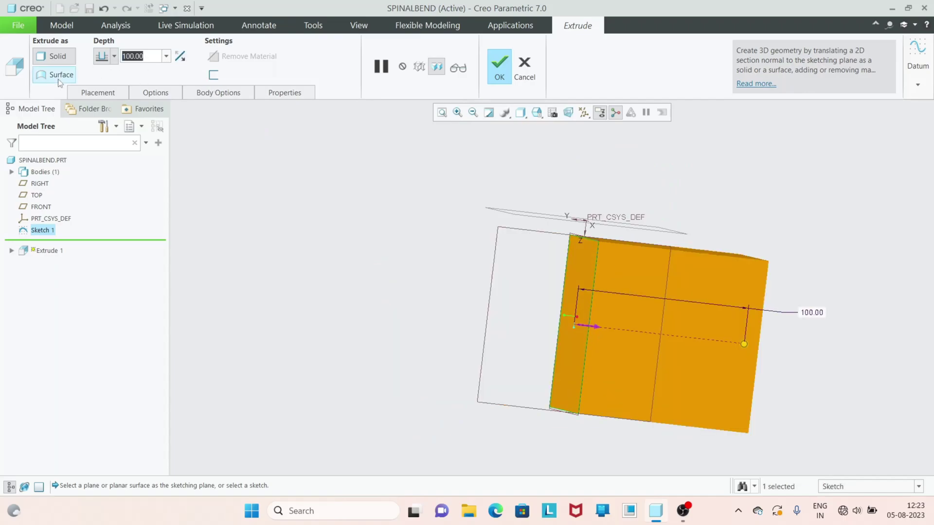
pyautogui.write('30')
pyautogui.press('Return')
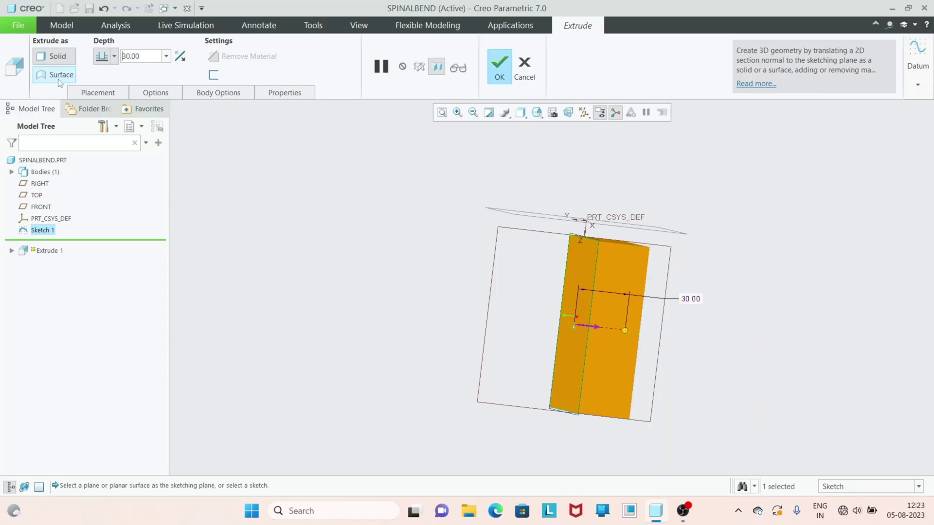
pyautogui.click(501, 68)
# - Change the model's display style to Shading With Edges
pyautogui.moveTo(432, 246); pyautogui.dragTo(486, 323, button='middle')
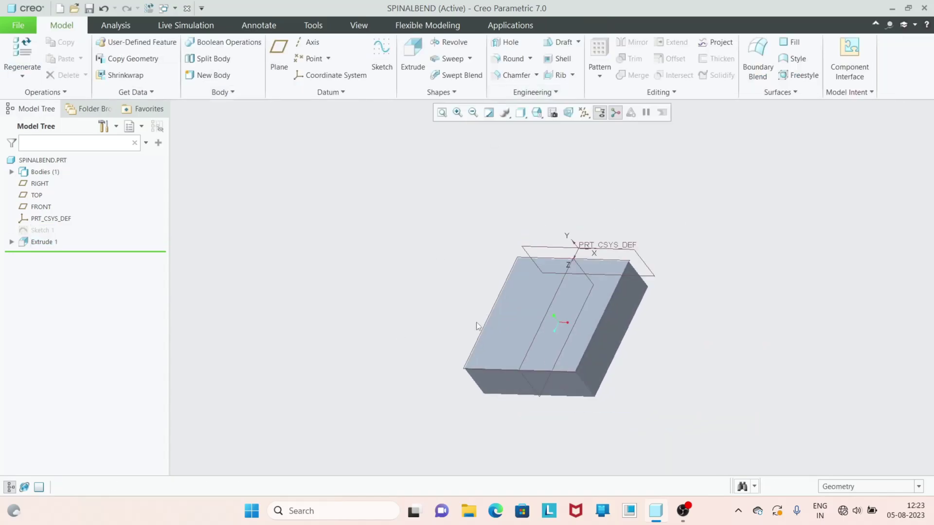
pyautogui.click(520, 114)
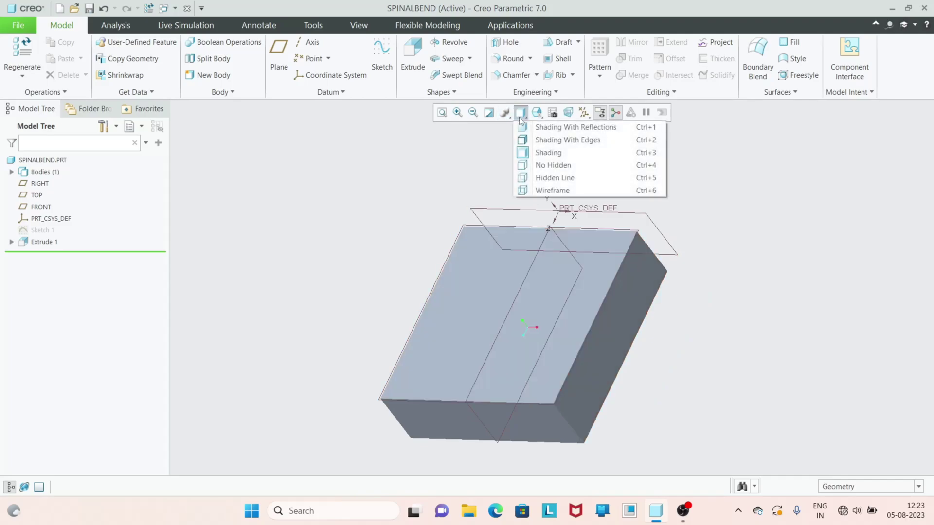
pyautogui.click(561, 140)
pyautogui.moveTo(655, 337); pyautogui.dragTo(615, 375, button='middle')
pyautogui.scroll(-3, 615, 377)
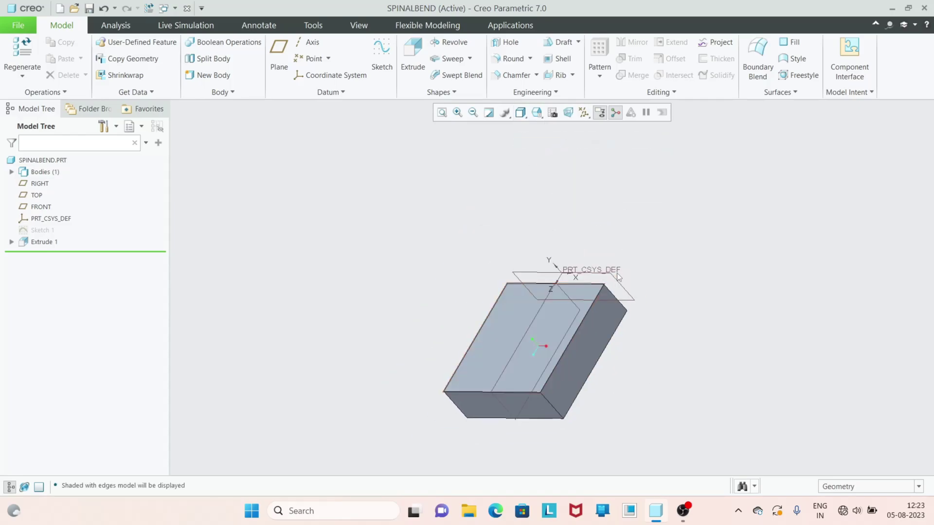
pyautogui.scroll(2, 617, 276)
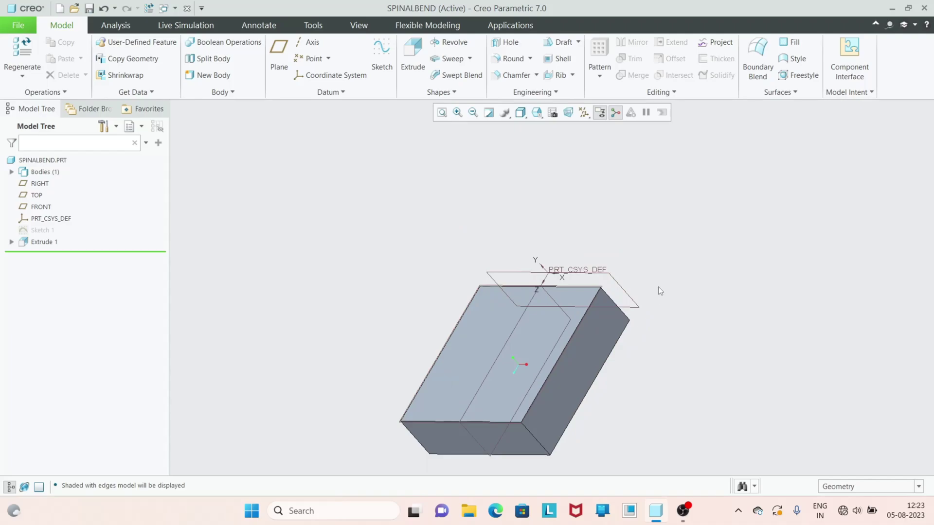
pyautogui.scroll(1, 658, 287)
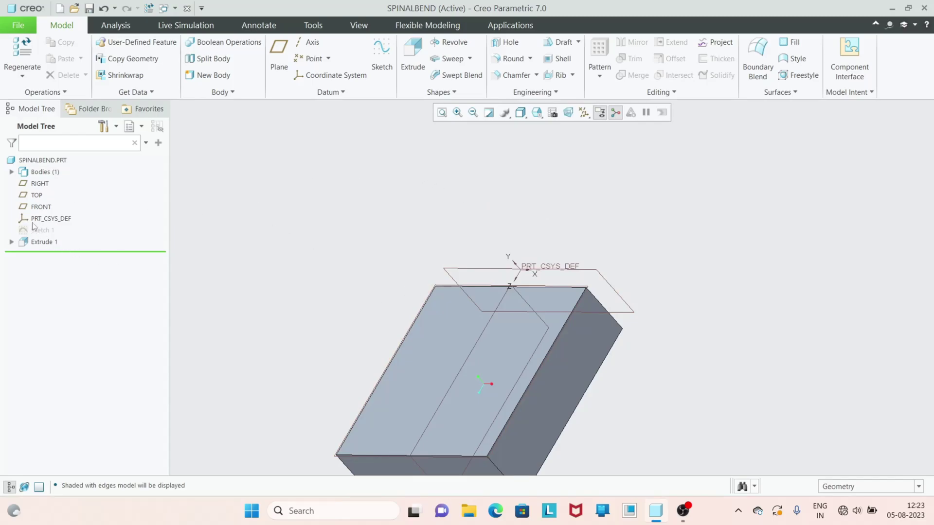
# - Start a sketch on the TOP plane and draw a center rectangle as a square about 45 mm wide, centred on the vertical reference above the block
pyautogui.click(36, 195)
pyautogui.click(382, 68)
pyautogui.click(576, 112)
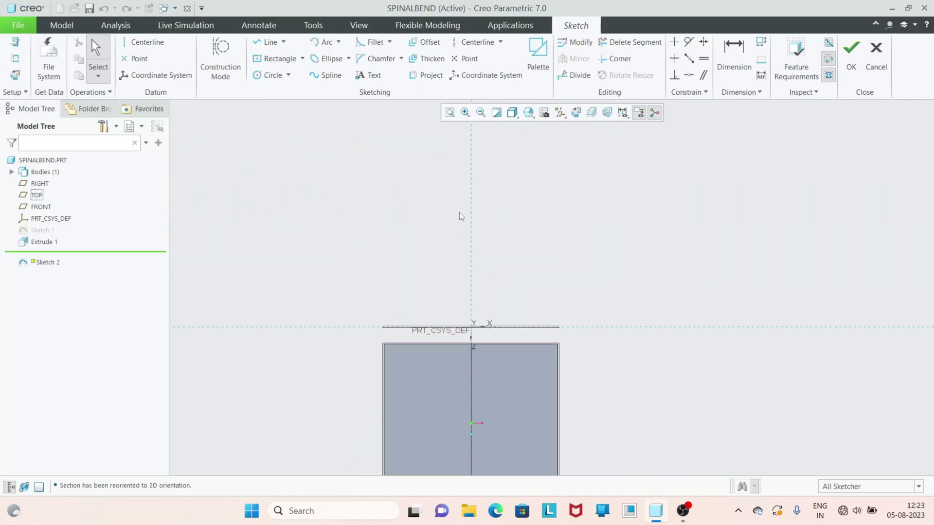
pyautogui.click(302, 58)
pyautogui.click(300, 72)
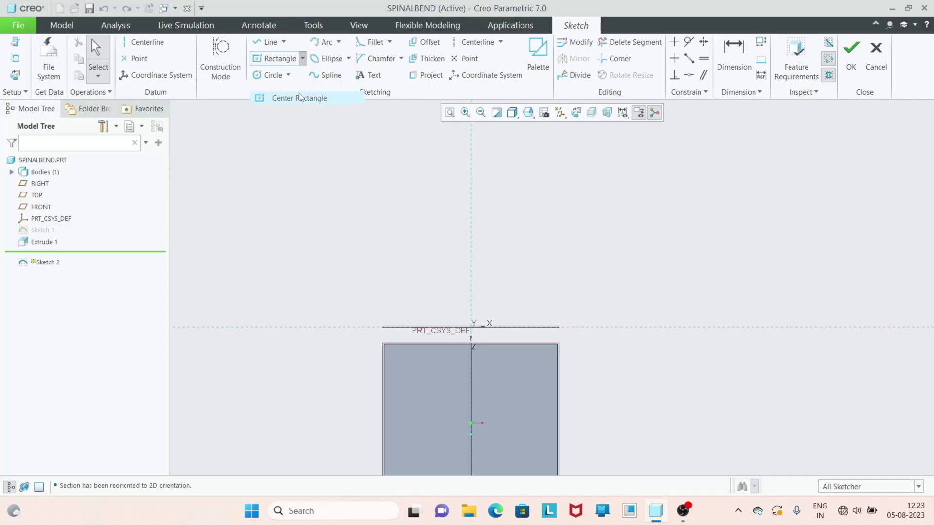
pyautogui.click(471, 234)
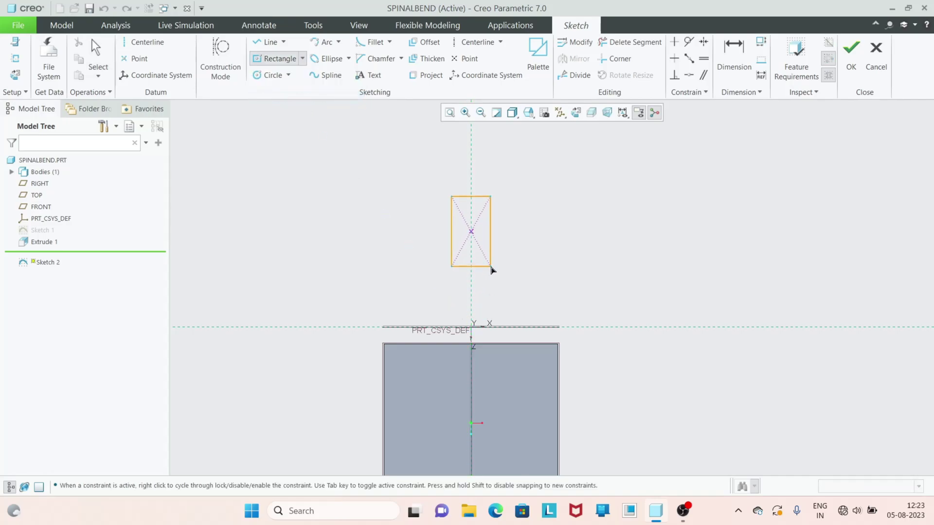
pyautogui.click(506, 269)
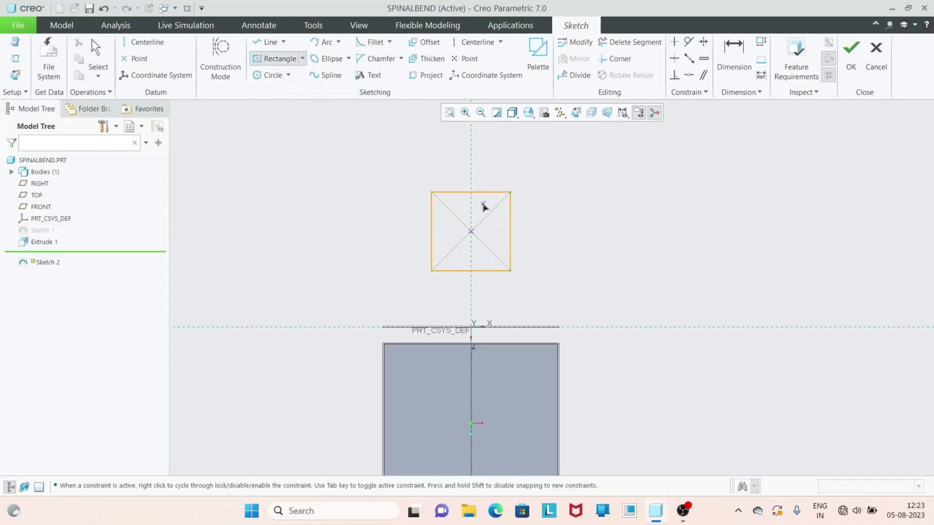
pyautogui.middleClick(482, 203)
# - Set the square's width to 100 mm and its lower edge's distance from the horizontal reference to 10 mm, and finish the sketch
pyautogui.doubleClick(455, 297)
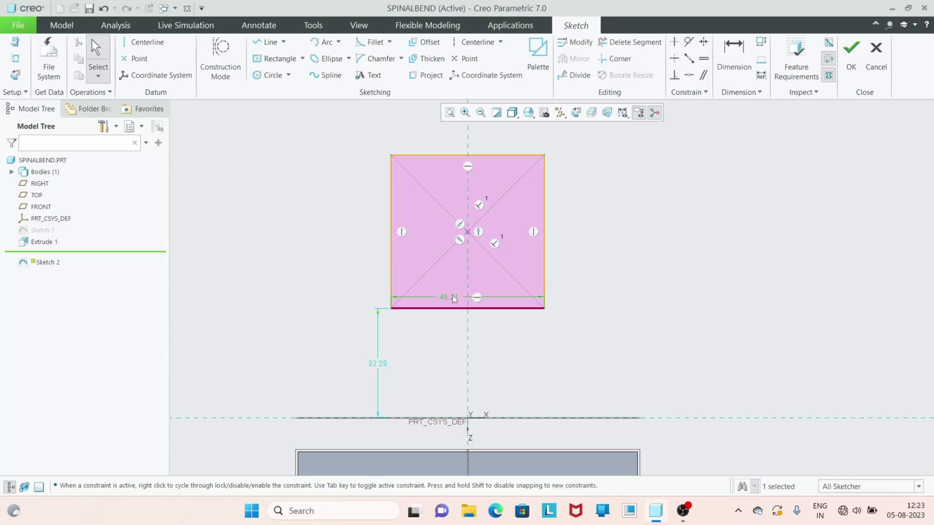
pyautogui.write('100')
pyautogui.press('Return')
pyautogui.doubleClick(292, 362)
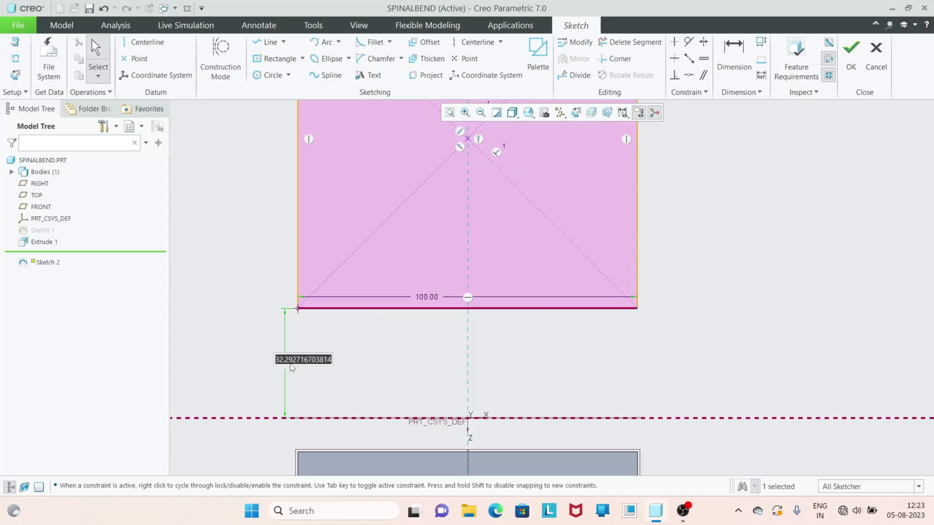
pyautogui.write('10')
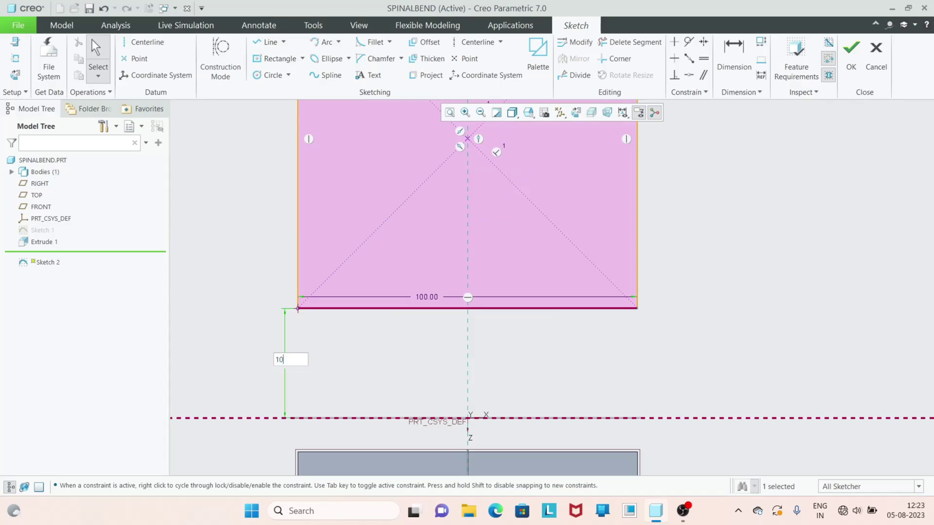
pyautogui.press('Return')
pyautogui.scroll(-2, 290, 368)
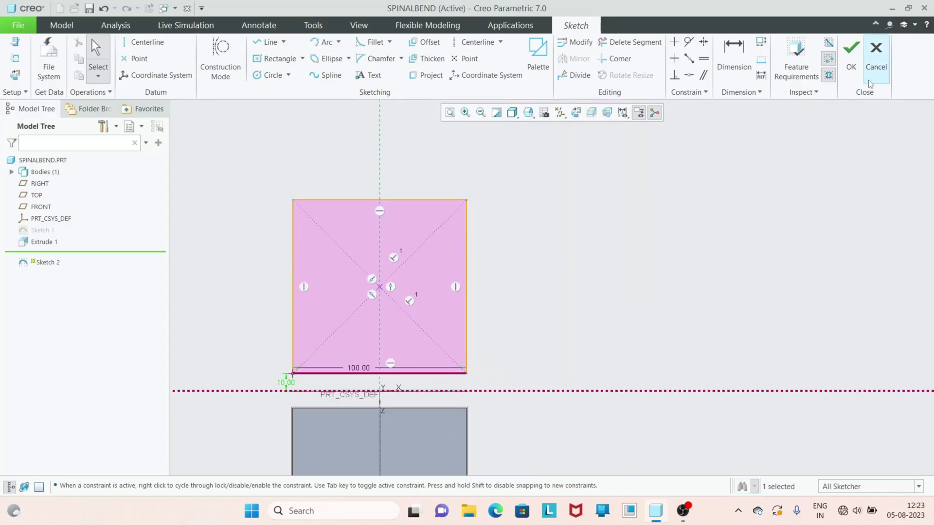
pyautogui.click(851, 73)
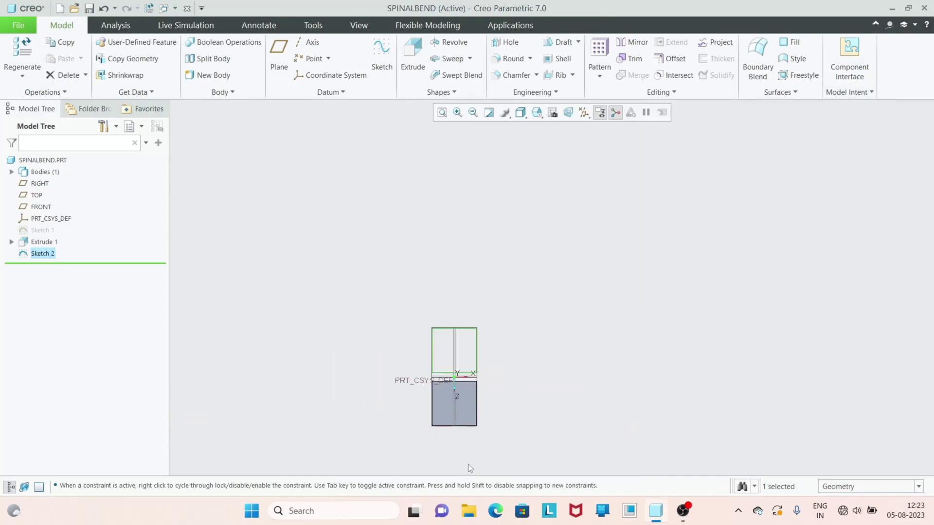
# - Extrude the second square sketch as a solid to a depth of 20 mm in the flipped direction
pyautogui.moveTo(572, 348); pyautogui.dragTo(460, 267, button='middle')
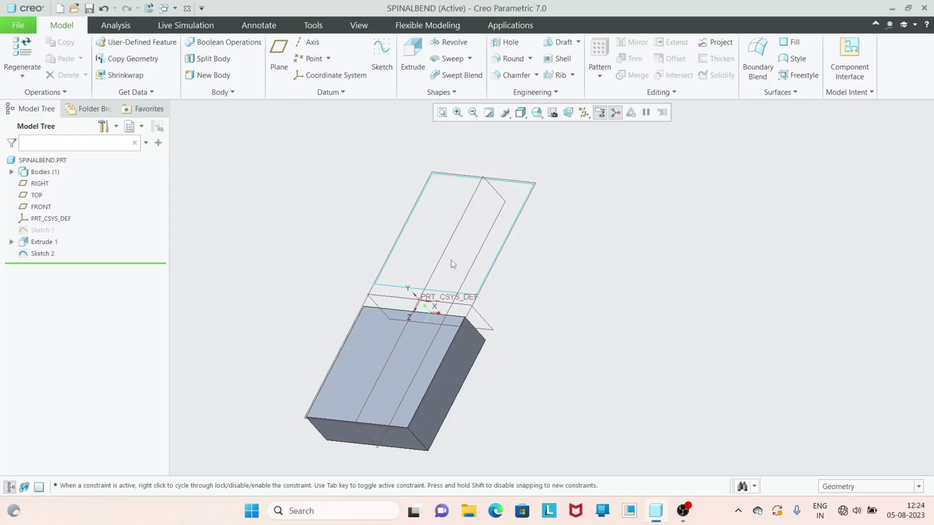
pyautogui.moveTo(449, 263); pyautogui.dragTo(553, 324, button='middle')
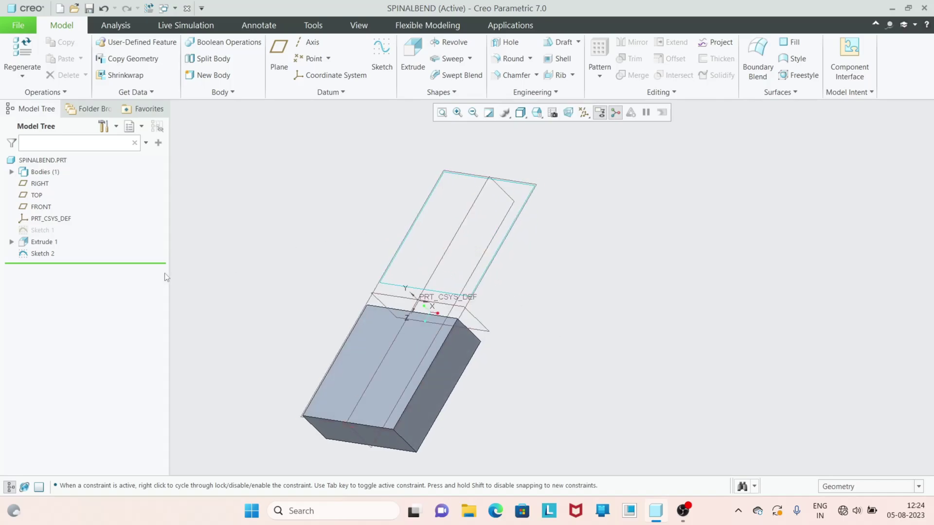
pyautogui.click(399, 73)
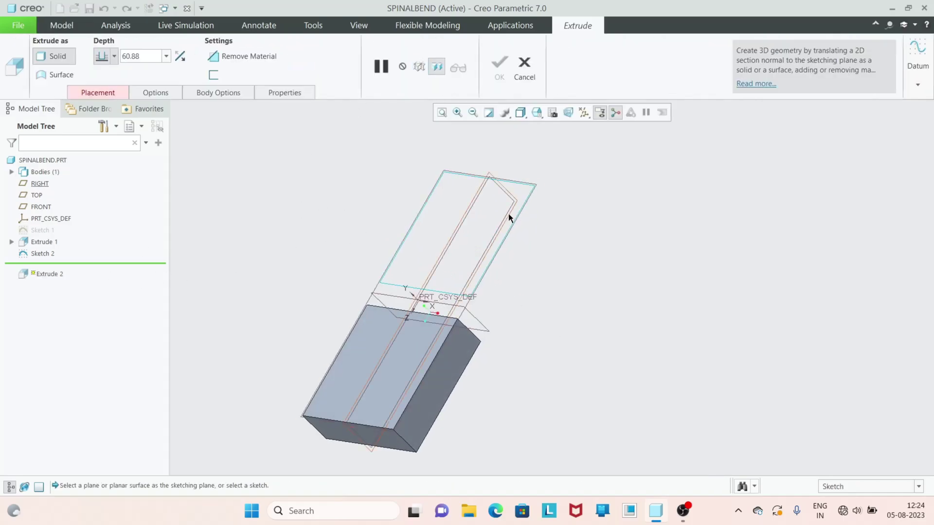
pyautogui.click(43, 253)
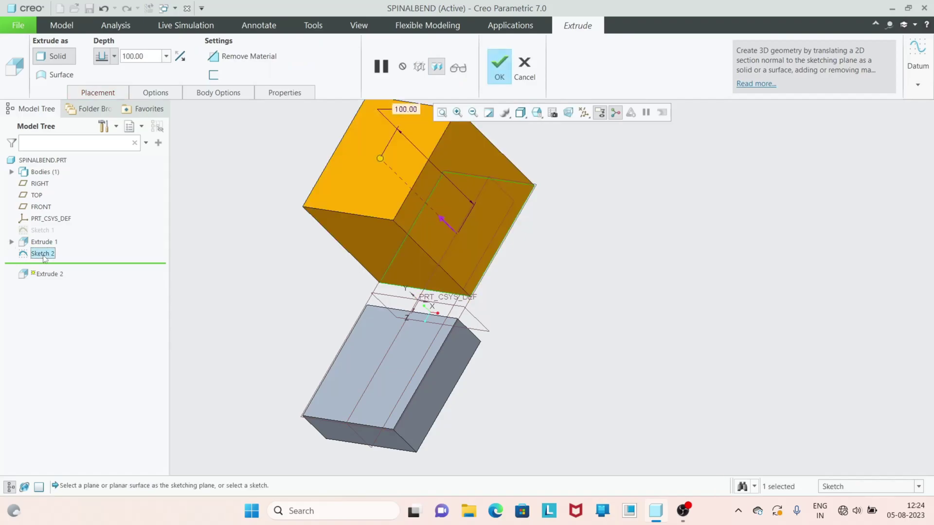
pyautogui.click(439, 220)
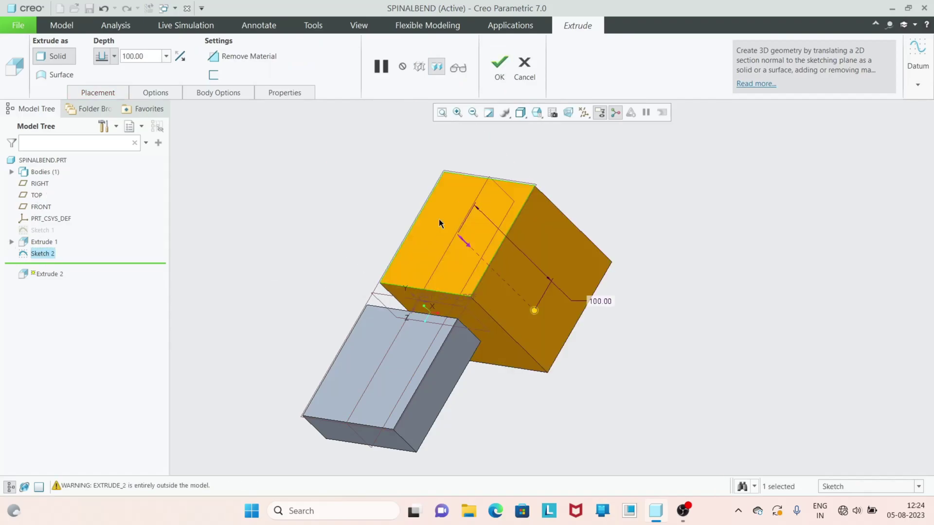
pyautogui.click(149, 56)
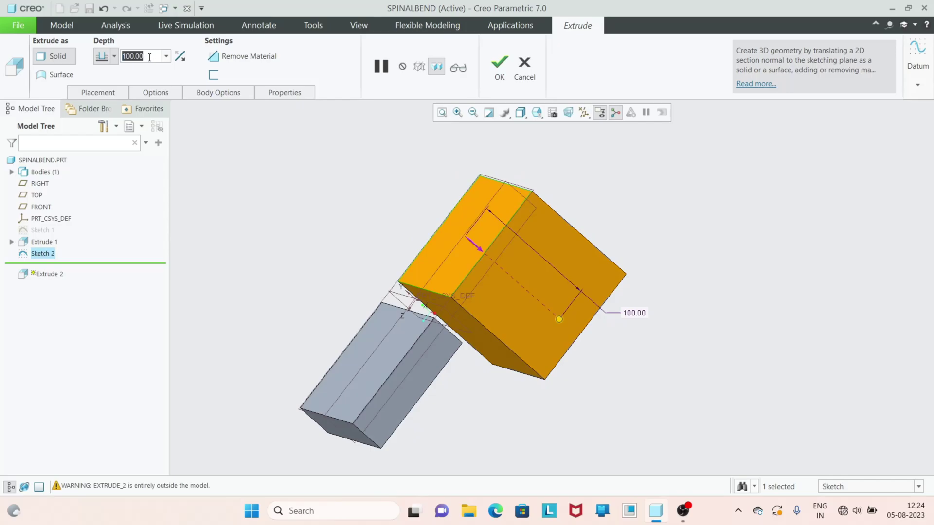
pyautogui.write('20')
pyautogui.press('Return')
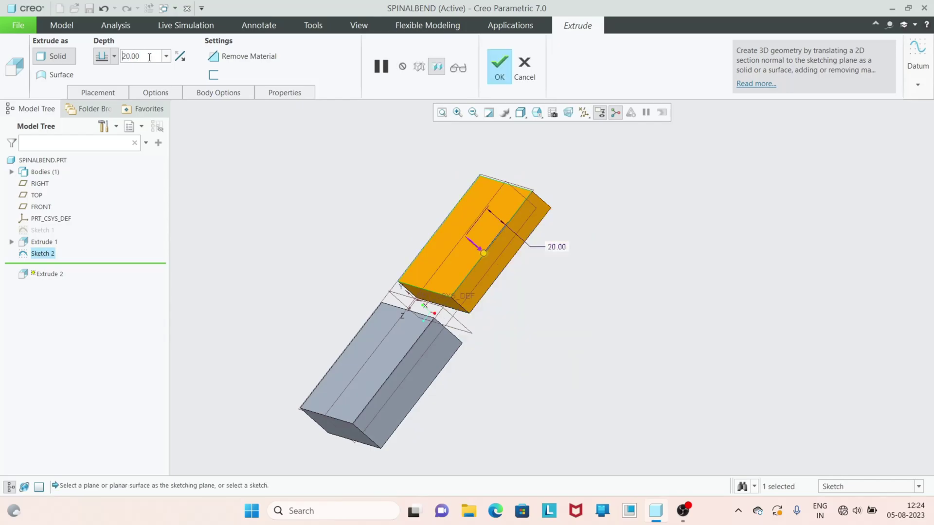
pyautogui.click(501, 74)
# - Start a Round and select the four vertical corner edges of each of the two blocks
pyautogui.click(705, 338)
pyautogui.moveTo(705, 338); pyautogui.dragTo(567, 377, button='middle')
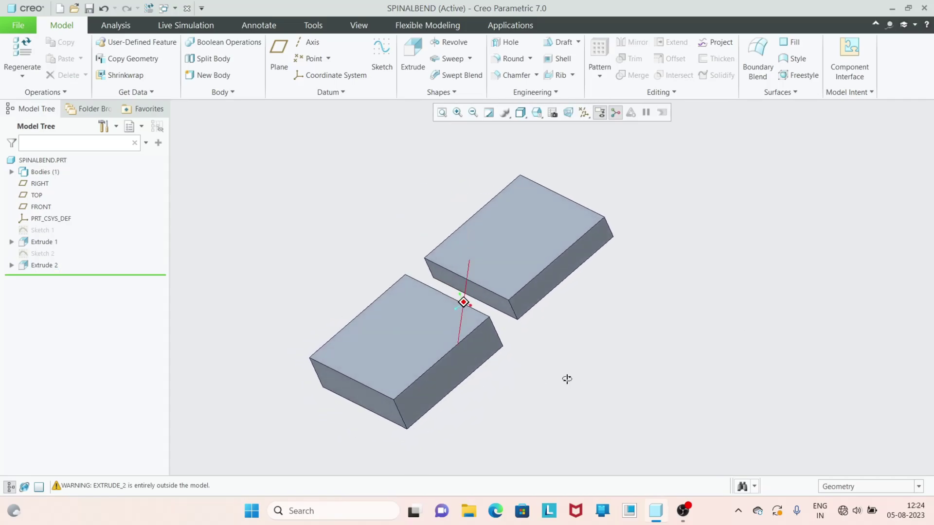
pyautogui.scroll(-2, 348, 421)
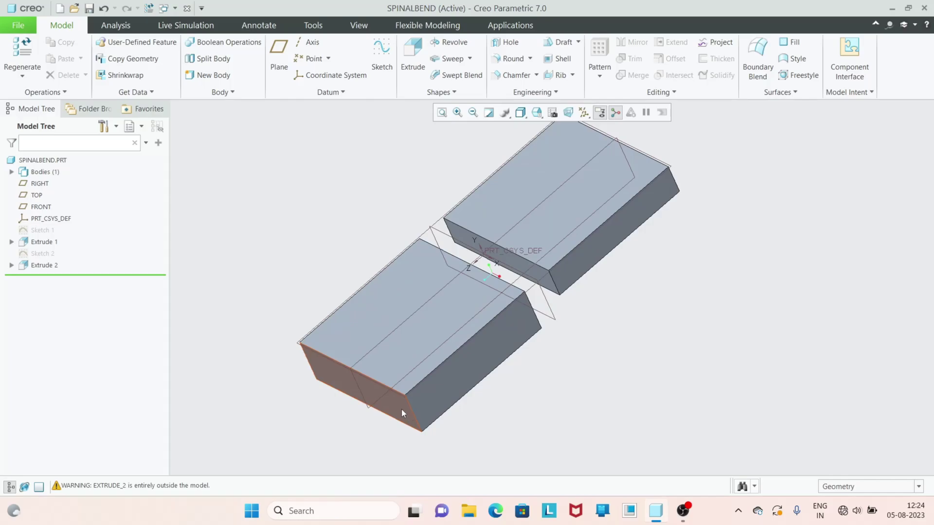
pyautogui.click(506, 59)
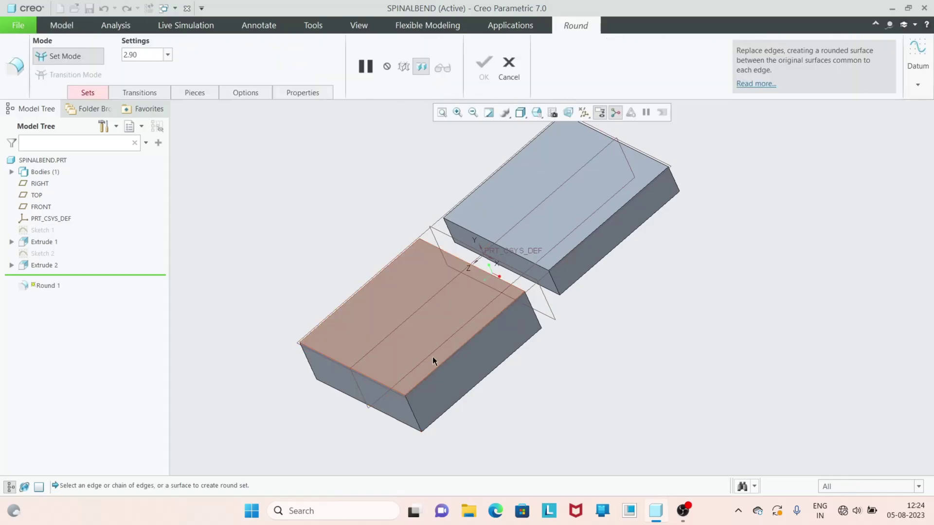
pyautogui.scroll(-2, 428, 364)
pyautogui.click(403, 442)
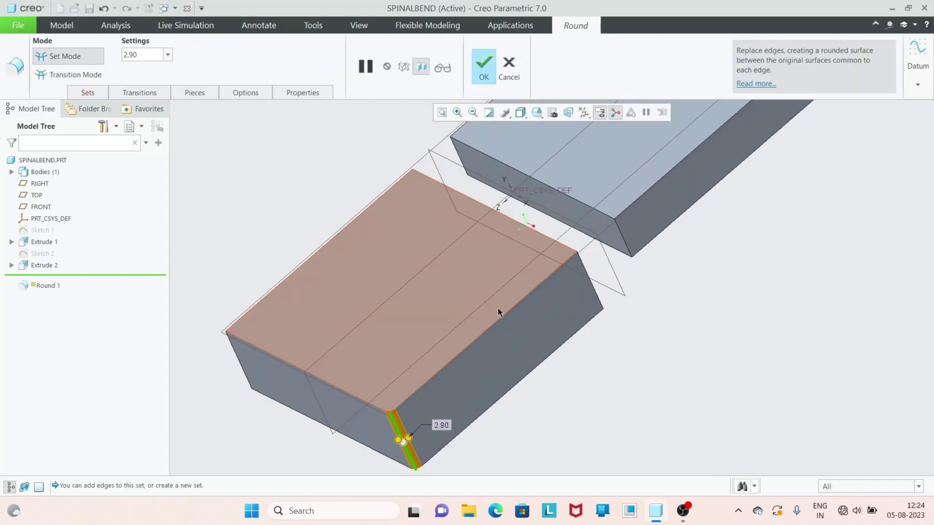
pyautogui.keyDown('ctrl'); pyautogui.click(595, 291); pyautogui.keyUp('ctrl')
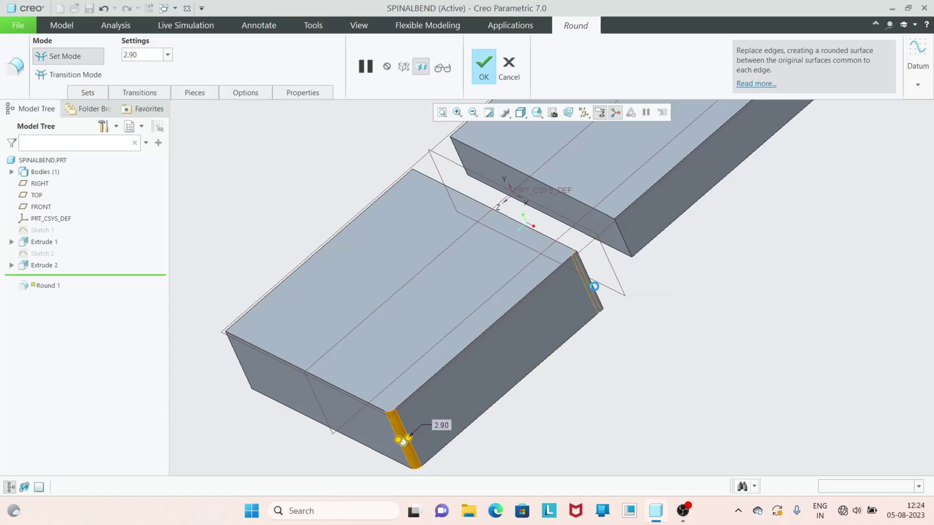
pyautogui.keyDown('ctrl'); pyautogui.click(425, 196); pyautogui.keyUp('ctrl')
pyautogui.keyDown('ctrl'); pyautogui.click(238, 359); pyautogui.keyUp('ctrl')
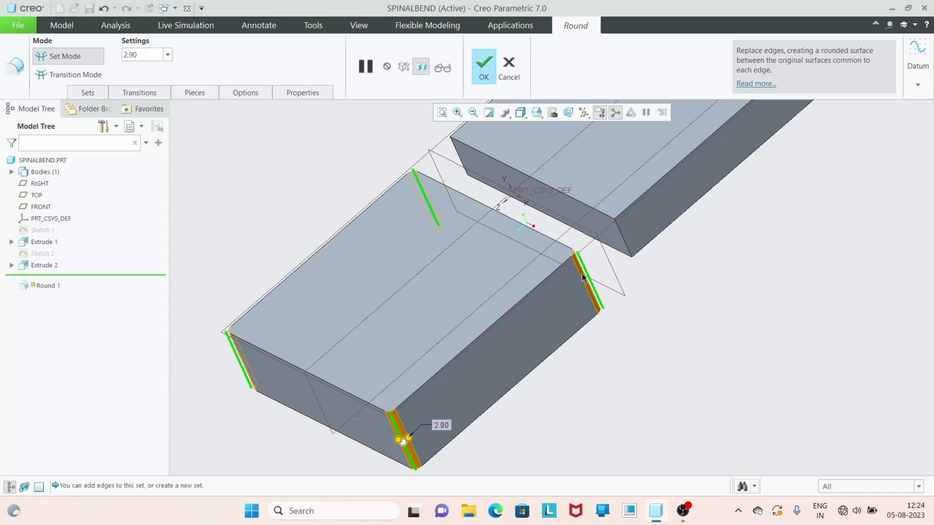
pyautogui.keyDown('ctrl'); pyautogui.click(621, 238); pyautogui.keyUp('ctrl')
pyautogui.scroll(-2, 632, 233)
pyautogui.keyDown('shift'); pyautogui.moveTo(632, 233); pyautogui.dragTo(711, 224, button='middle'); pyautogui.keyUp('shift')
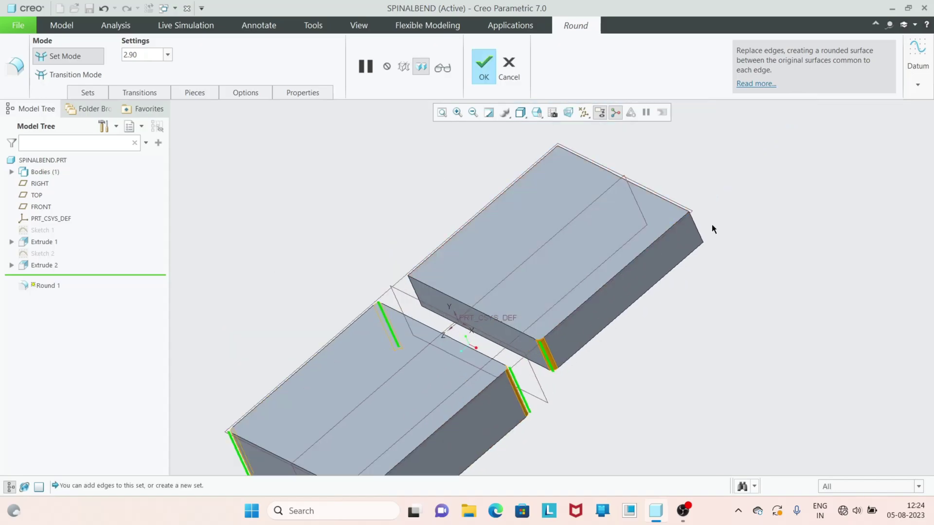
pyautogui.keyDown('ctrl'); pyautogui.click(700, 233); pyautogui.keyUp('ctrl')
pyautogui.keyDown('ctrl'); pyautogui.click(565, 166); pyautogui.keyUp('ctrl')
pyautogui.keyDown('ctrl'); pyautogui.click(416, 294); pyautogui.keyUp('ctrl')
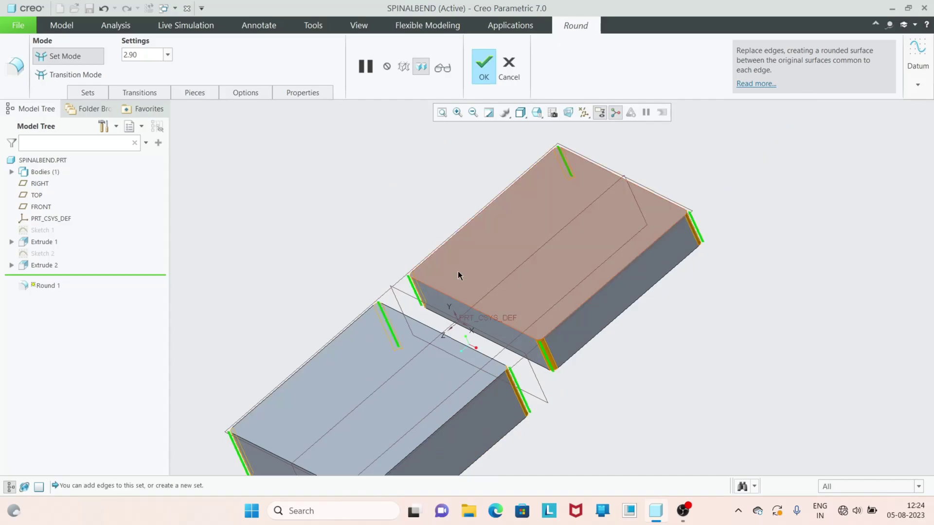
# - Set the radius of the corner rounds to 15 mm and complete the feature
pyautogui.scroll(-3, 481, 258)
pyautogui.moveTo(507, 241); pyautogui.dragTo(487, 306, button='middle')
pyautogui.click(146, 57)
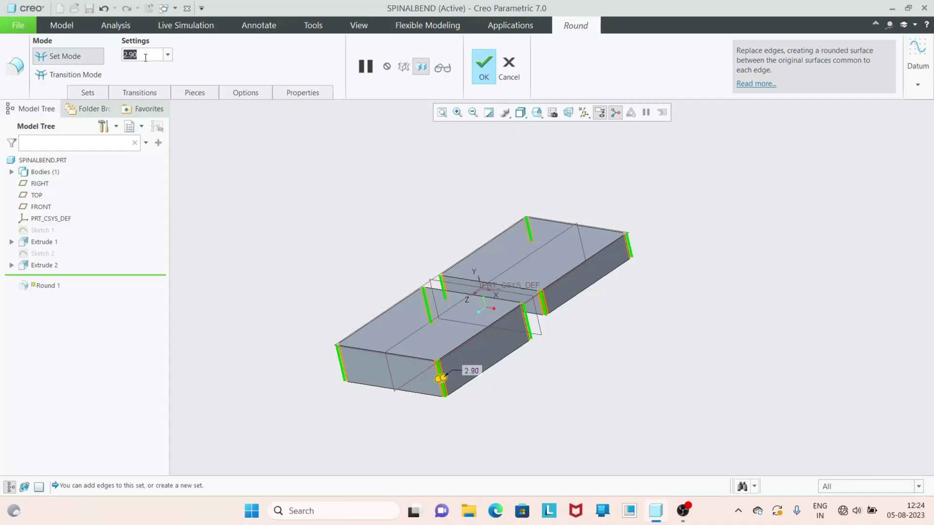
pyautogui.write('15')
pyautogui.press('Return')
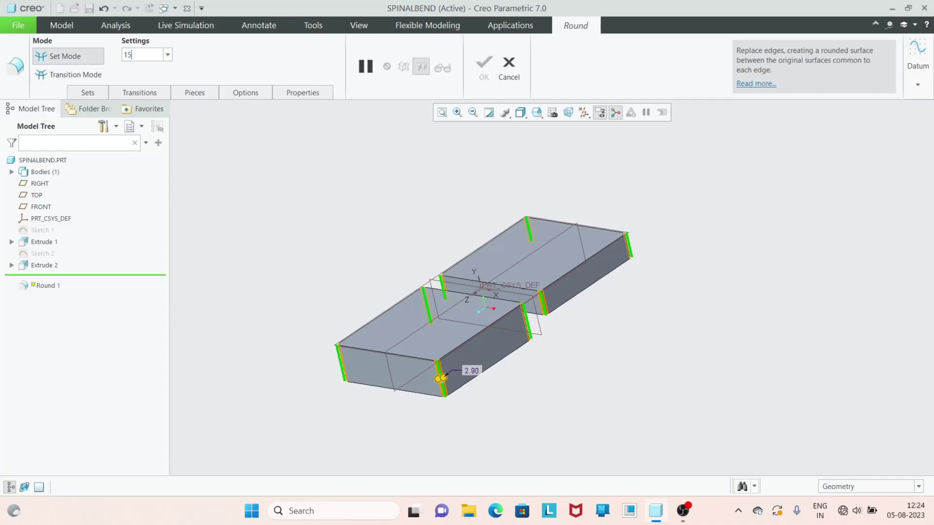
pyautogui.moveTo(333, 199); pyautogui.dragTo(335, 205, button='middle')
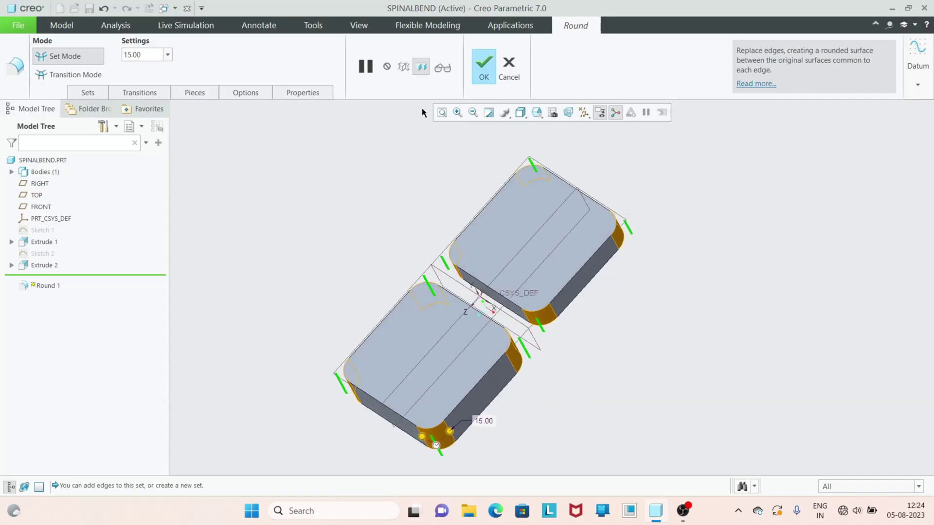
pyautogui.click(485, 77)
# - Round the bottom perimeter edges of both blocks with a 10 mm radius
pyautogui.moveTo(637, 385); pyautogui.dragTo(506, 361, button='middle')
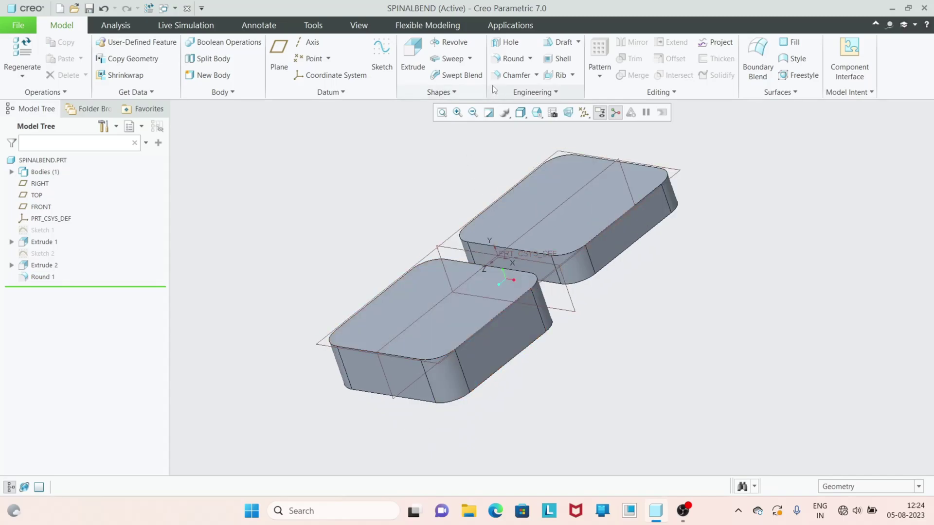
pyautogui.click(510, 58)
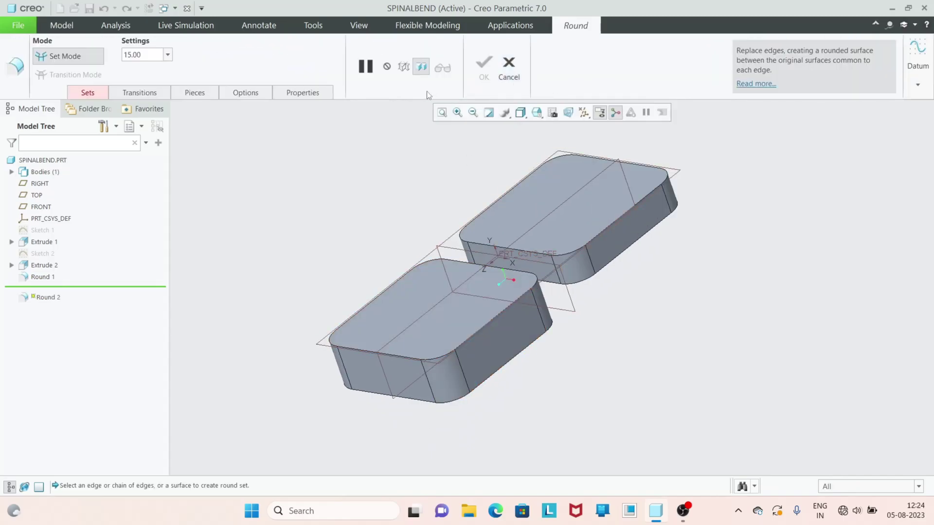
pyautogui.click(505, 363)
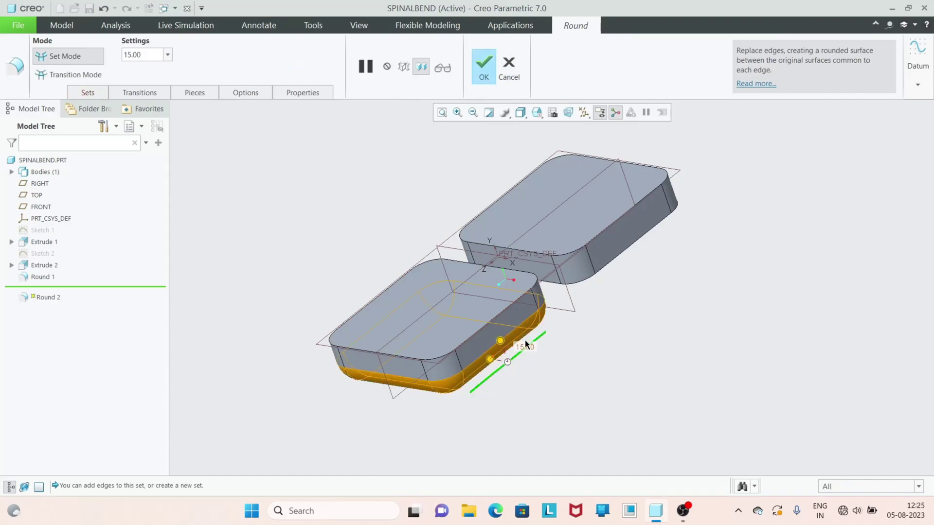
pyautogui.keyDown('ctrl'); pyautogui.click(625, 253); pyautogui.keyUp('ctrl')
pyautogui.moveTo(627, 265); pyautogui.dragTo(640, 272, button='middle')
pyautogui.click(149, 55)
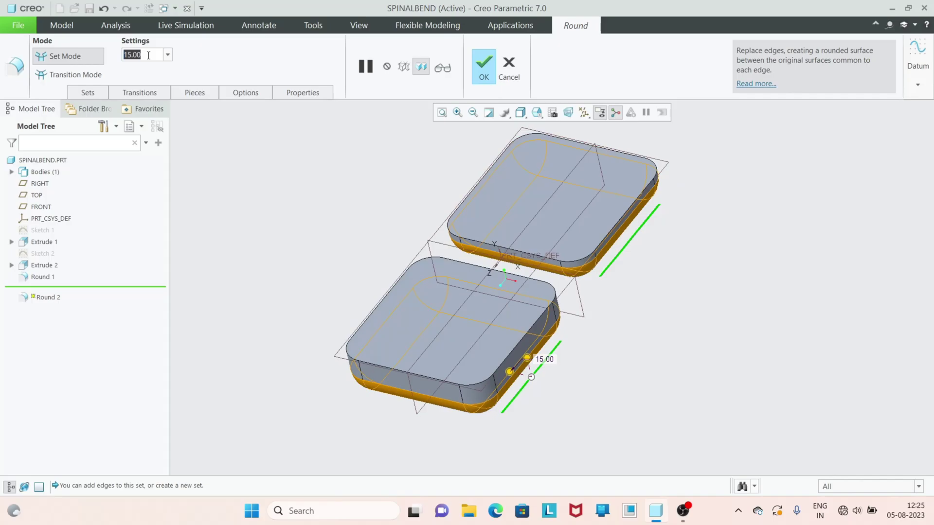
pyautogui.write('1')
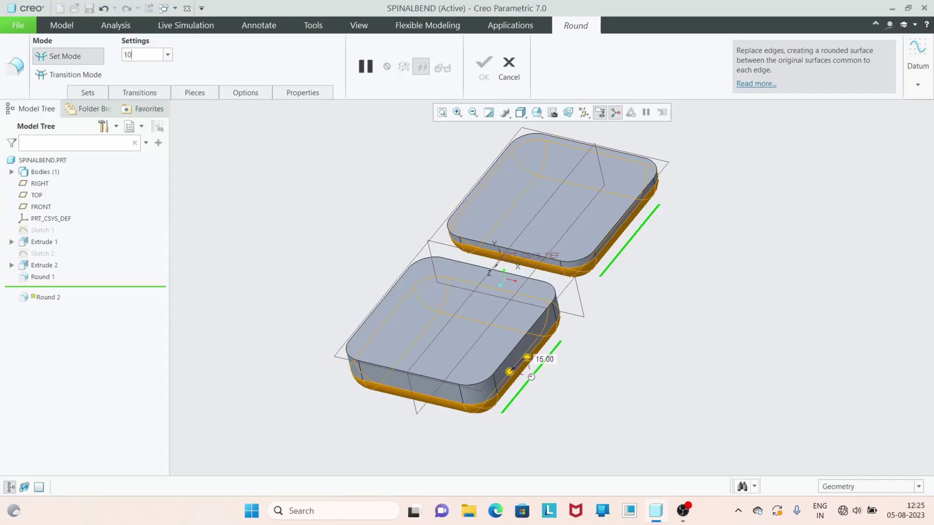
pyautogui.write('0')
pyautogui.press('Return')
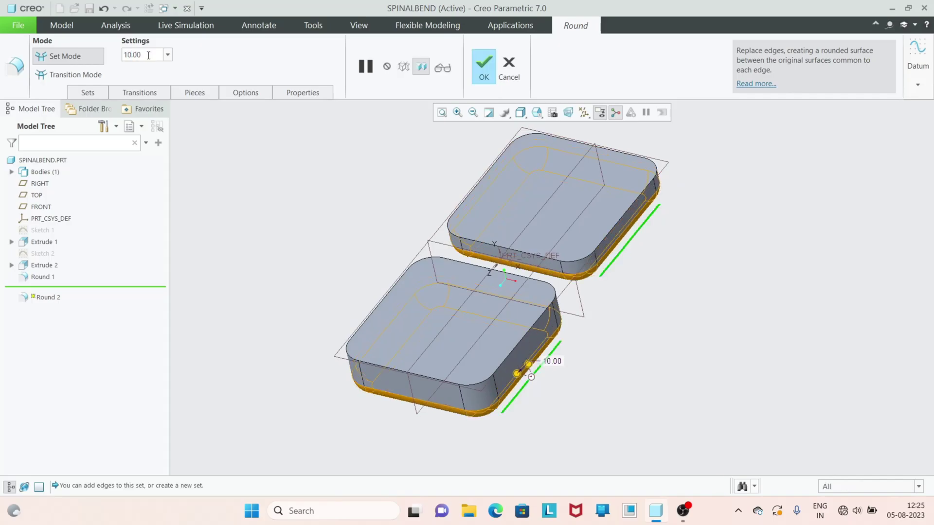
pyautogui.click(488, 66)
# - Shell both blocks to a 7 mm wall thickness, removing their flat top faces
pyautogui.moveTo(646, 346); pyautogui.dragTo(485, 300, button='middle')
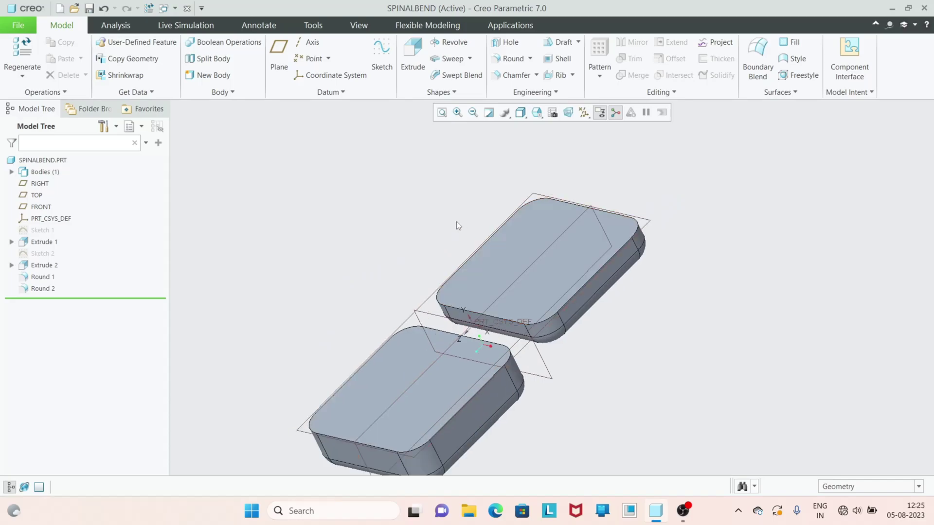
pyautogui.click(557, 61)
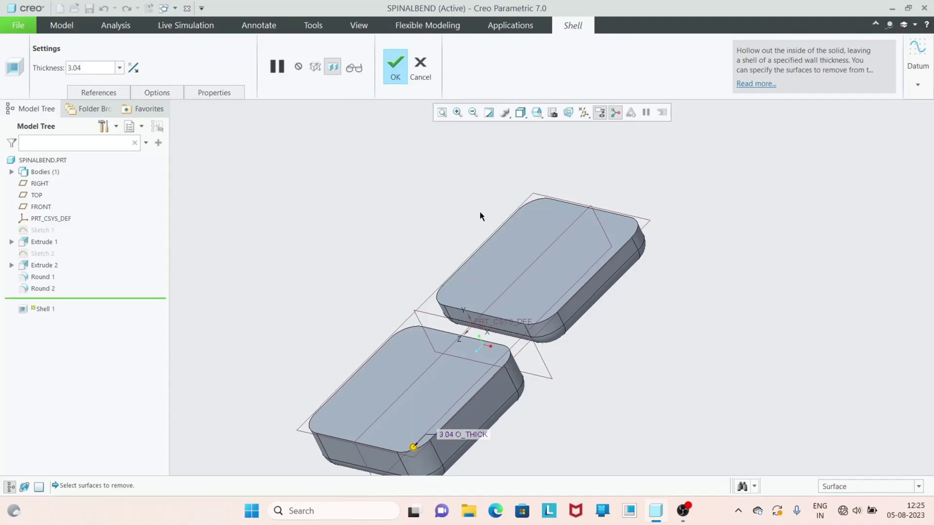
pyautogui.click(516, 250)
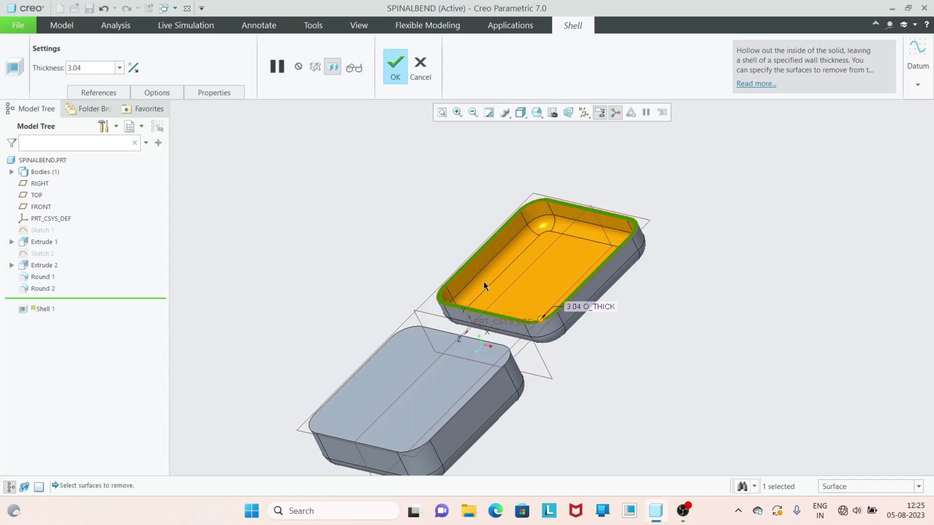
pyautogui.keyDown('ctrl'); pyautogui.click(412, 402); pyautogui.keyUp('ctrl')
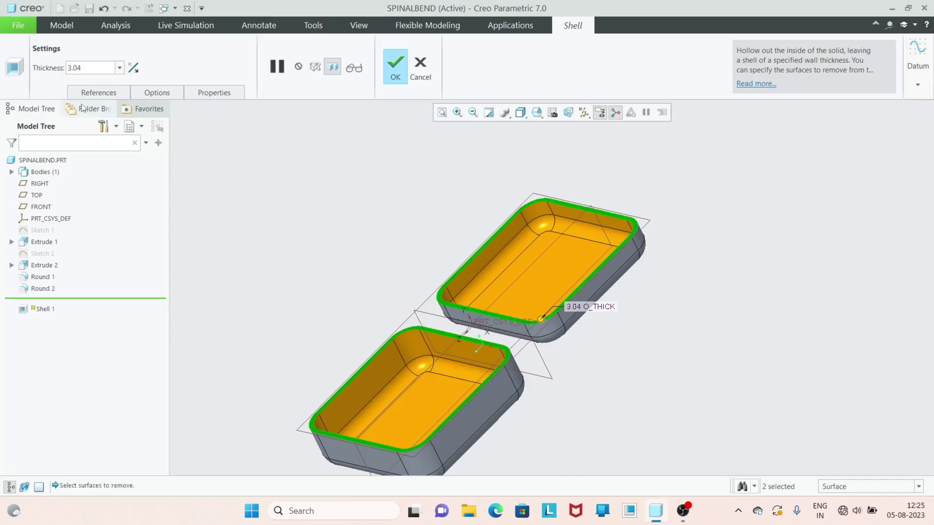
pyautogui.doubleClick(97, 65)
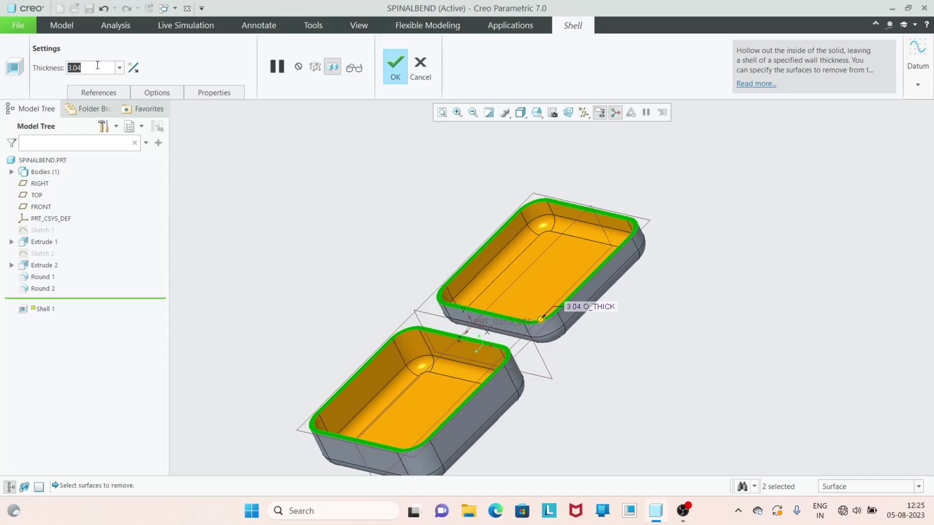
pyautogui.write('7')
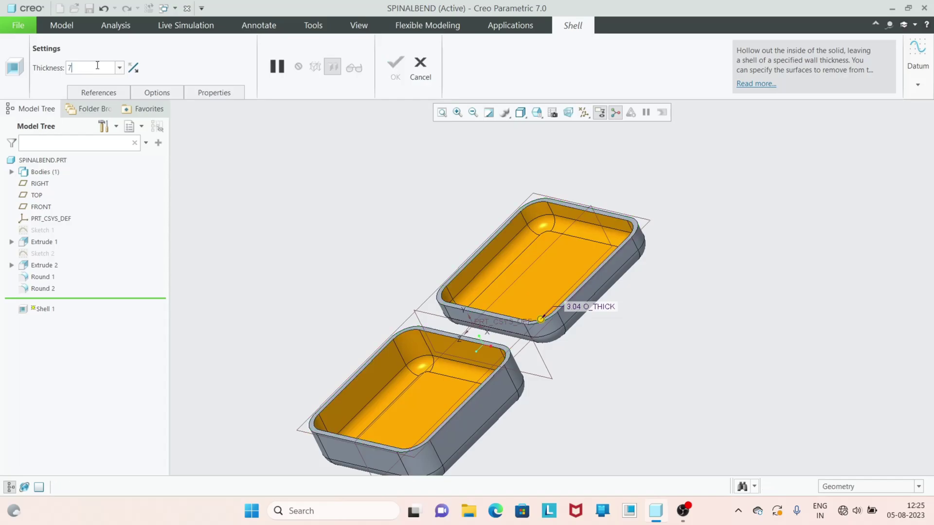
pyautogui.press('Return')
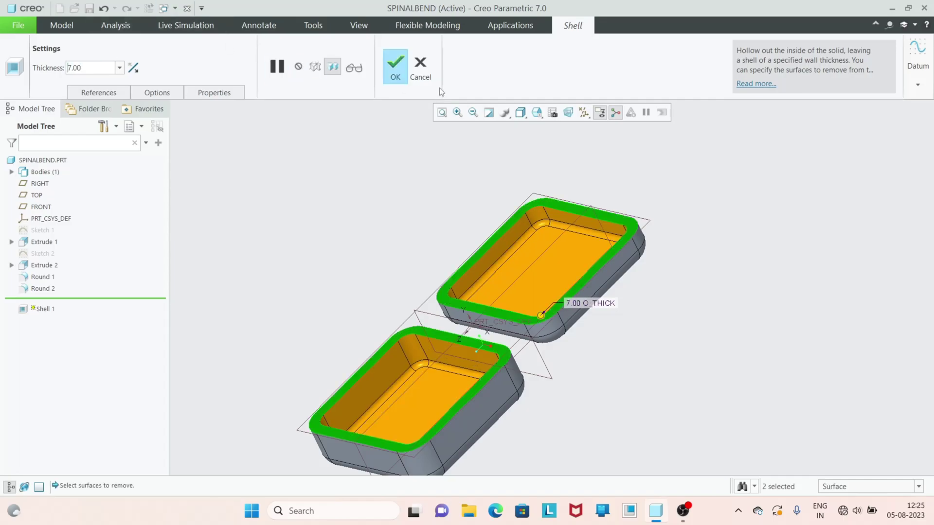
pyautogui.click(396, 73)
# - Start a sketch on the top rim face of the thinner block, oriented to the RIGHT datum plane
pyautogui.moveTo(628, 379)
pyautogui.mouseDown(button='middle')
pyautogui.moveTo(619, 347)
pyautogui.moveTo(621, 388)
pyautogui.mouseUp(button='middle')
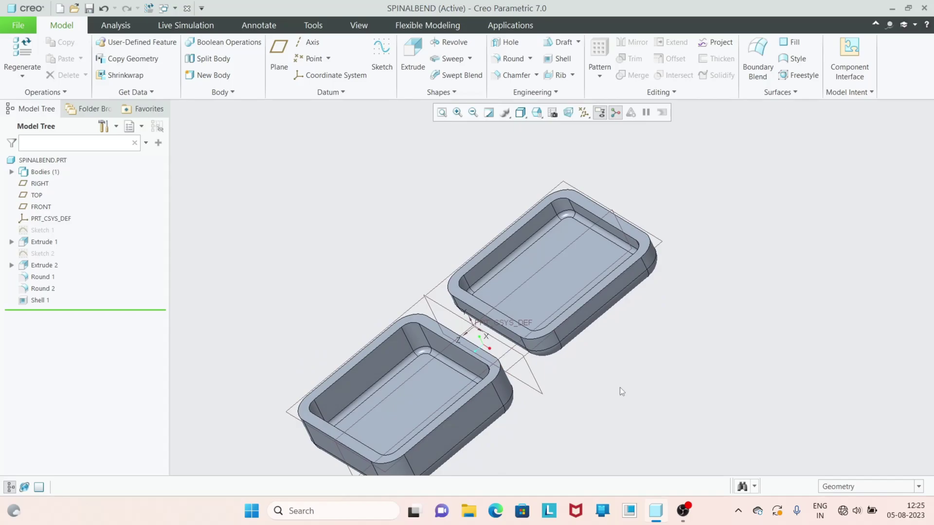
pyautogui.moveTo(605, 388)
pyautogui.mouseDown(button='middle')
pyautogui.moveTo(630, 371)
pyautogui.moveTo(615, 382)
pyautogui.moveTo(613, 347)
pyautogui.moveTo(580, 378)
pyautogui.moveTo(589, 402)
pyautogui.moveTo(579, 418)
pyautogui.mouseUp(button='middle')
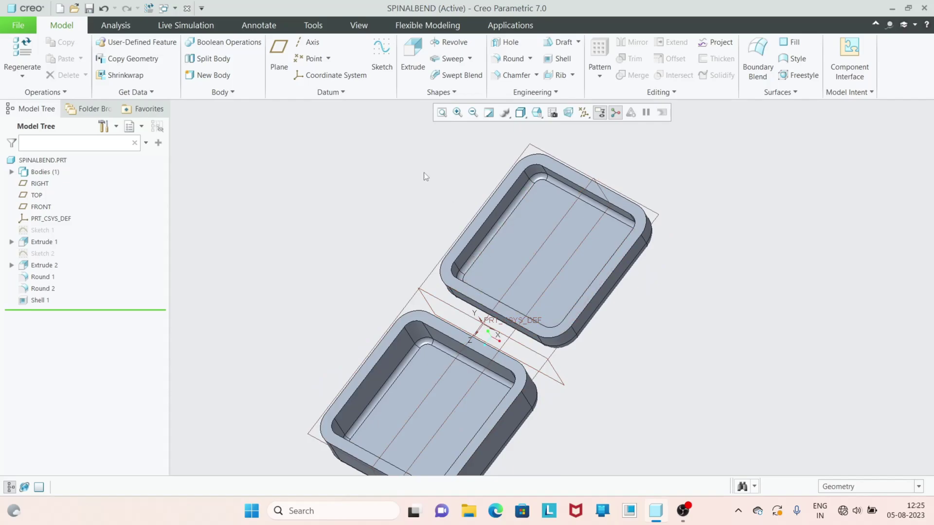
pyautogui.click(381, 58)
pyautogui.scroll(-1, 471, 292)
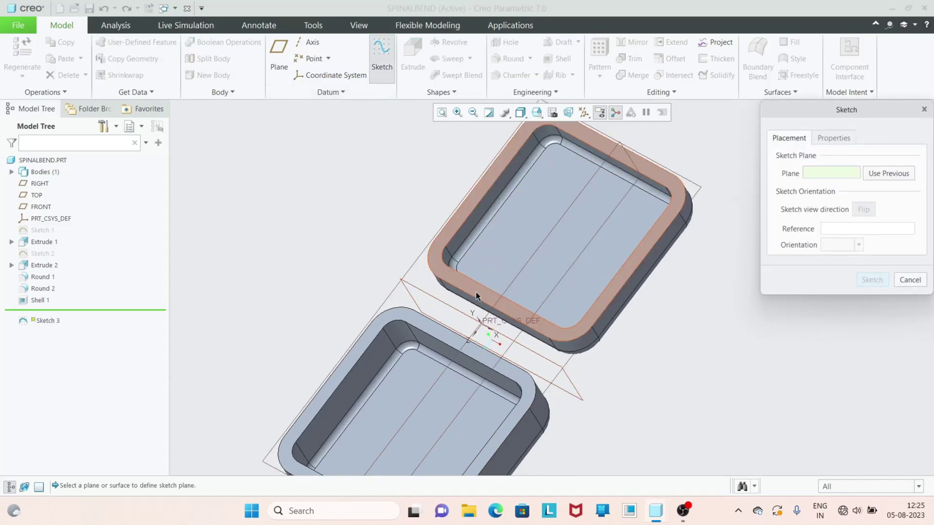
pyautogui.click(476, 292)
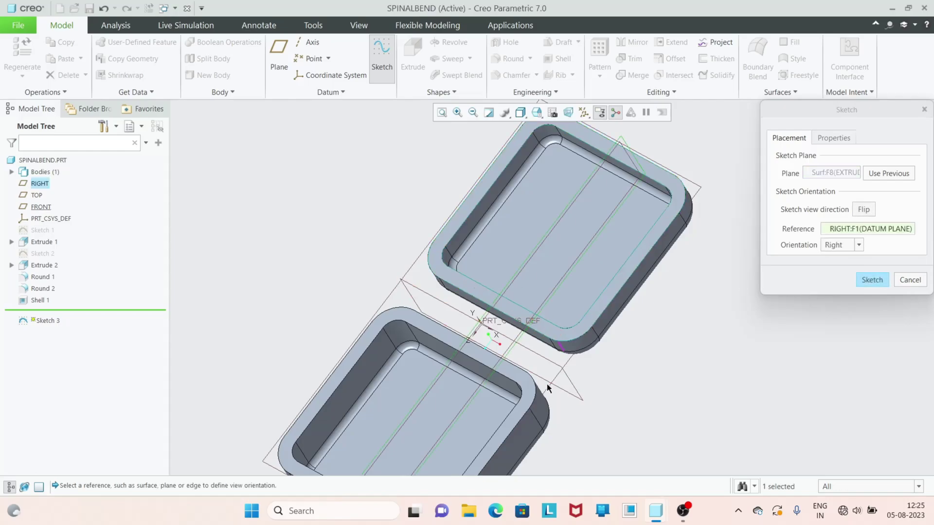
pyautogui.moveTo(547, 388); pyautogui.dragTo(521, 354, button='middle')
pyautogui.click(880, 278)
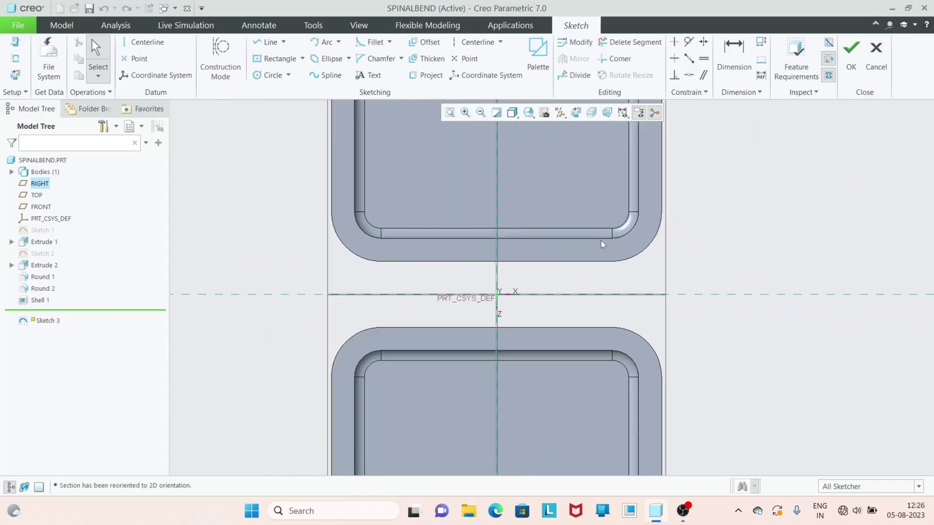
# - Add the corner-round tangent edges and the facing straight edges of both blocks as sketch references
pyautogui.scroll(-2, 600, 240)
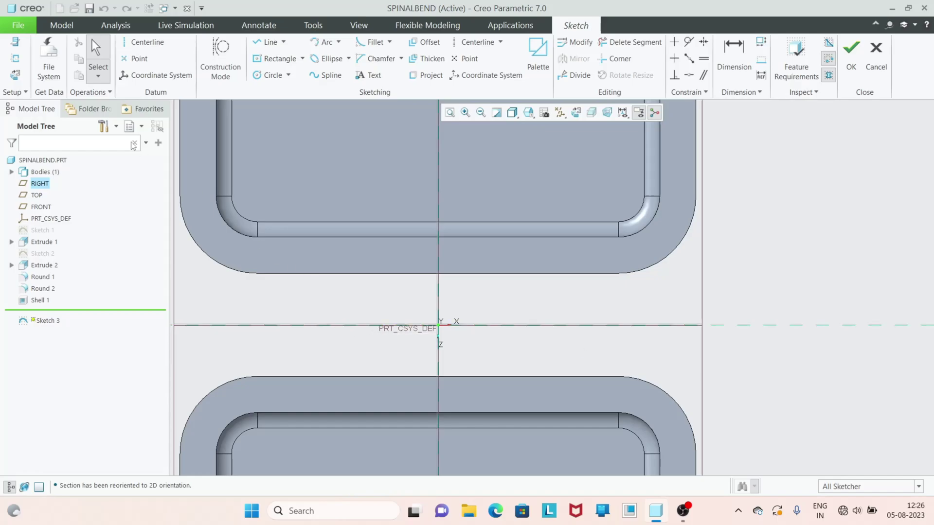
pyautogui.click(15, 60)
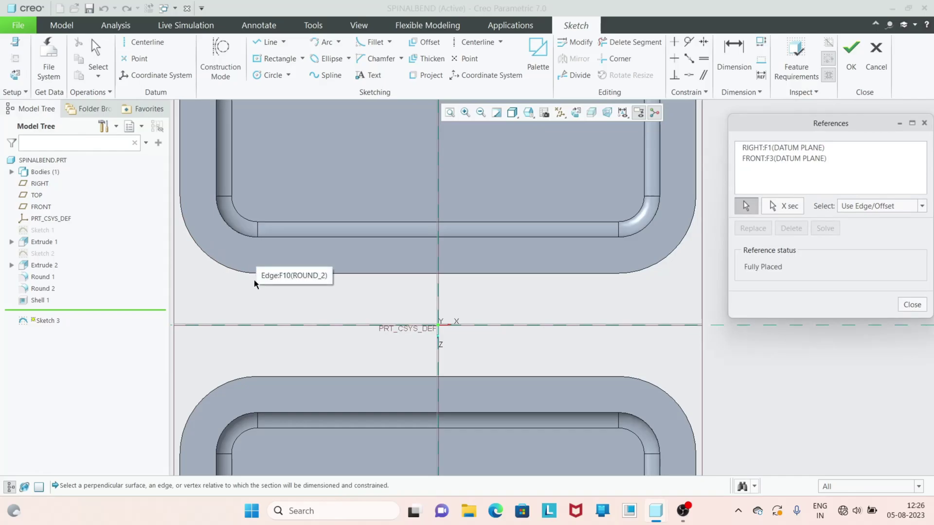
pyautogui.scroll(-2, 256, 279)
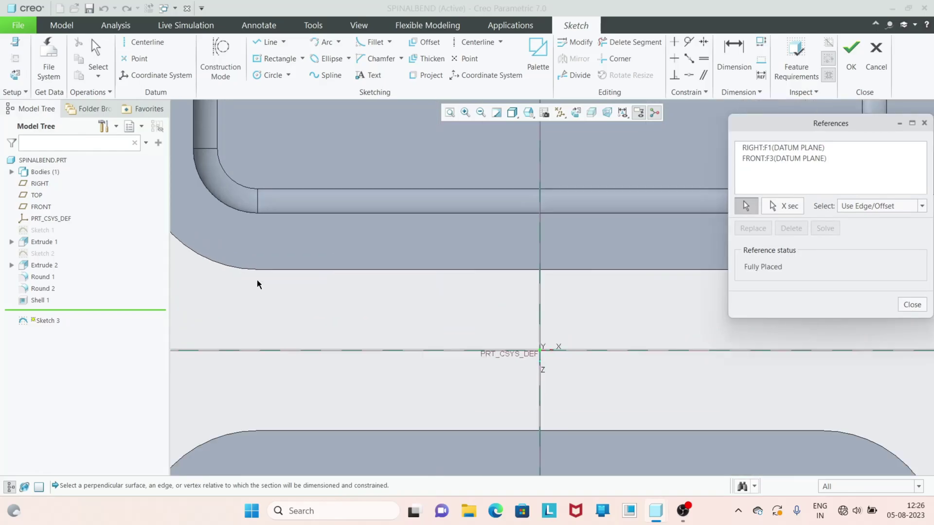
pyautogui.click(258, 251)
pyautogui.click(257, 335)
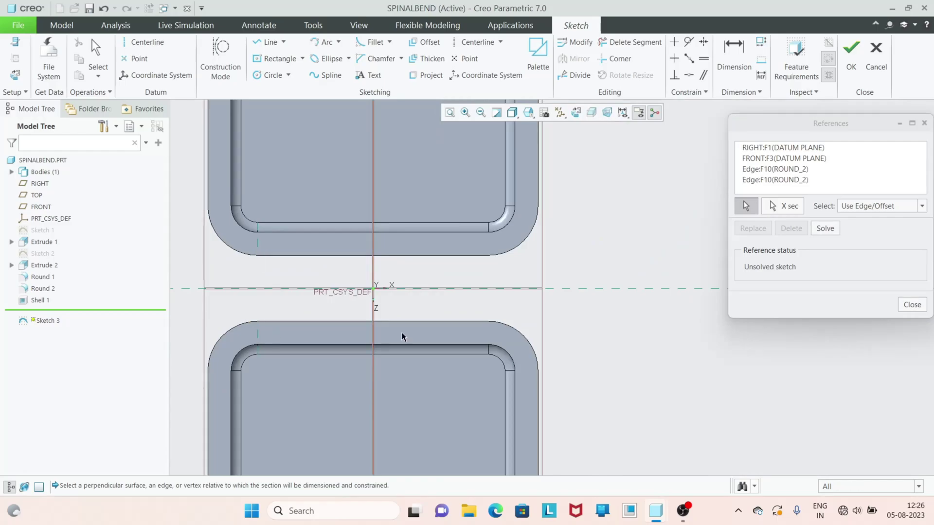
pyautogui.click(484, 336)
pyautogui.click(488, 245)
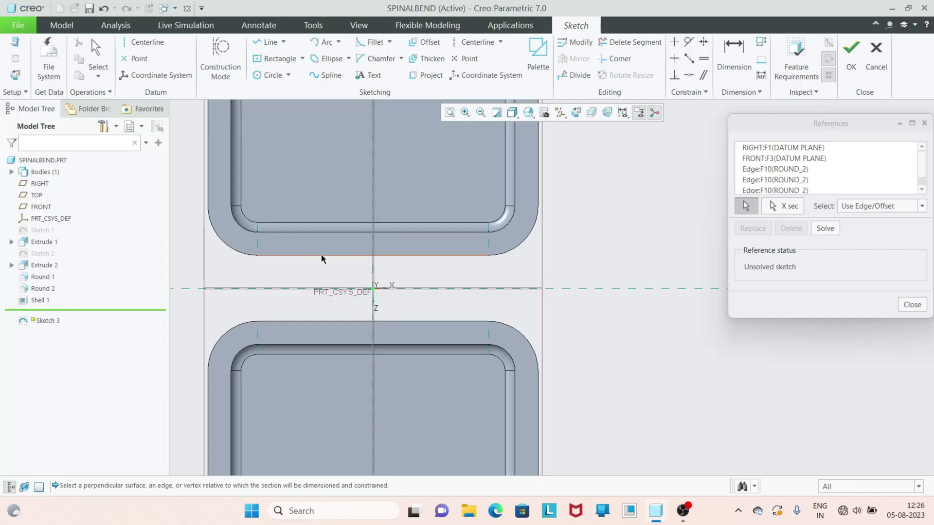
pyautogui.click(899, 306)
# - Sketch a center rectangle at the origin spanning the gap between the blocks' facing straight edges, and finish the sketch
pyautogui.click(302, 58)
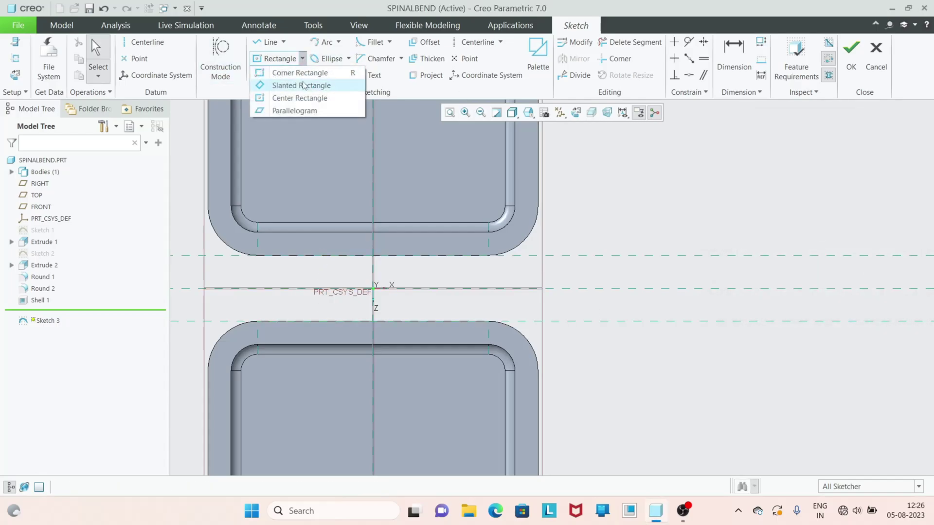
pyautogui.click(300, 98)
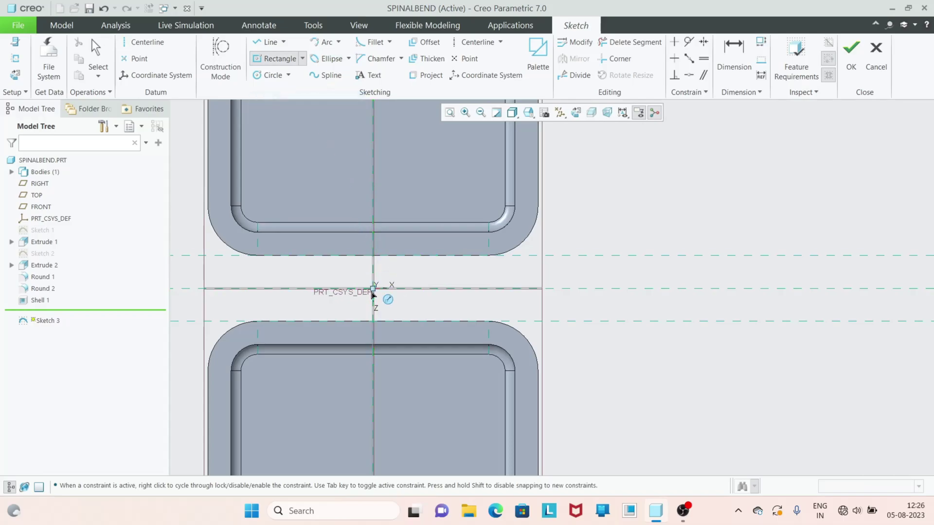
pyautogui.click(372, 290)
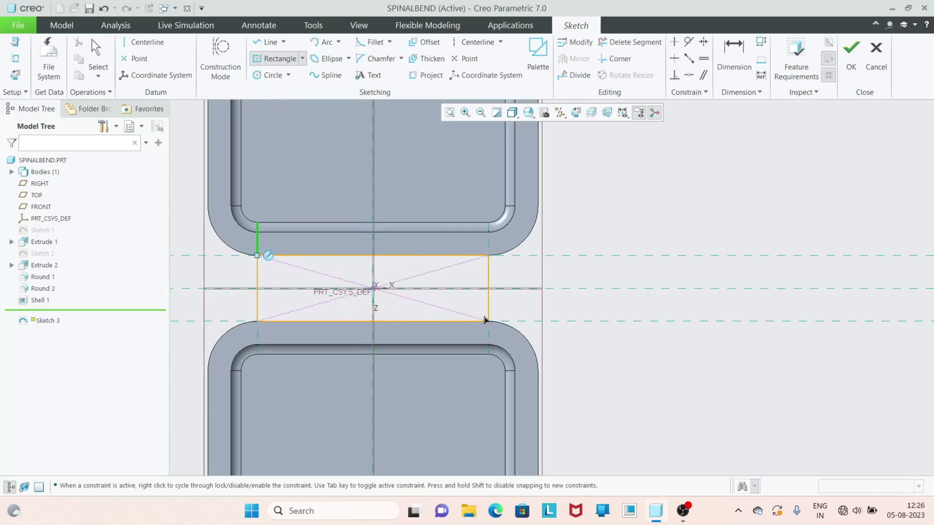
pyautogui.click(484, 320)
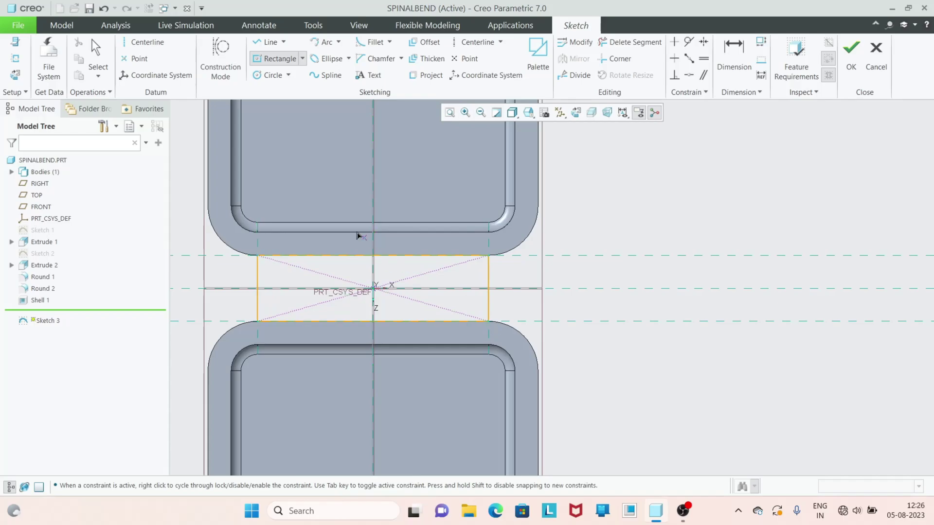
pyautogui.click(851, 58)
# - Extrude the connecting rectangle as a solid 4 mm downward between the two blocks
pyautogui.click(412, 58)
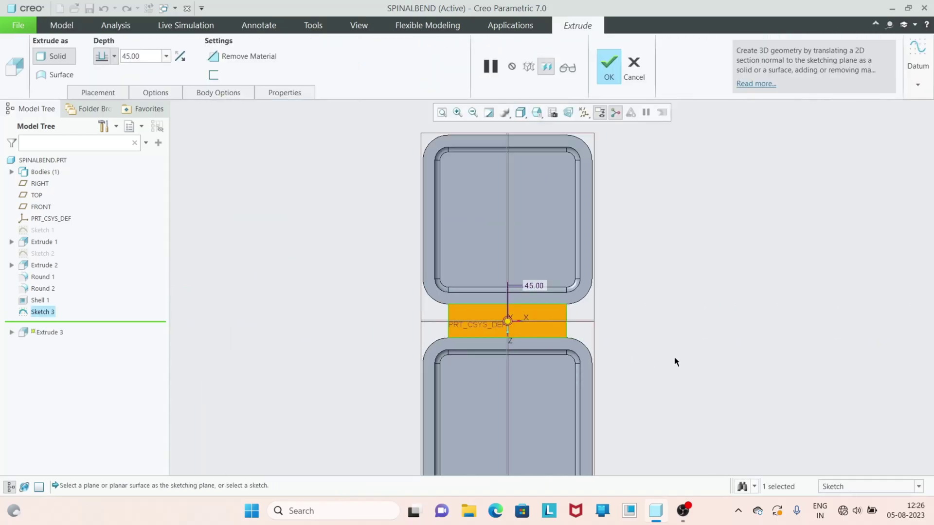
pyautogui.moveTo(595, 311); pyautogui.dragTo(595, 344, button='middle')
pyautogui.scroll(-3, 507, 329)
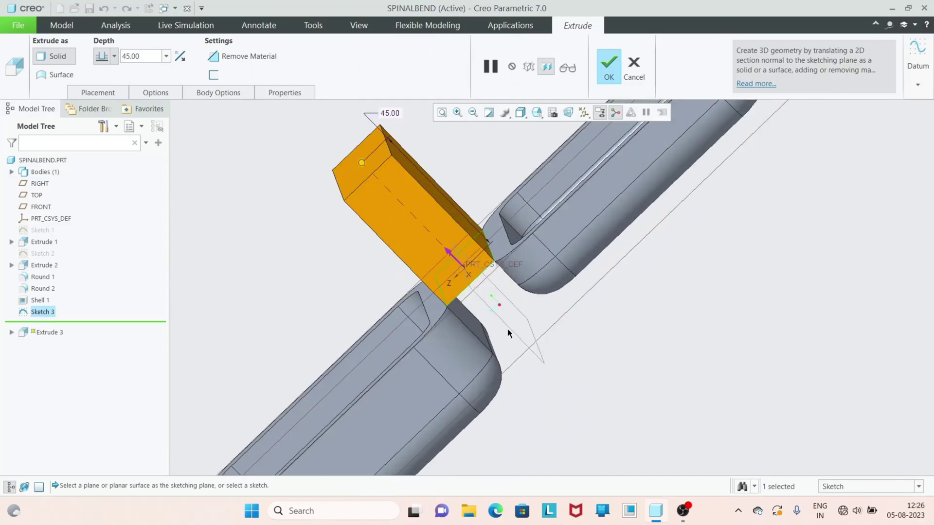
pyautogui.moveTo(472, 289); pyautogui.dragTo(502, 345, button='middle')
pyautogui.moveTo(453, 317); pyautogui.dragTo(540, 336, button='middle')
pyautogui.moveTo(573, 370); pyautogui.dragTo(490, 303)
pyautogui.doubleClick(145, 55)
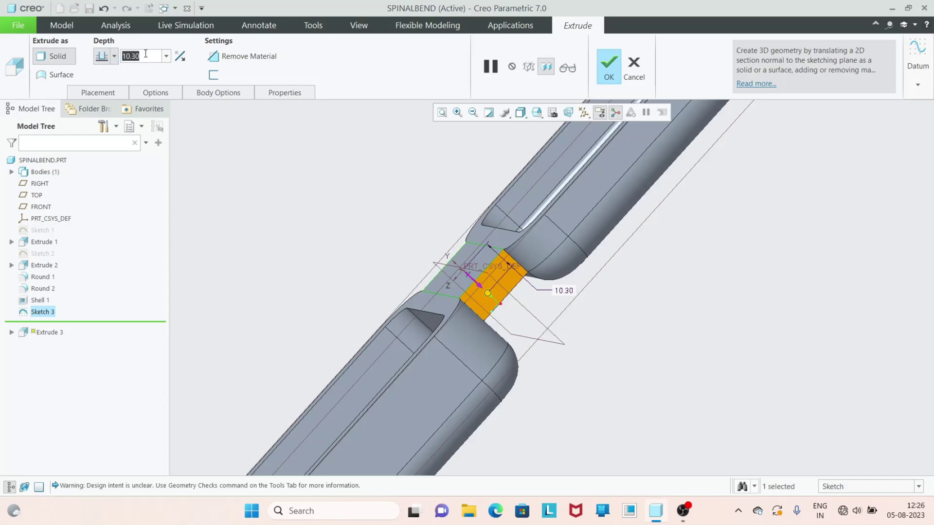
pyautogui.write('4')
pyautogui.press('Return')
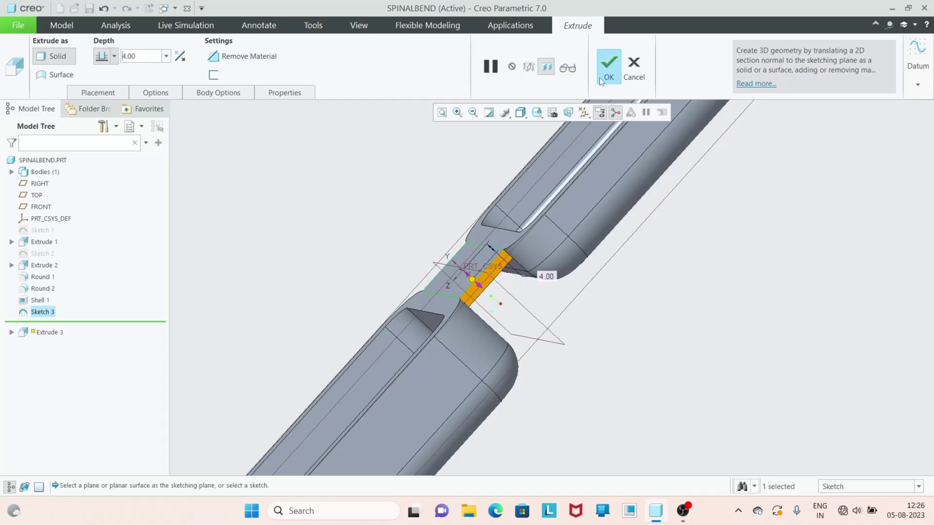
pyautogui.click(609, 69)
# - Start a sketch on the narrow side face of the strip connecting the two blocks
pyautogui.moveTo(680, 311); pyautogui.dragTo(718, 353, button='middle')
pyautogui.scroll(-3, 705, 383)
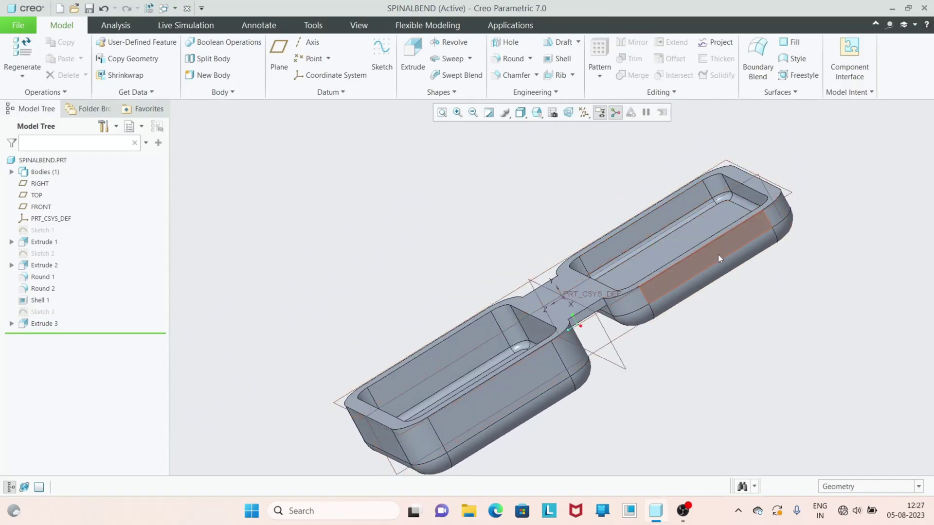
pyautogui.scroll(3, 590, 322)
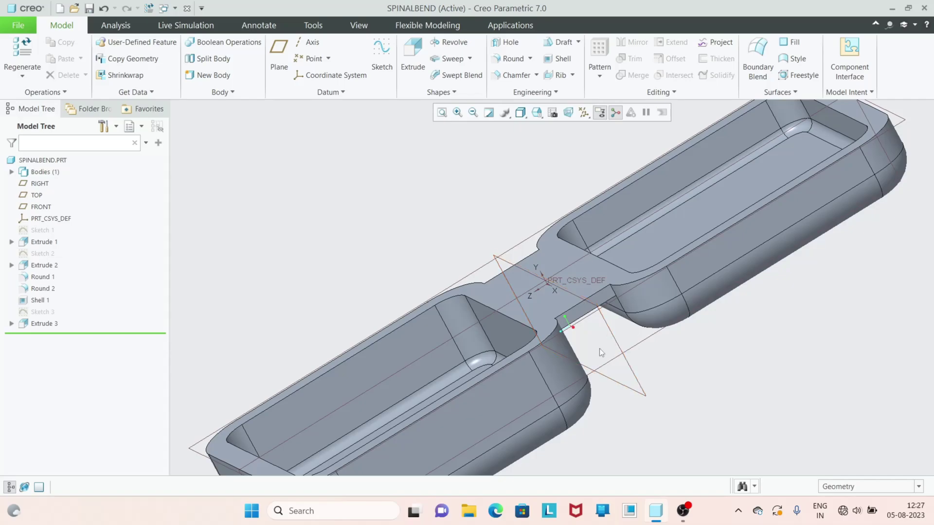
pyautogui.click(577, 314)
pyautogui.click(382, 54)
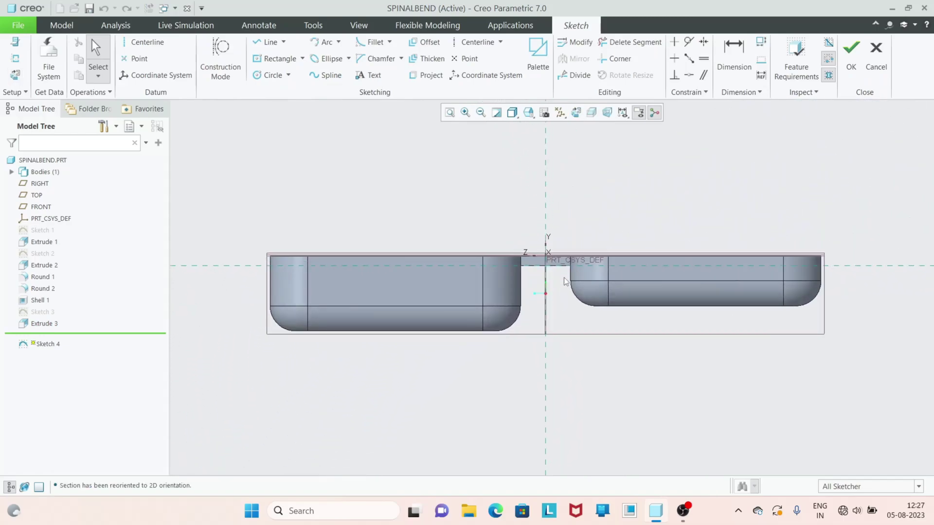
# - Add the two vertical end edges of the connecting strip as sketch references
pyautogui.scroll(4, 558, 236)
pyautogui.scroll(1, 558, 235)
pyautogui.click(15, 58)
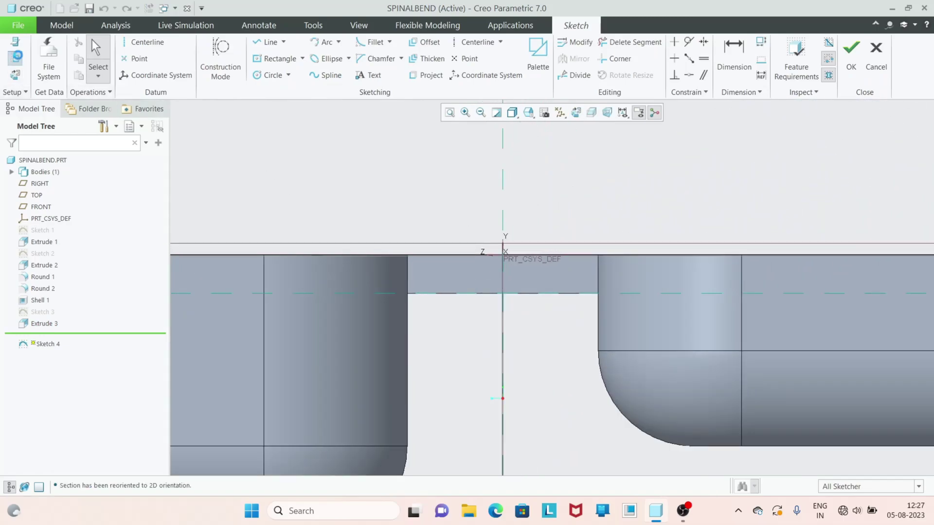
pyautogui.click(408, 278)
pyautogui.click(596, 278)
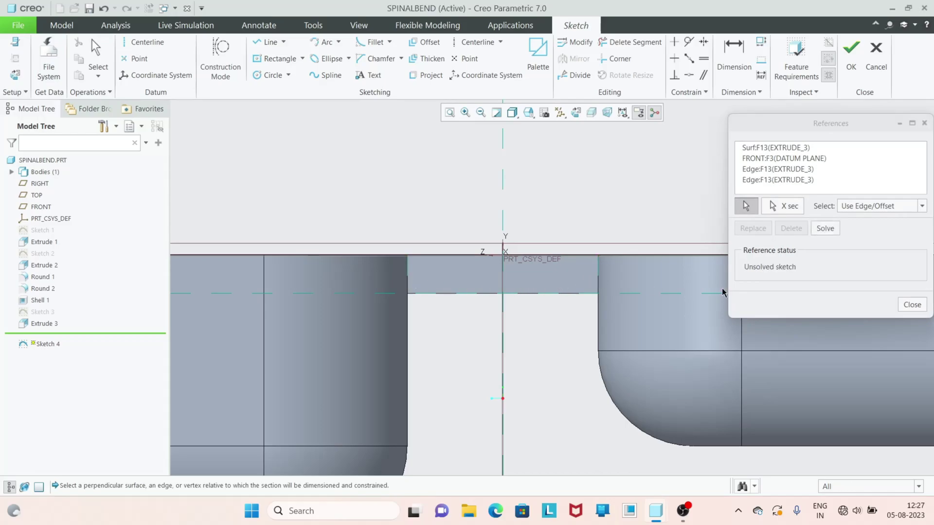
pyautogui.click(911, 305)
# - Draw an open half-trapezoid of lines from the strip's top-edge midpoint outward, sloping down and inward, and back to the vertical reference
pyautogui.scroll(2, 610, 250)
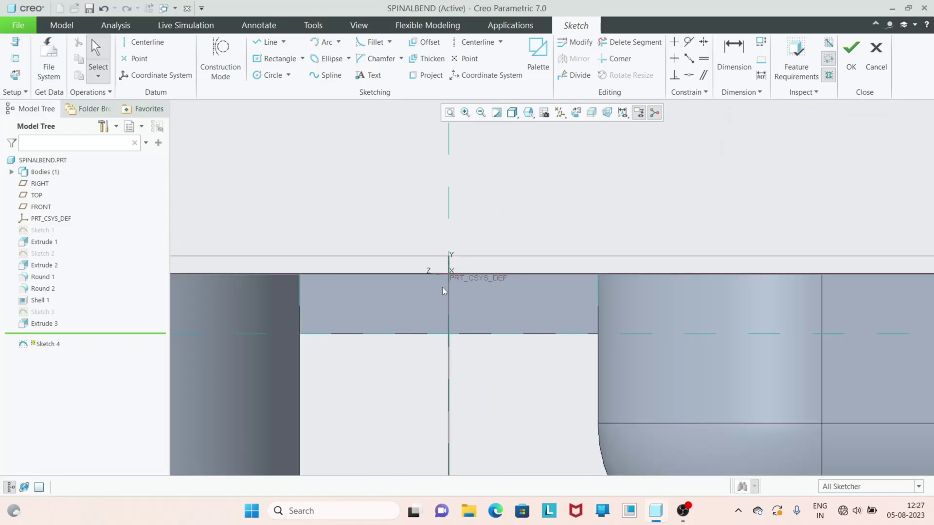
pyautogui.scroll(1, 442, 290)
pyautogui.click(268, 42)
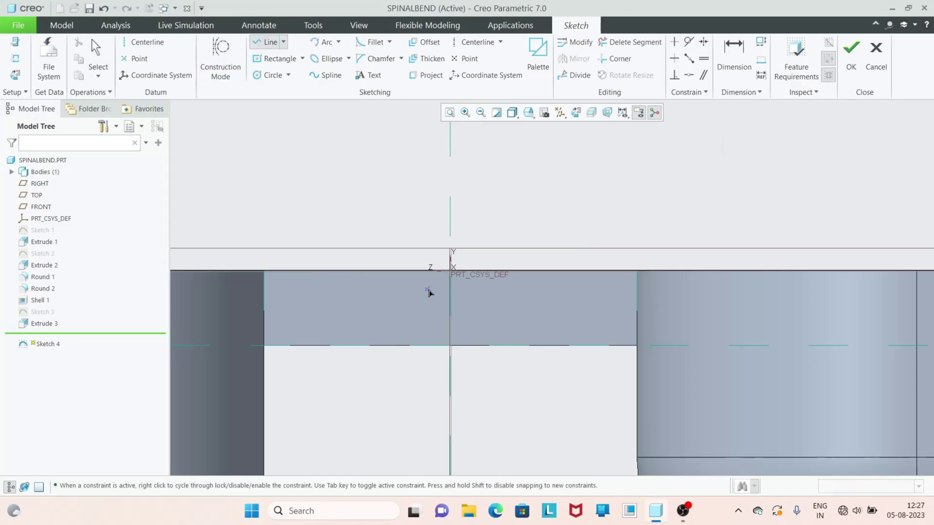
pyautogui.click(449, 271)
pyautogui.click(306, 272)
pyautogui.click(338, 293)
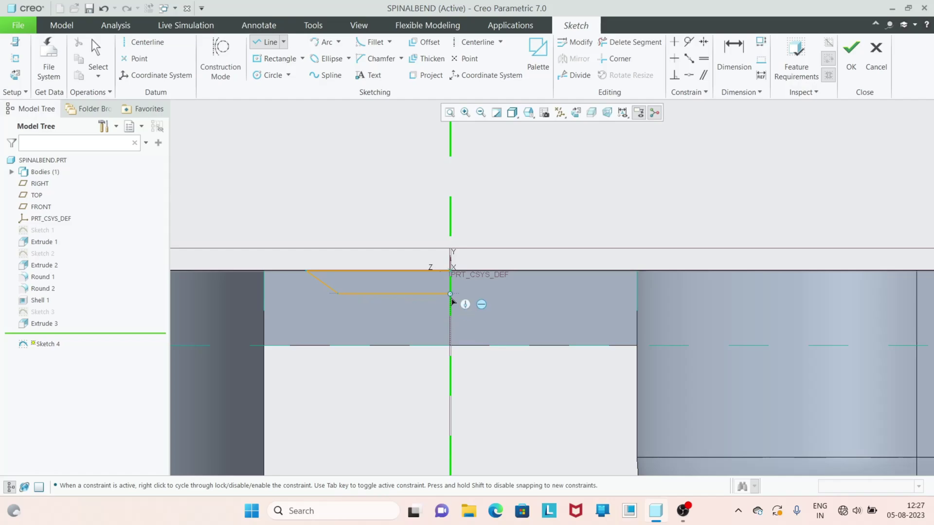
pyautogui.click(450, 293)
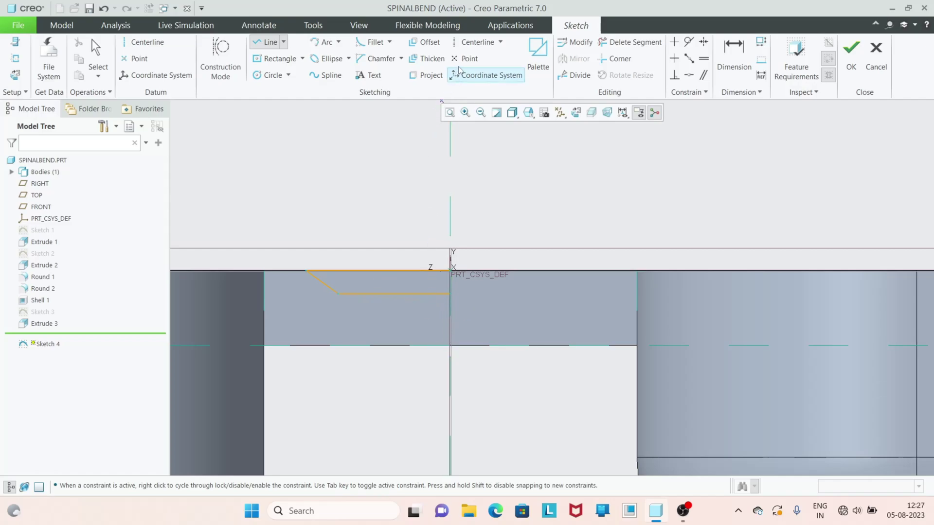
# - Draw a vertical centerline through the midpoint of the connecting strip's top edge
pyautogui.click(474, 41)
pyautogui.click(450, 270)
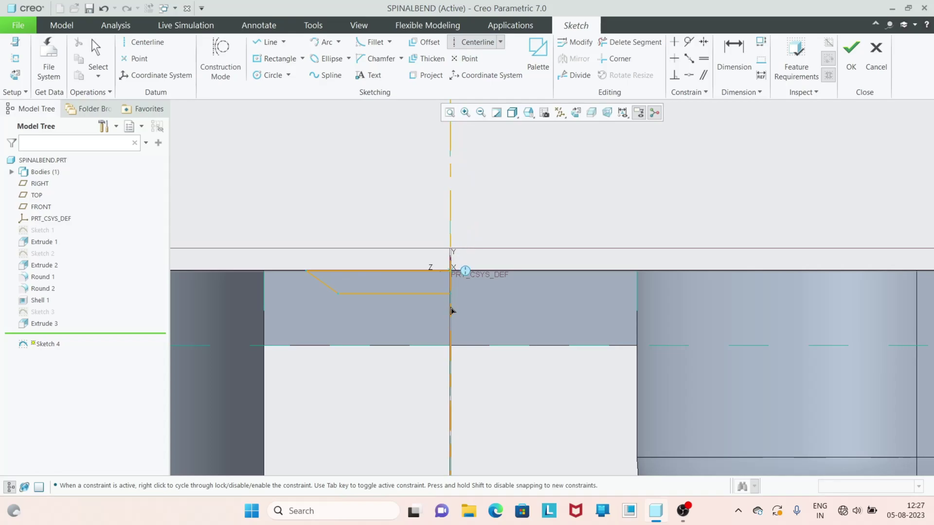
pyautogui.click(454, 317)
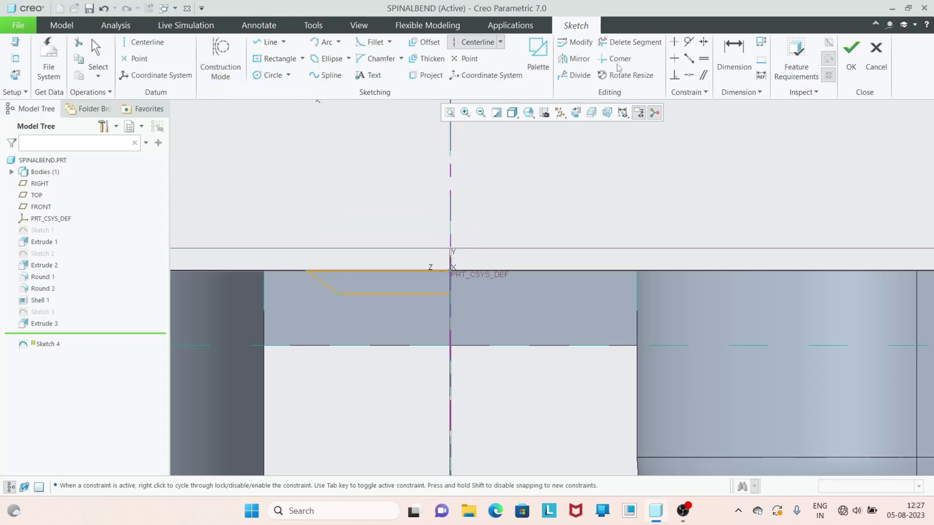
# - Mirror the three half-trapezoid lines about the vertical centerline to complete the trapezoid
pyautogui.click(96, 54)
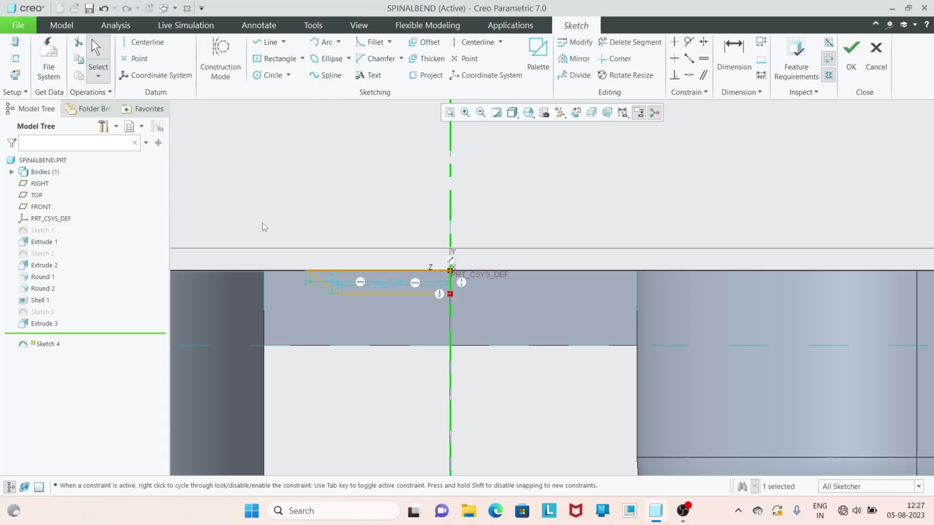
pyautogui.scroll(1, 321, 275)
pyautogui.click(394, 298)
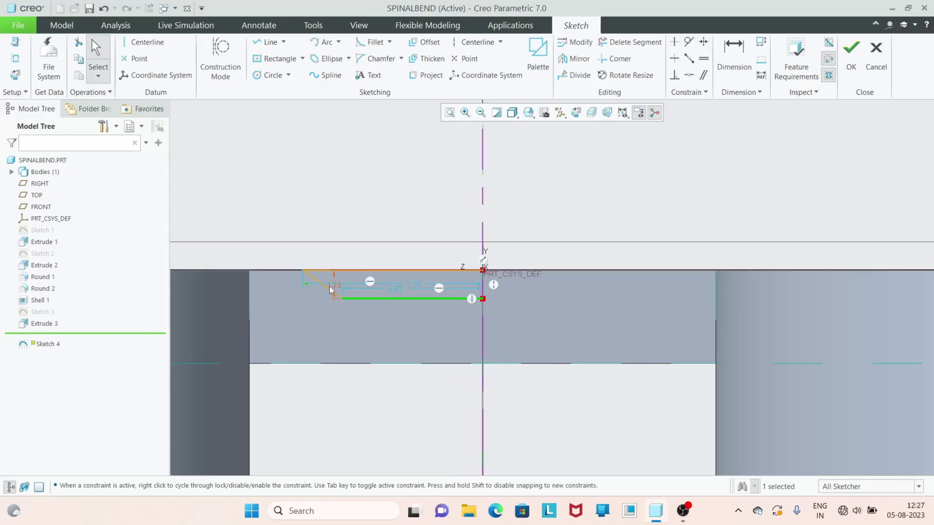
pyautogui.keyDown('ctrl'); pyautogui.click(329, 287); pyautogui.keyUp('ctrl')
pyautogui.keyDown('ctrl'); pyautogui.click(348, 269); pyautogui.keyUp('ctrl')
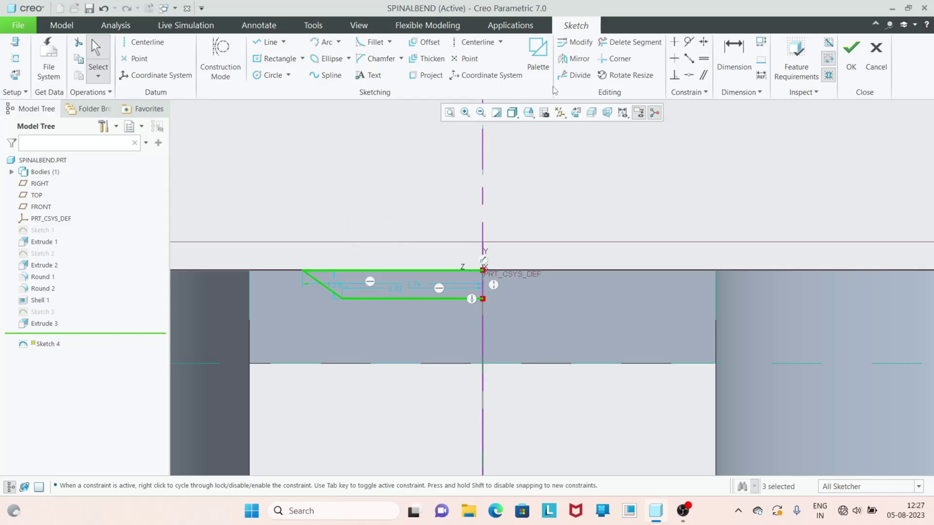
pyautogui.click(575, 59)
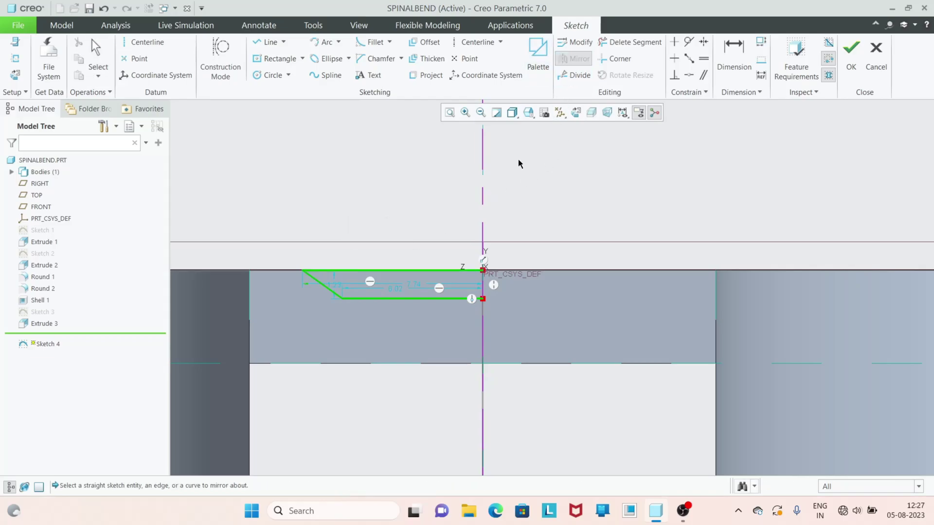
pyautogui.click(483, 194)
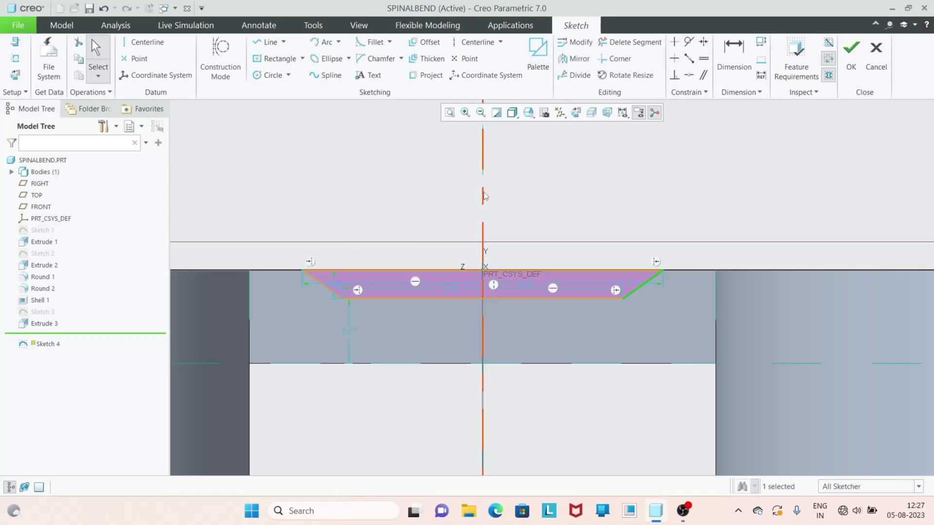
pyautogui.click(535, 210)
# - Move the trapezoid's two width dimensions and its height dimension clear of the profile
pyautogui.scroll(-1, 483, 250)
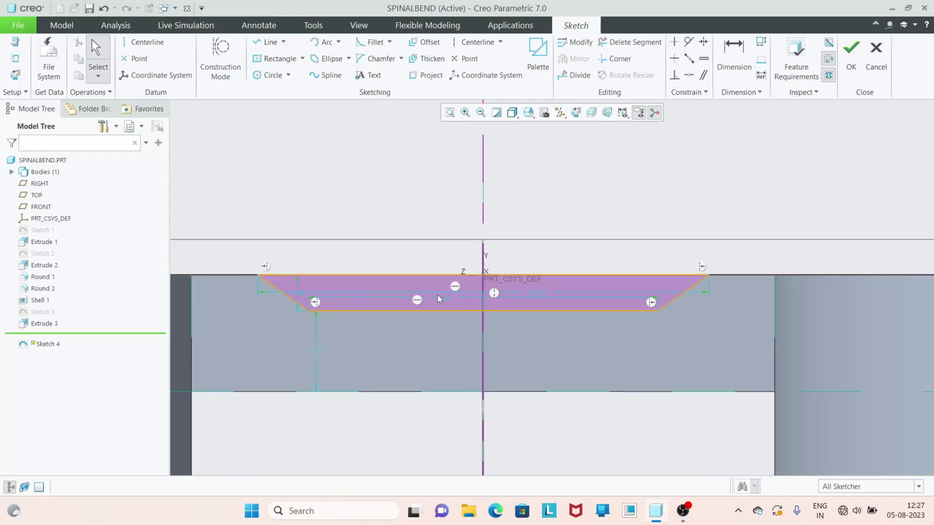
pyautogui.moveTo(445, 307); pyautogui.dragTo(442, 337)
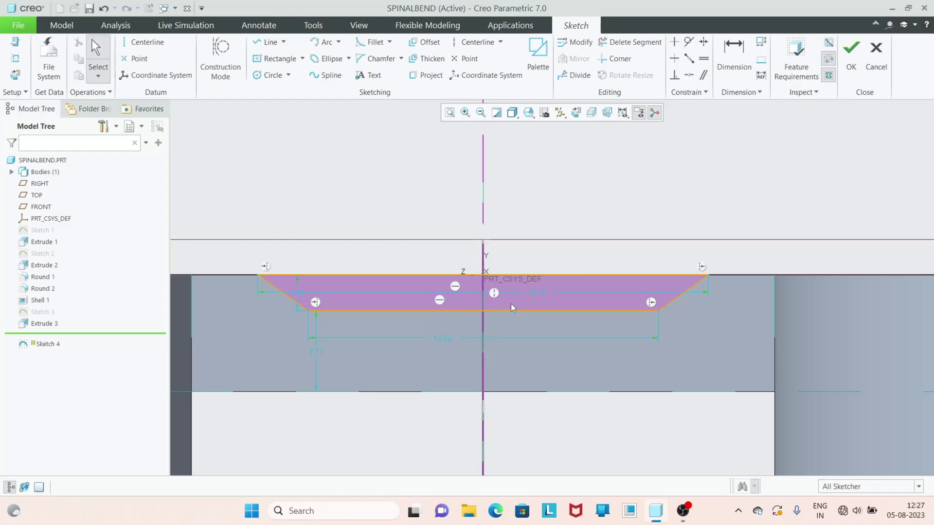
pyautogui.moveTo(535, 293); pyautogui.dragTo(532, 232)
pyautogui.moveTo(297, 293); pyautogui.dragTo(235, 294)
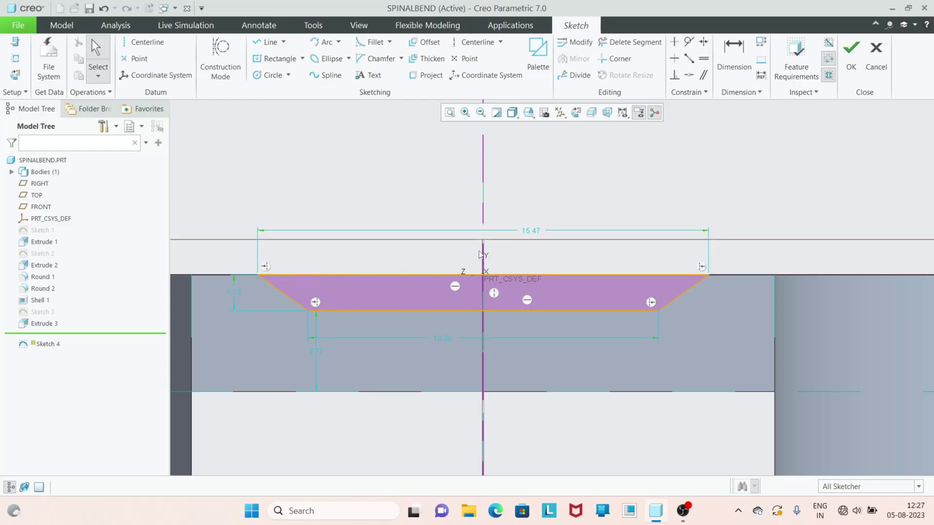
# - Set the trapezoid's top width to 15 mm and its bottom width to 13 mm
pyautogui.doubleClick(539, 230)
pyautogui.write('15')
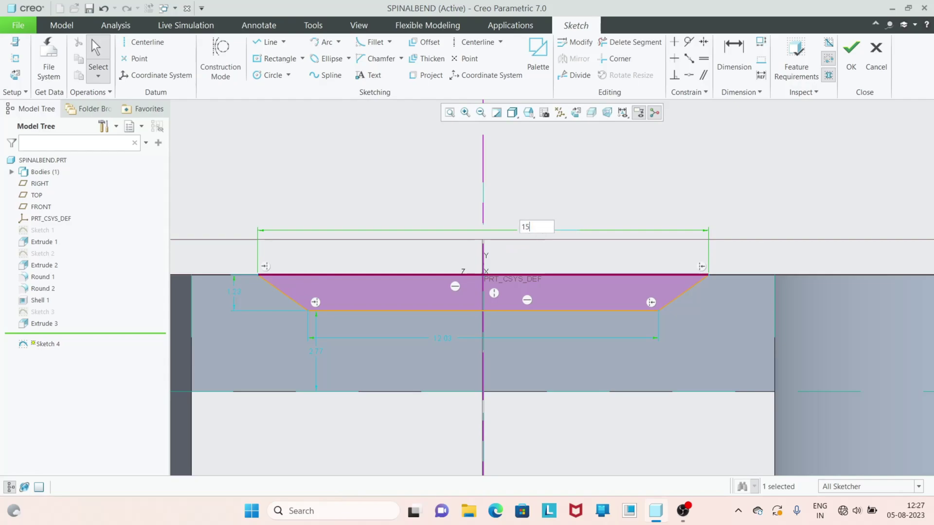
pyautogui.press('Return')
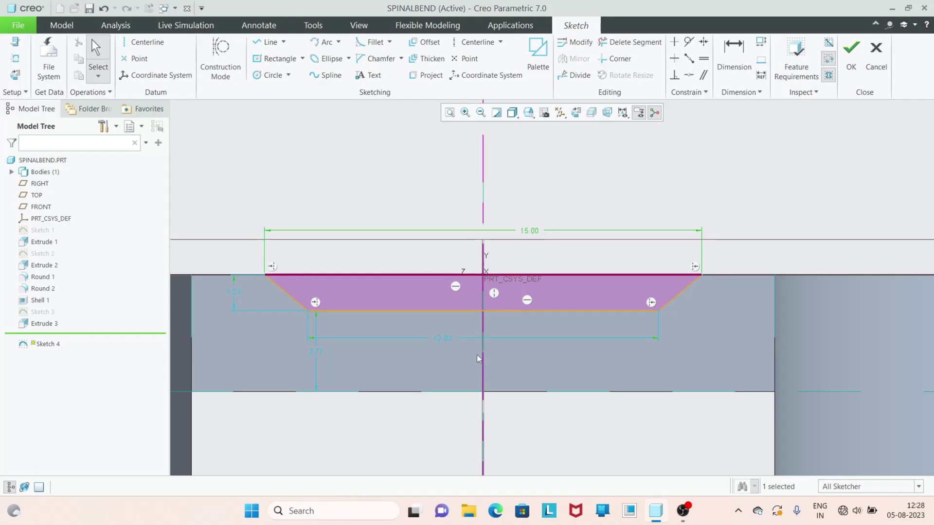
pyautogui.doubleClick(435, 339)
pyautogui.write('13')
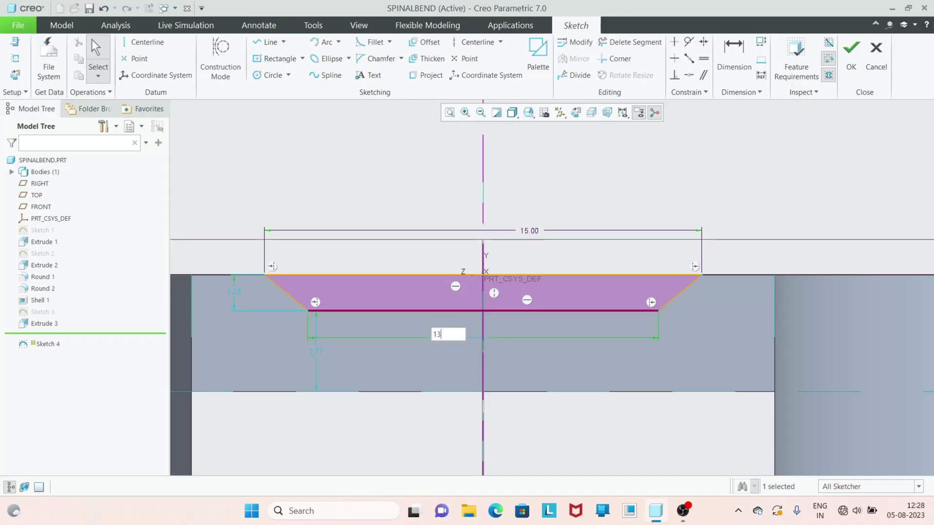
pyautogui.press('Return')
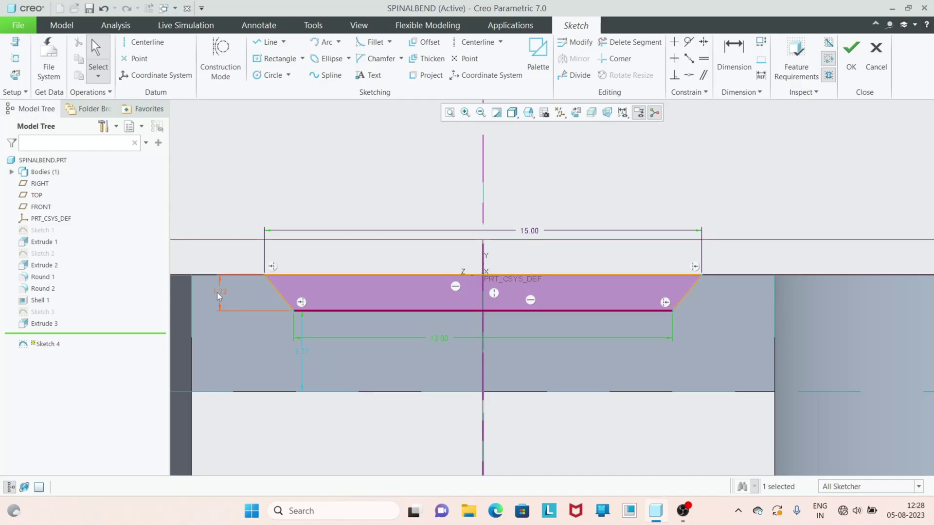
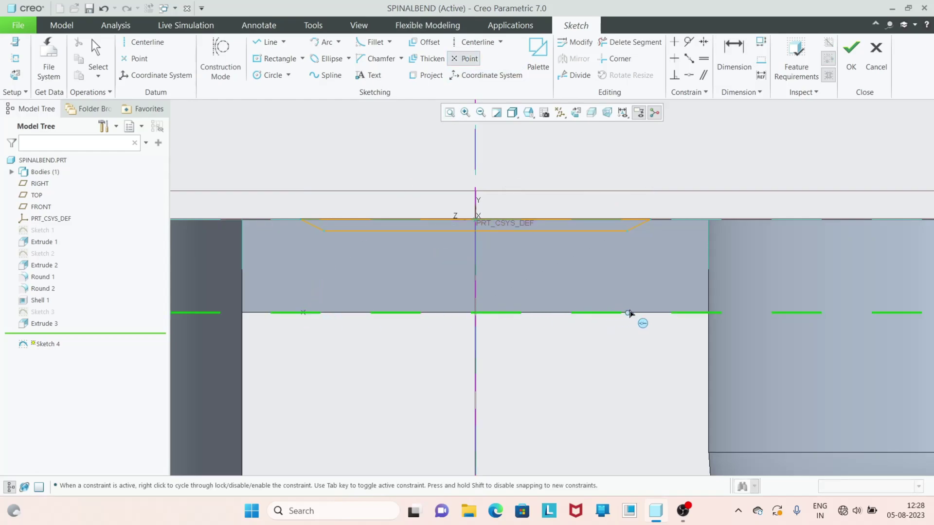
# - Place a second sketch point on the strip's bottom edge and dimension the spacing between both points as 15 mm
pyautogui.click(646, 313)
pyautogui.middleClick(579, 306)
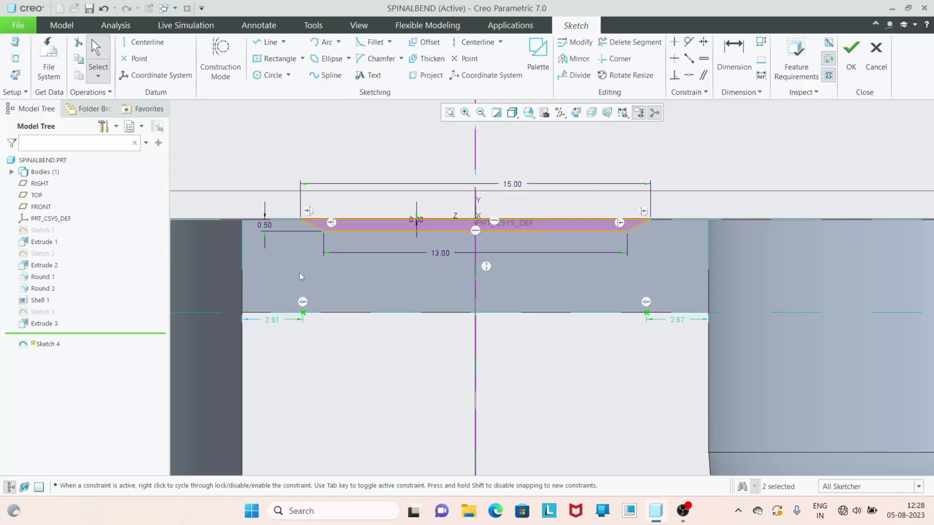
pyautogui.click(720, 68)
pyautogui.click(303, 313)
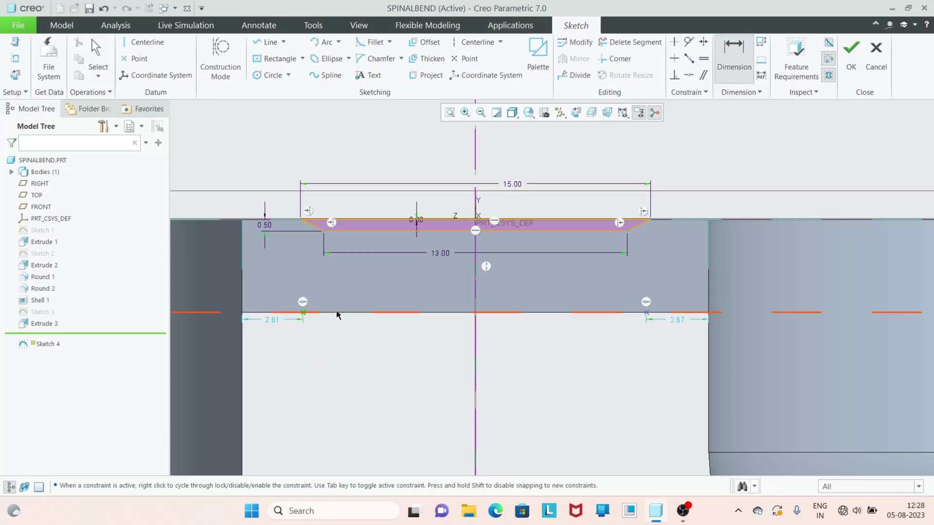
pyautogui.click(646, 312)
pyautogui.middleClick(469, 369)
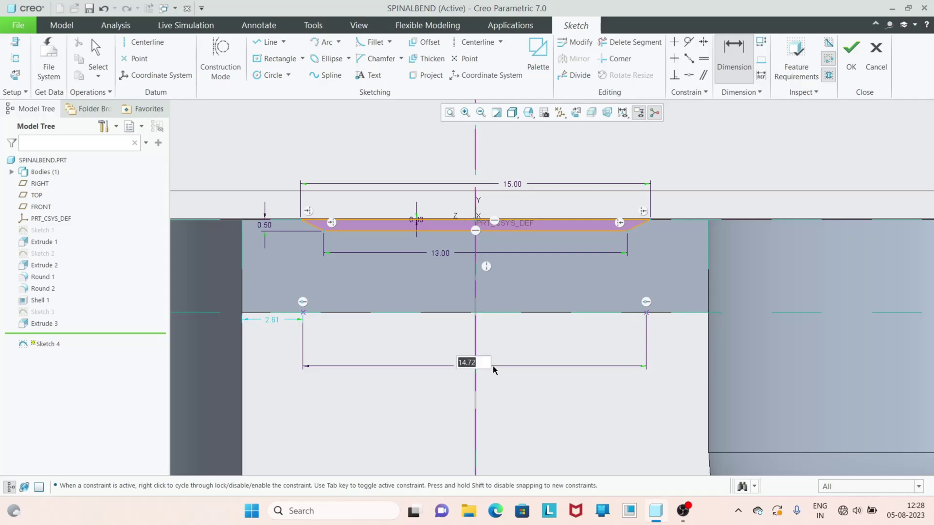
pyautogui.write('15')
pyautogui.press('Return')
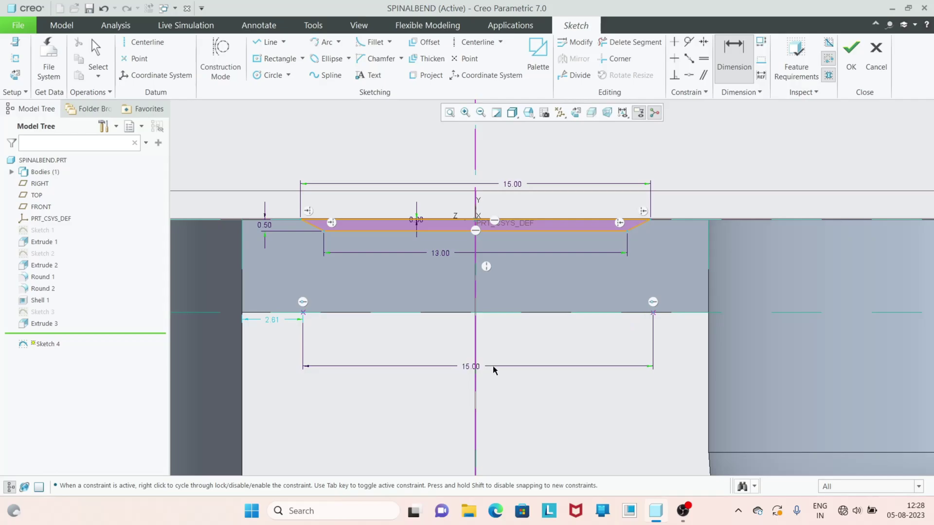
# - Dimension the distance from the first bottom-edge point to the vertical centerline as 7.50 mm
pyautogui.click(303, 313)
pyautogui.click(476, 328)
pyautogui.middleClick(422, 337)
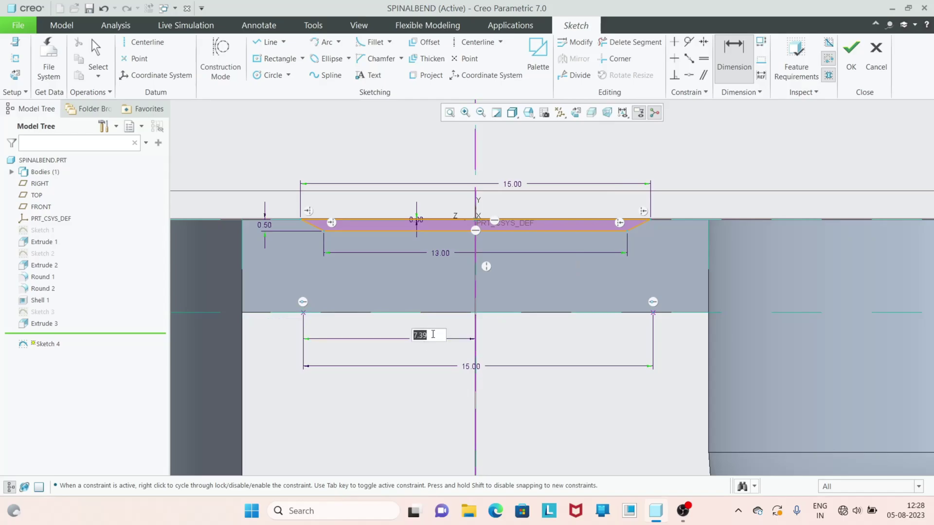
pyautogui.write('7.50')
pyautogui.press('Return')
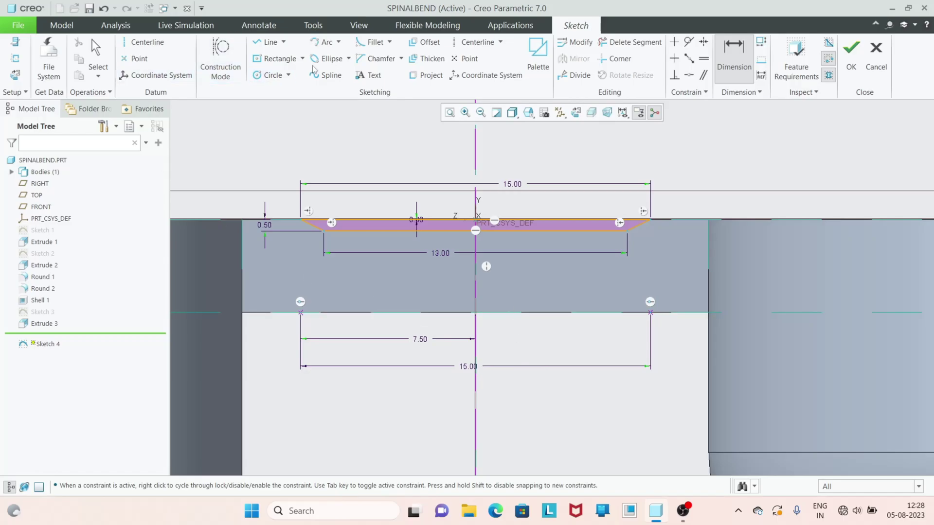
# - Draw a 3-point arc between the two bottom-edge points, bulging upward into the strip with a radius of about 14.4 mm
pyautogui.click(339, 42)
pyautogui.click(333, 59)
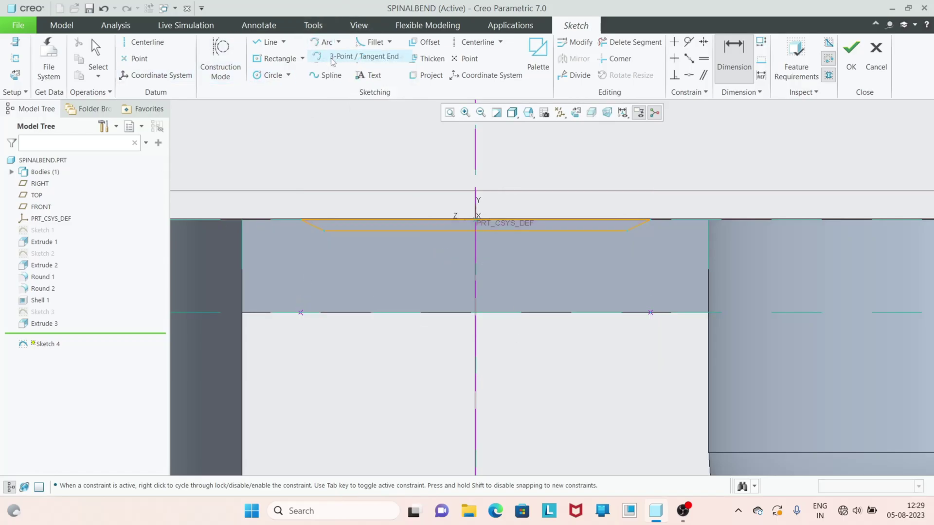
pyautogui.click(301, 313)
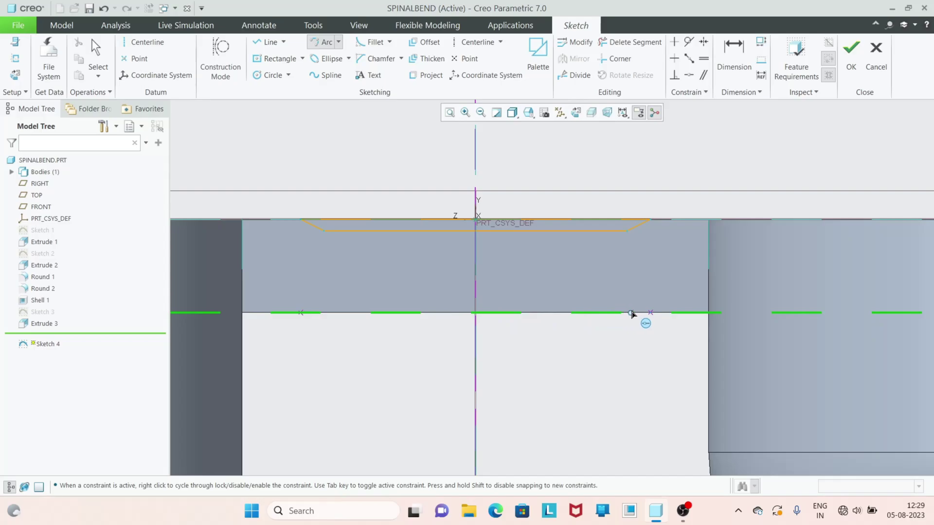
pyautogui.click(650, 313)
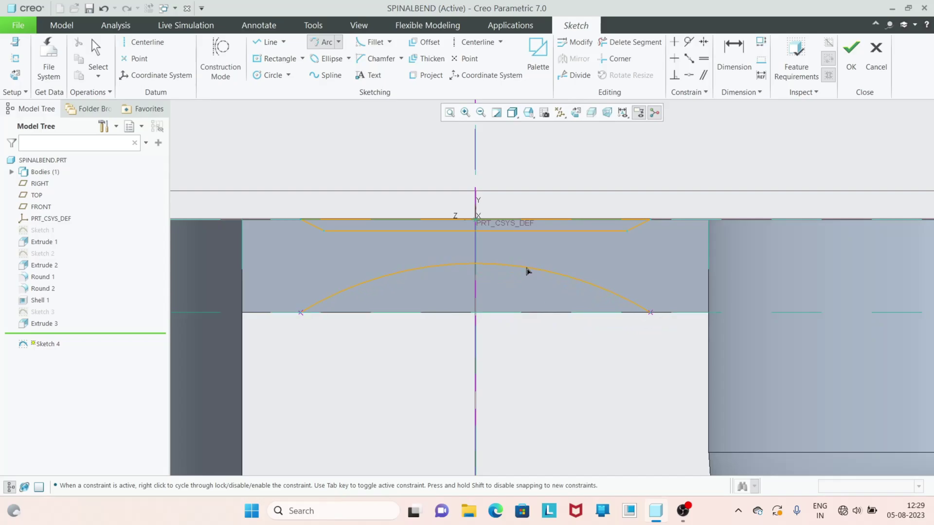
pyautogui.click(526, 268)
pyautogui.scroll(-2, 501, 313)
pyautogui.middleClick(501, 313)
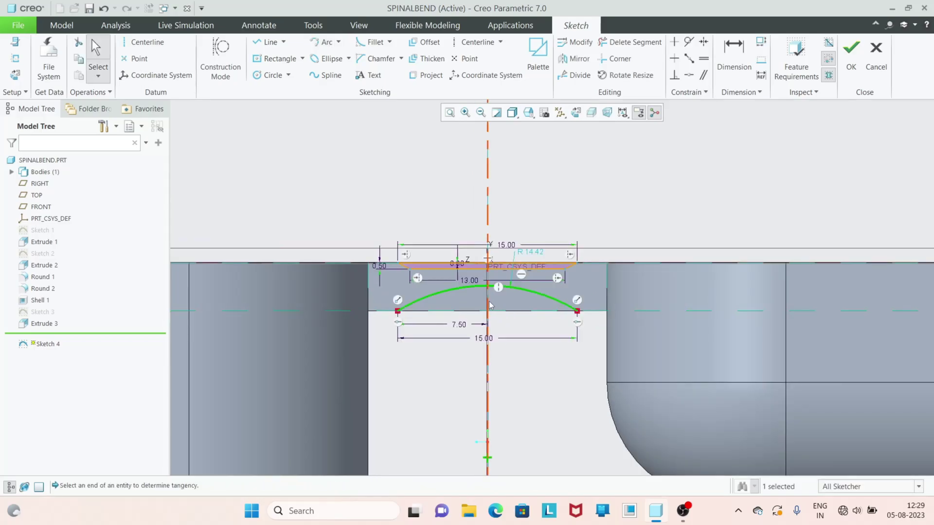
# - Inspect the arc's center point on the vertical centerline below the strip
pyautogui.scroll(-1, 495, 405)
pyautogui.scroll(4, 494, 405)
pyautogui.scroll(5, 494, 401)
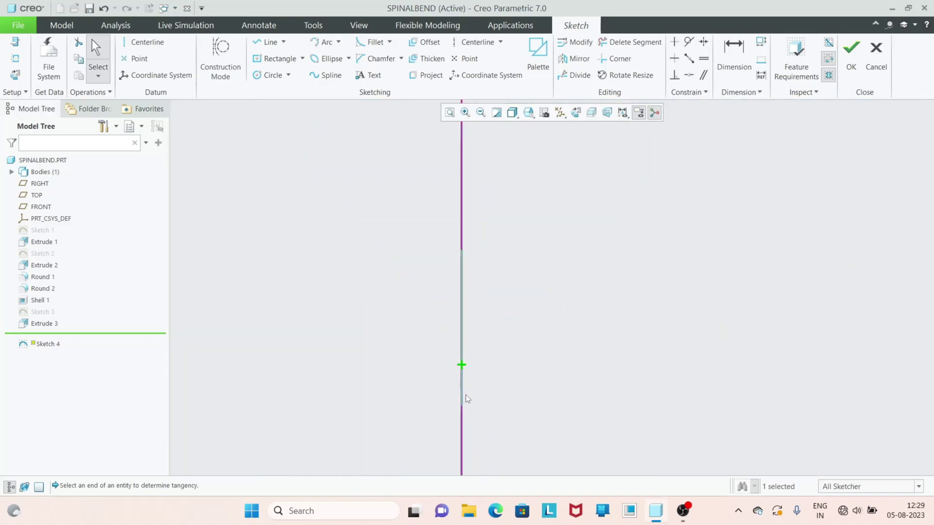
pyautogui.click(464, 352)
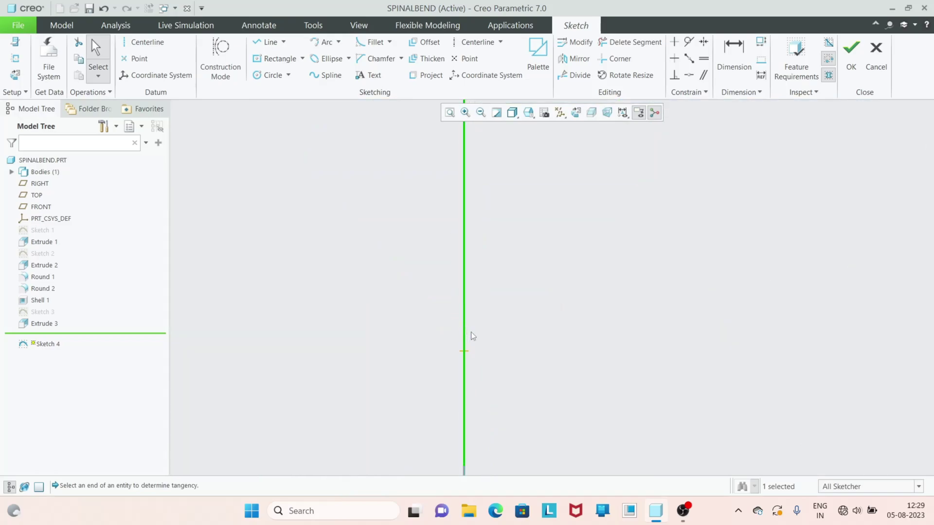
pyautogui.click(483, 340)
pyautogui.scroll(-1, 495, 399)
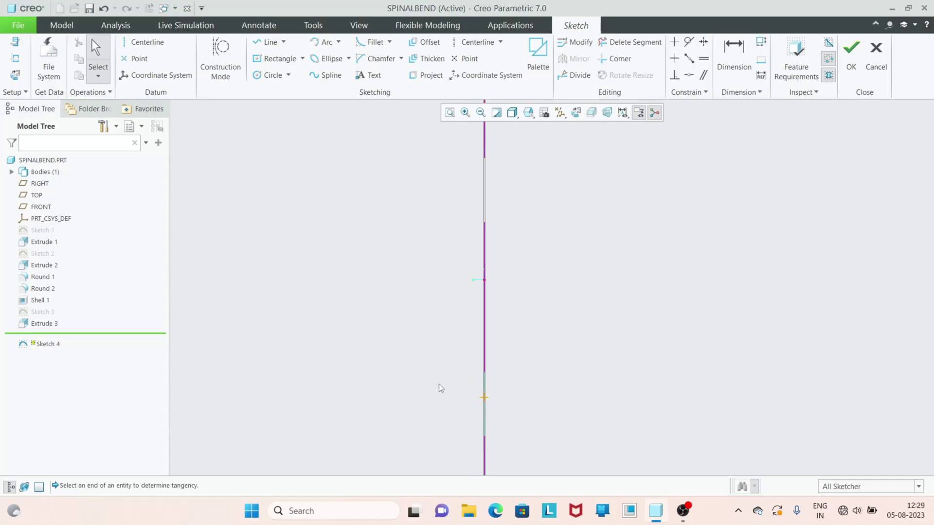
pyautogui.scroll(-5, 471, 404)
pyautogui.scroll(3, 459, 302)
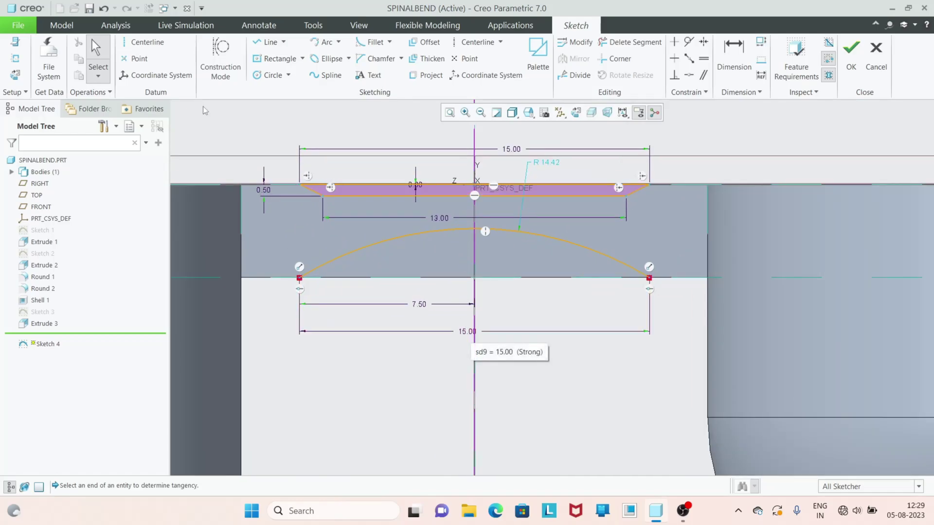
pyautogui.click(268, 42)
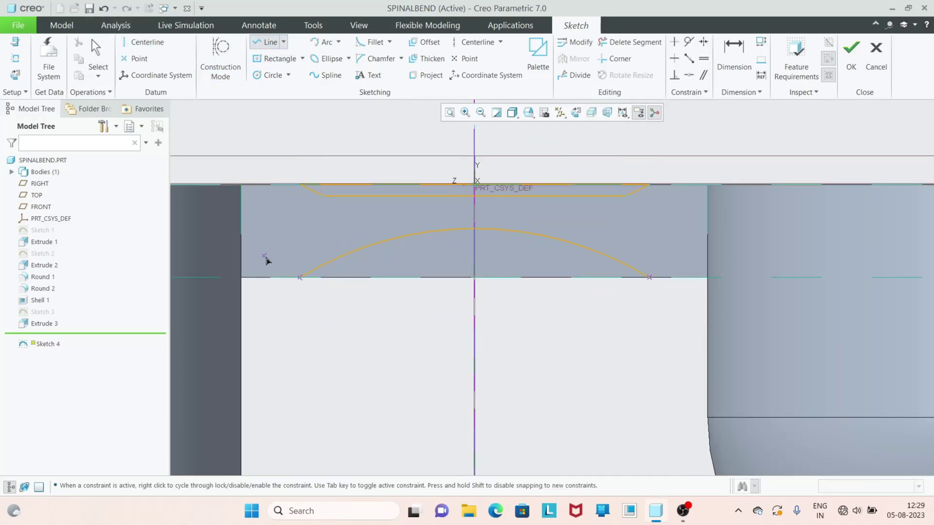
pyautogui.click(300, 278)
pyautogui.middleClick(576, 307)
# - Dimension the vertical gap between the arc's crest and the trapezoid's bottom line as 1 mm
pyautogui.scroll(2, 470, 181)
pyautogui.middleClick(470, 249)
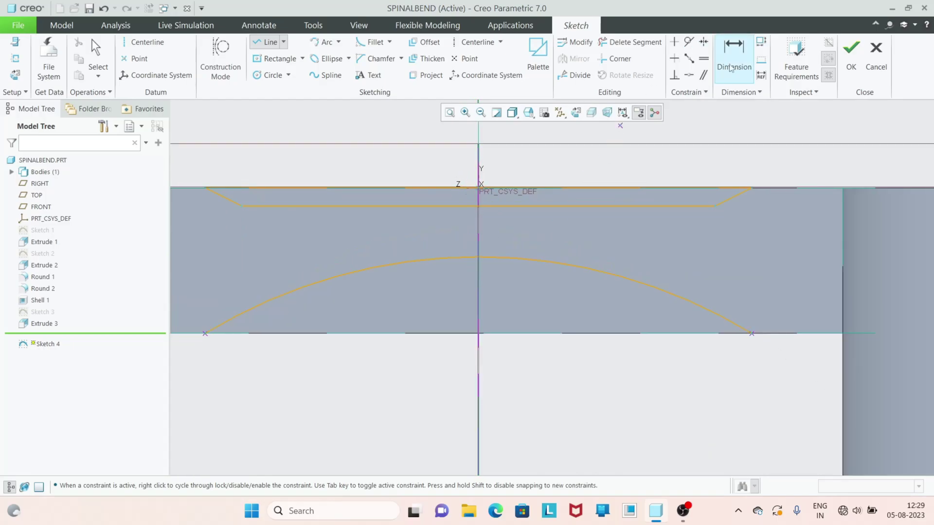
pyautogui.click(479, 256)
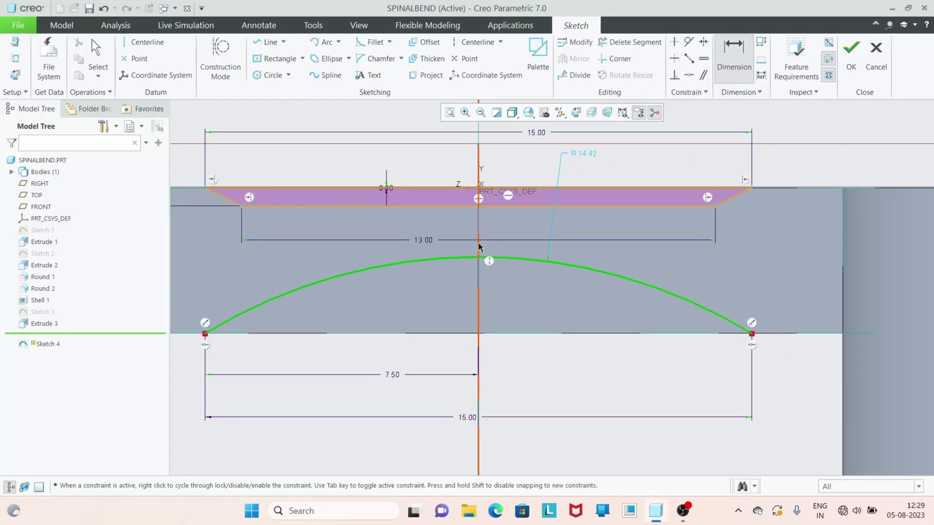
pyautogui.click(475, 207)
pyautogui.middleClick(491, 226)
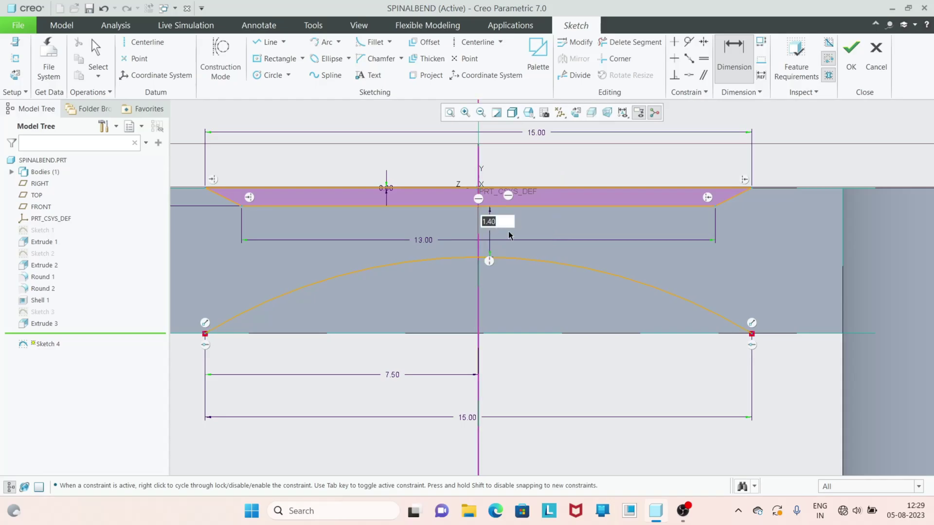
pyautogui.write('1')
pyautogui.press('Return')
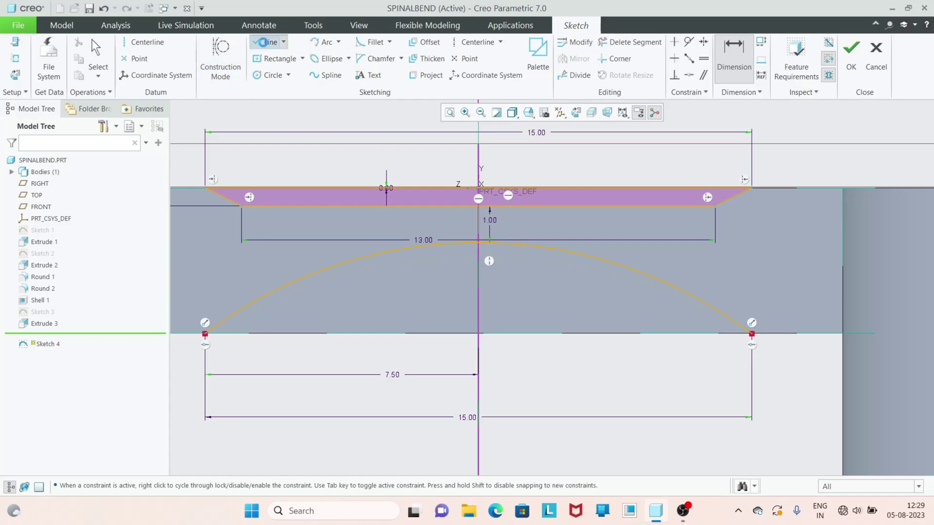
# - Close the arc with a straight line between its two endpoints on the strip's bottom edge and finish the sketch
pyautogui.click(267, 42)
pyautogui.click(205, 334)
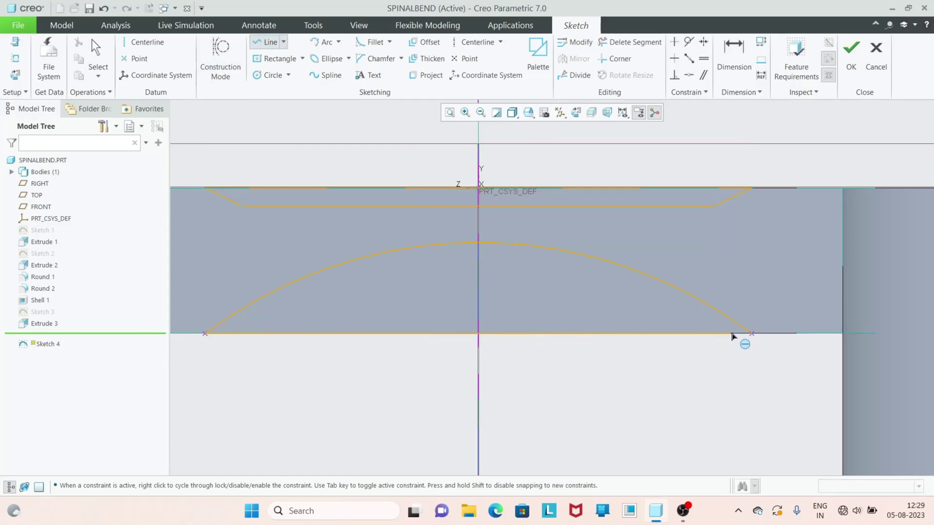
pyautogui.click(752, 334)
pyautogui.middleClick(636, 437)
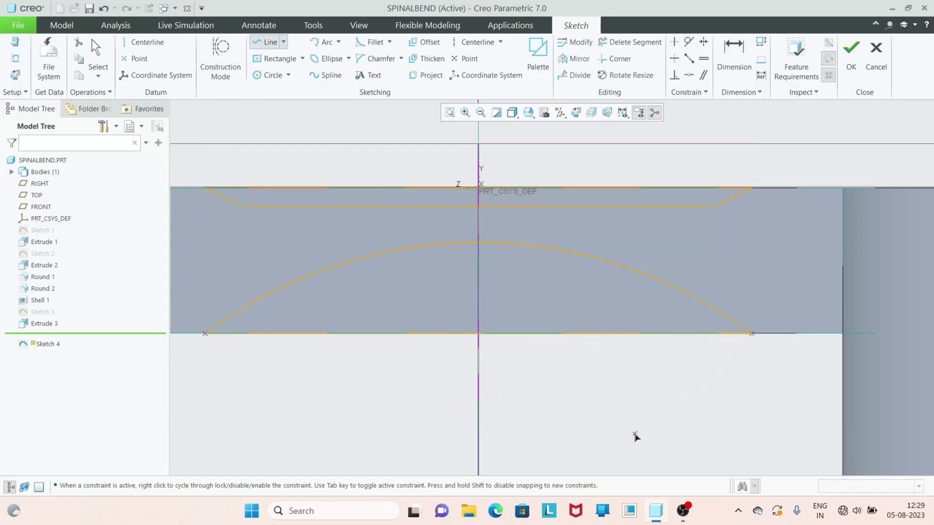
pyautogui.scroll(3, 608, 406)
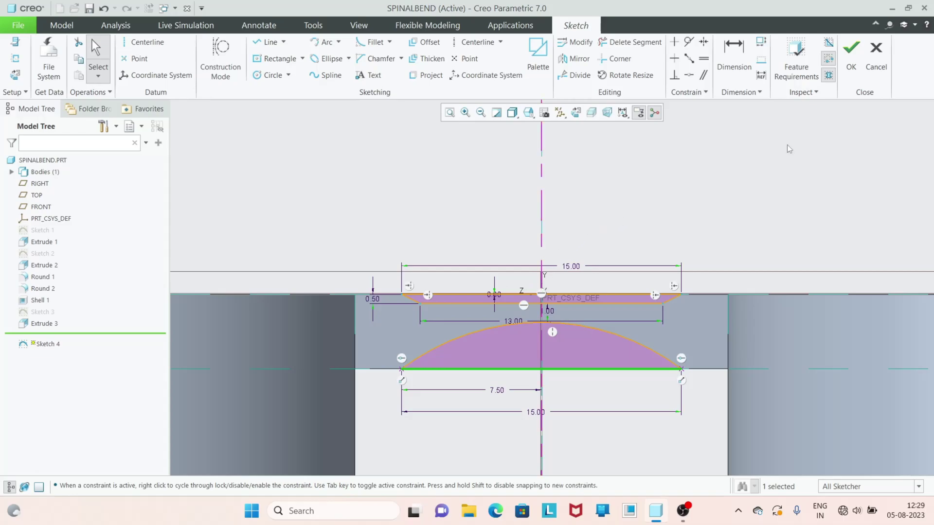
pyautogui.click(851, 49)
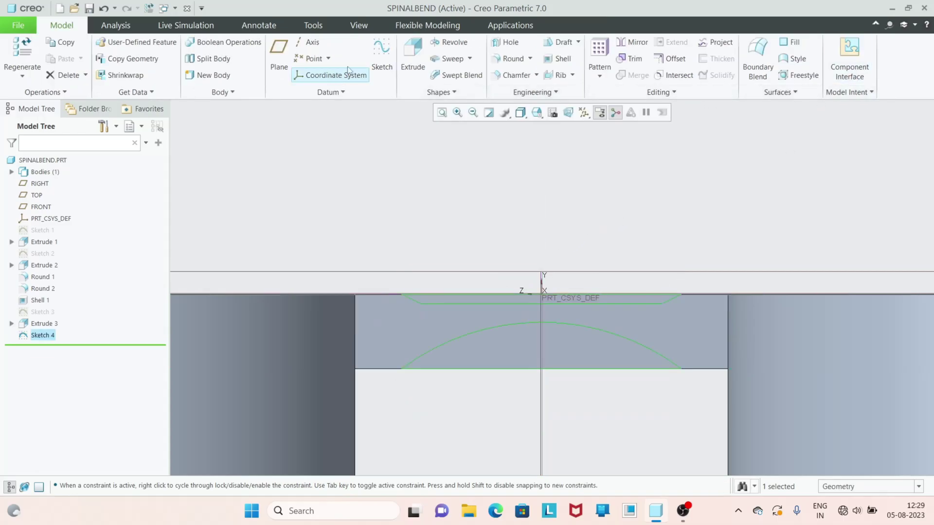
# - Extrude the trapezoid and arc sketch as a material-removing cut, reversed into the connecting strip and running through its full length
pyautogui.click(413, 53)
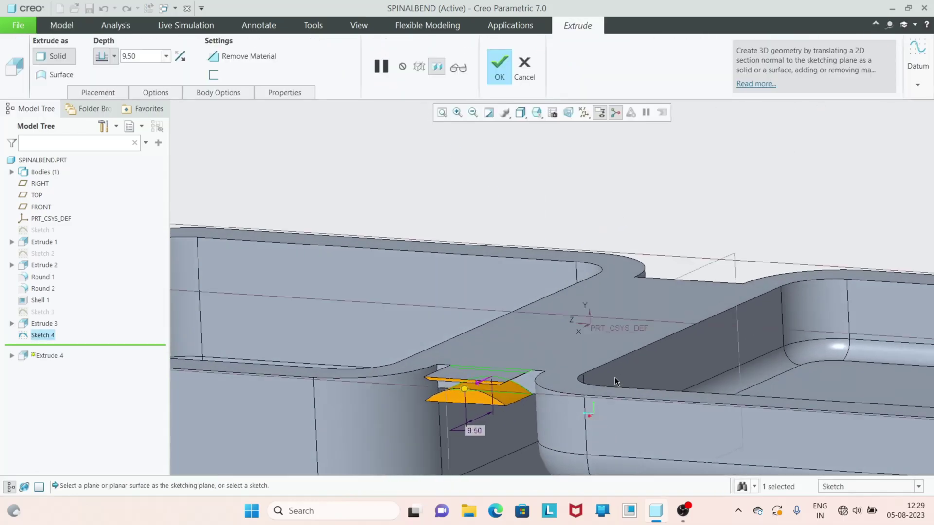
pyautogui.scroll(5, 615, 377)
pyautogui.scroll(-6, 519, 351)
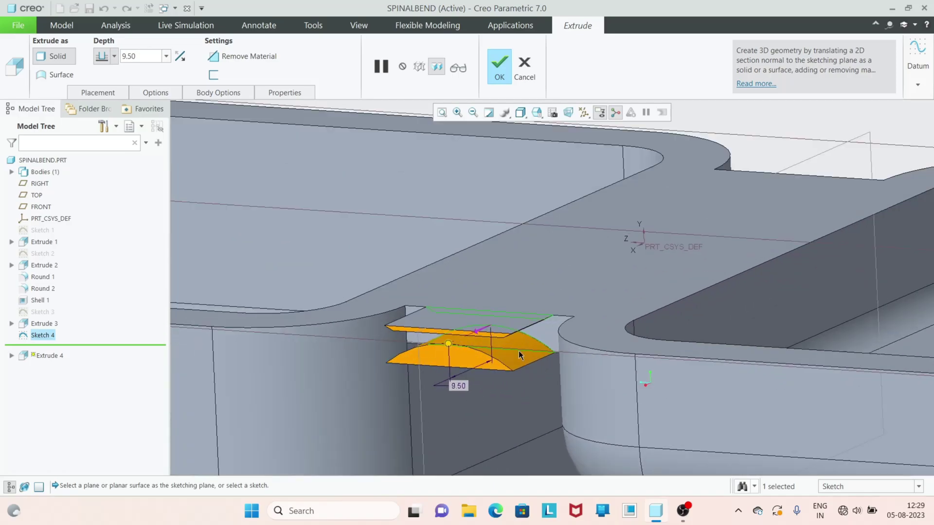
pyautogui.click(223, 59)
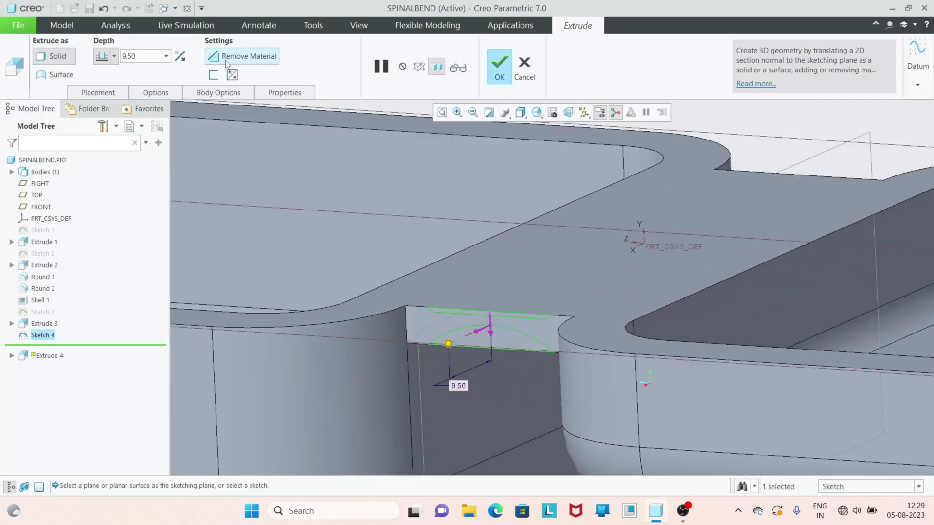
pyautogui.click(180, 58)
pyautogui.click(114, 56)
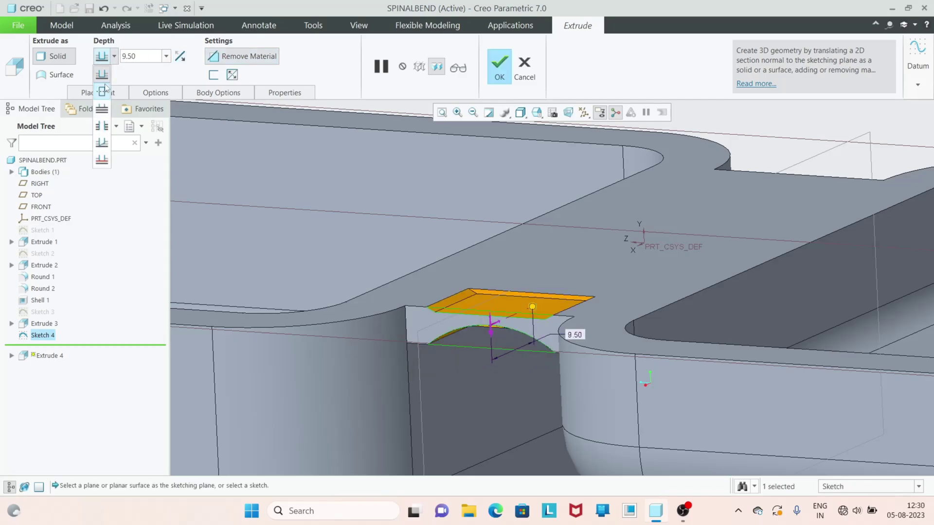
pyautogui.click(102, 116)
pyautogui.click(114, 56)
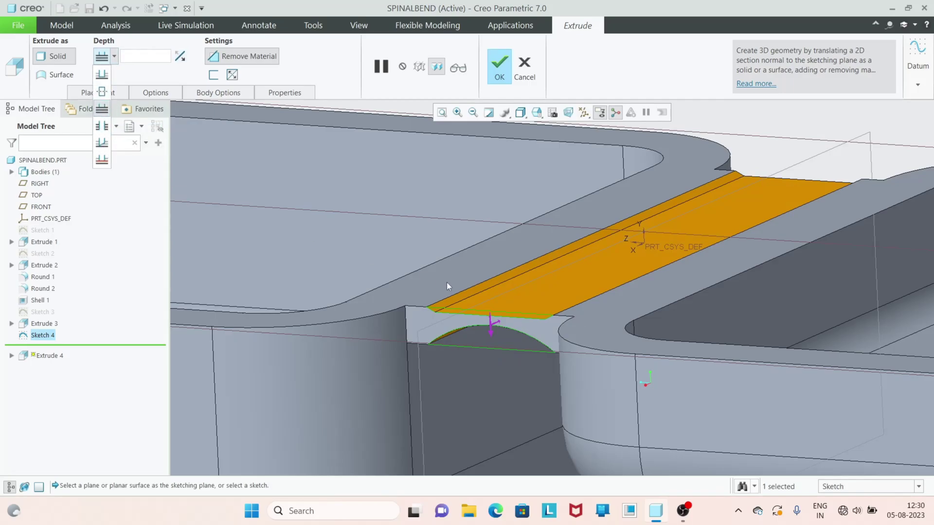
pyautogui.click(501, 69)
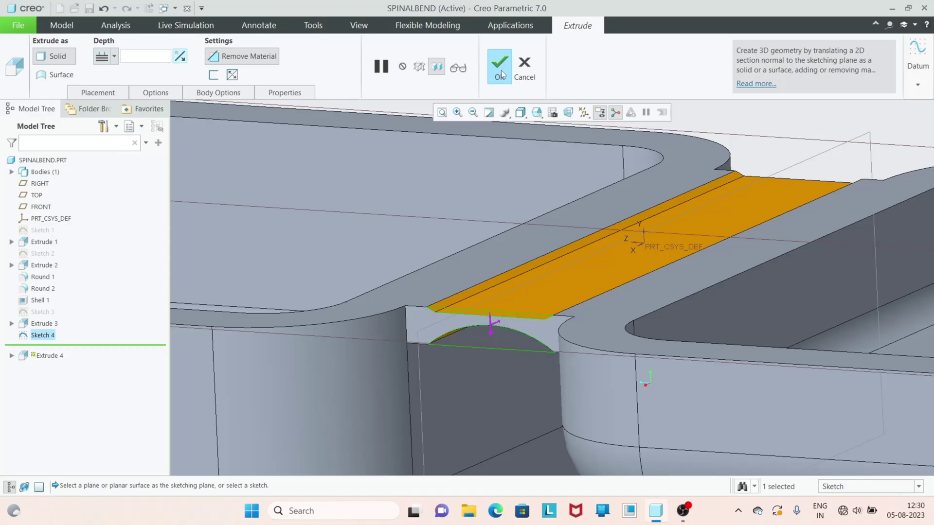
pyautogui.click(501, 70)
pyautogui.scroll(-5, 423, 369)
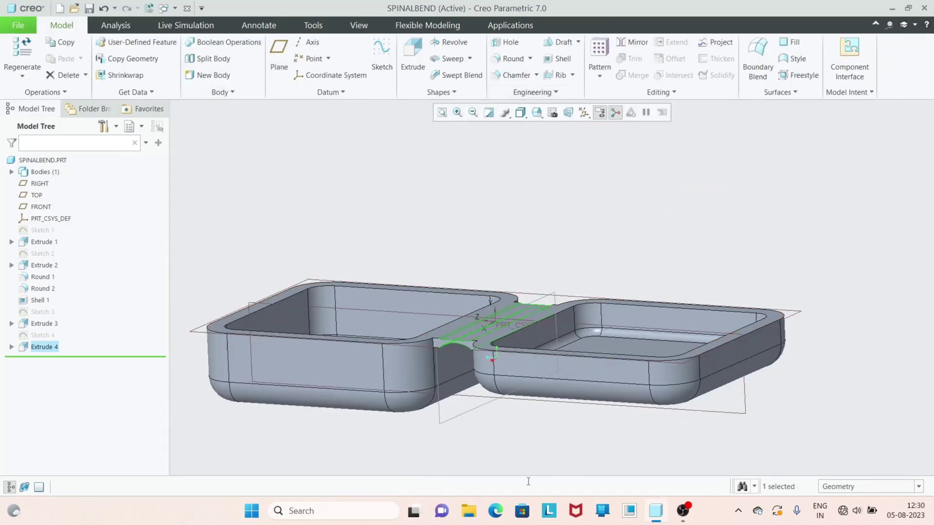
pyautogui.click(525, 453)
pyautogui.moveTo(524, 453); pyautogui.dragTo(580, 465, button='middle')
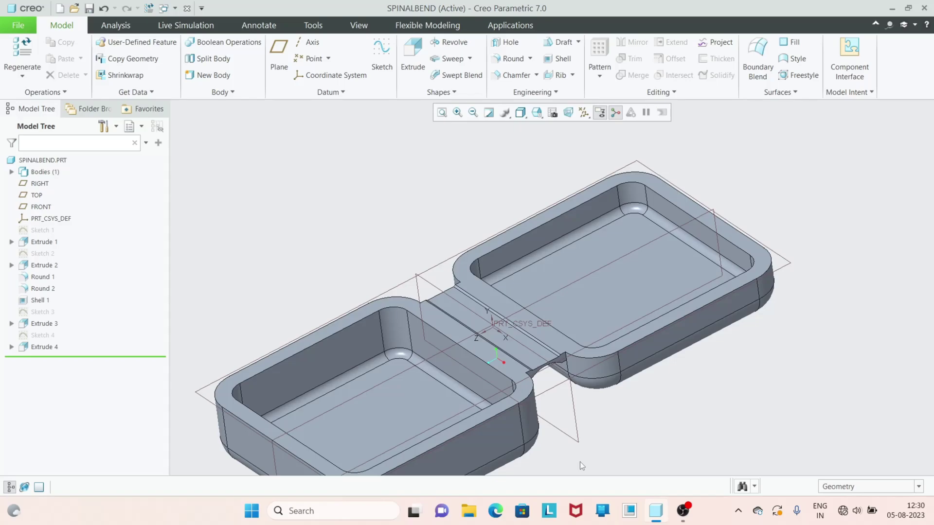
pyautogui.scroll(-3, 394, 311)
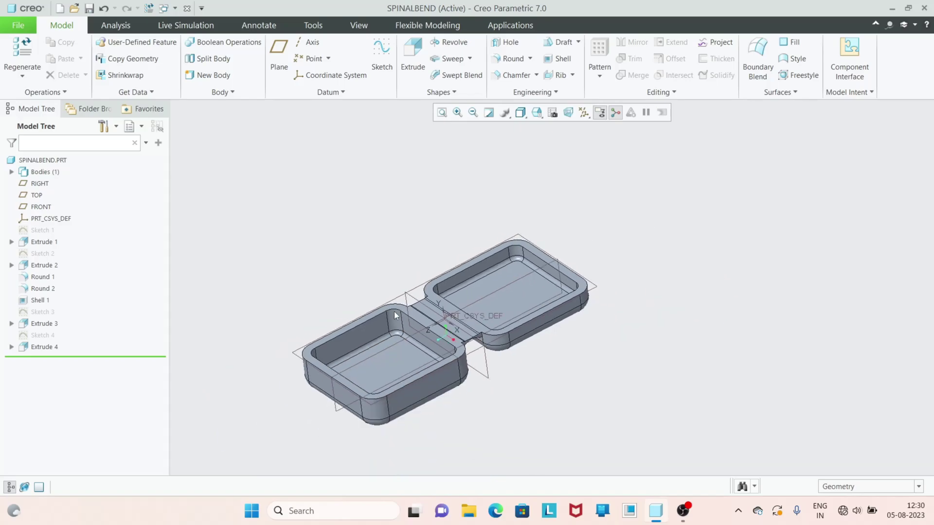
pyautogui.scroll(2, 408, 336)
pyautogui.scroll(1, 432, 308)
pyautogui.scroll(2, 460, 272)
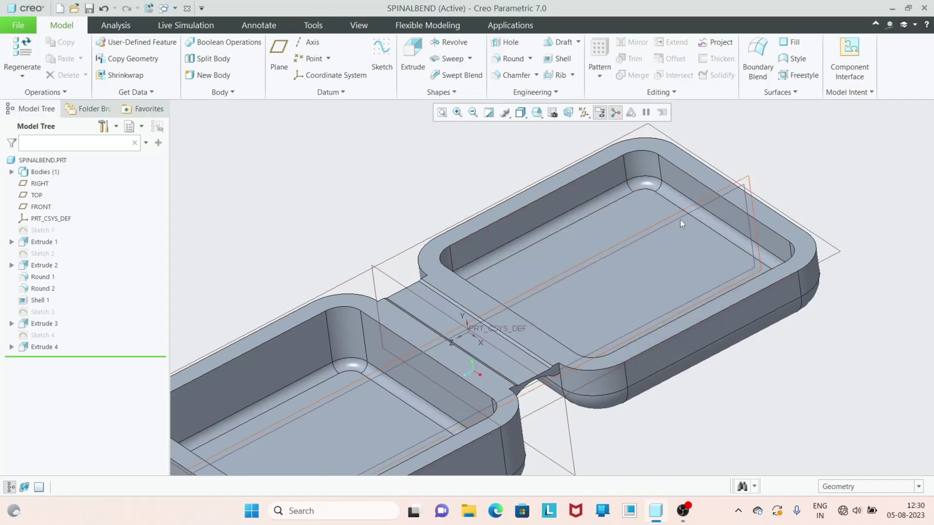
pyautogui.click(448, 59)
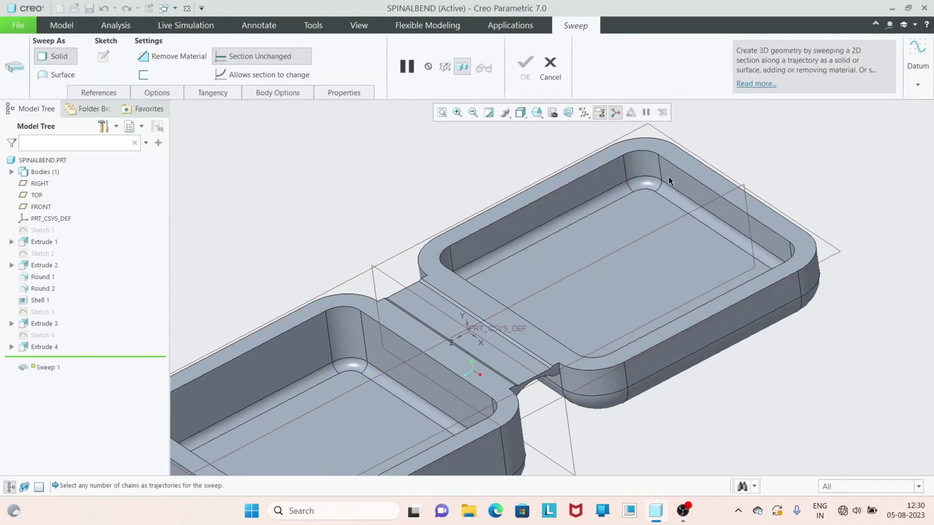
pyautogui.click(706, 190)
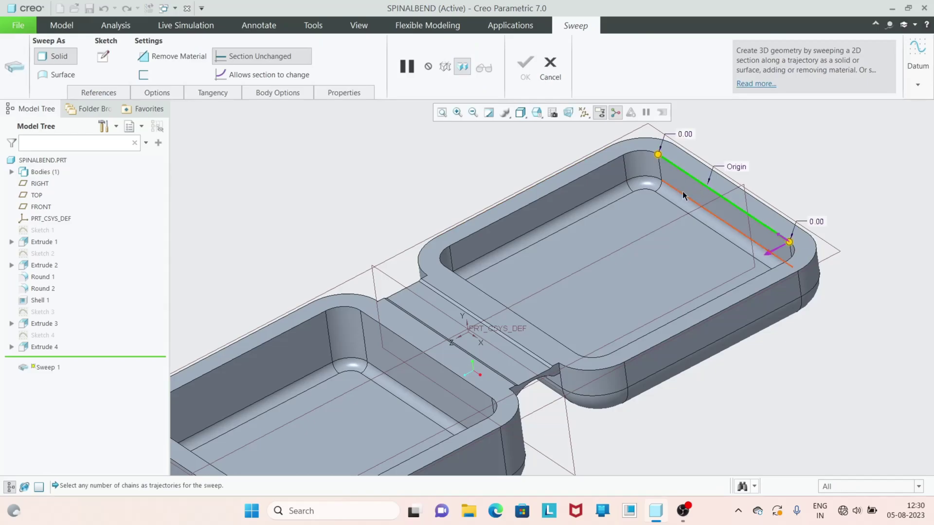
pyautogui.scroll(-1, 629, 131)
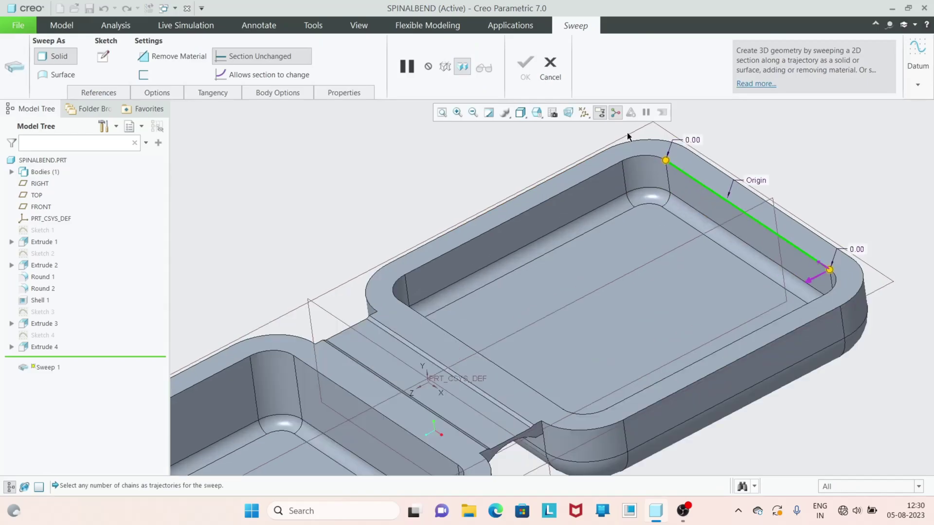
pyautogui.keyDown('shift'); pyautogui.click(641, 154); pyautogui.keyUp('shift')
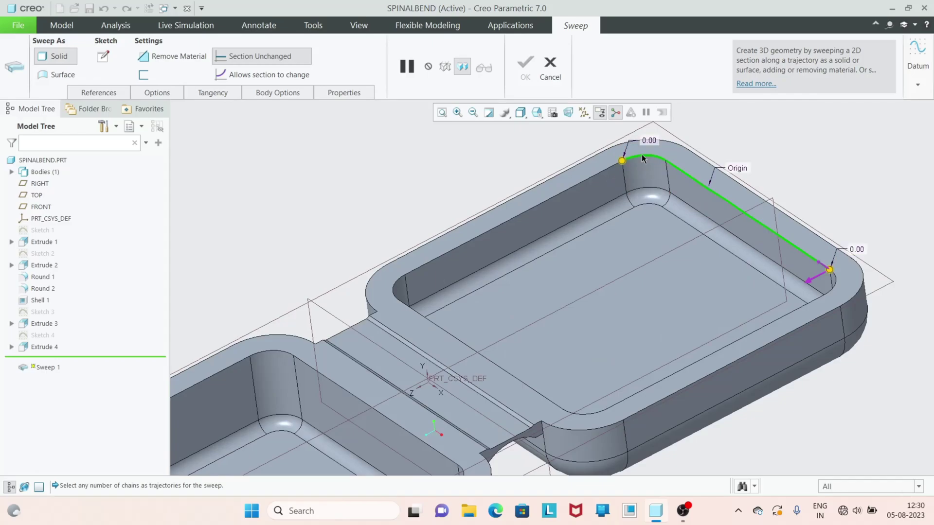
pyautogui.keyDown('shift'); pyautogui.click(575, 185); pyautogui.keyUp('shift')
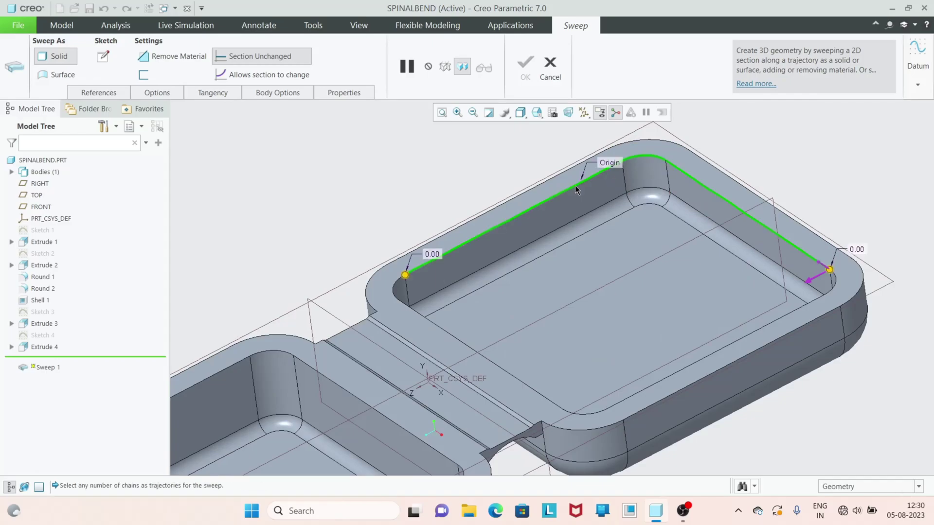
pyautogui.keyDown('shift'); pyautogui.click(392, 293); pyautogui.keyUp('shift')
pyautogui.keyDown('shift'); pyautogui.click(434, 322); pyautogui.keyUp('shift')
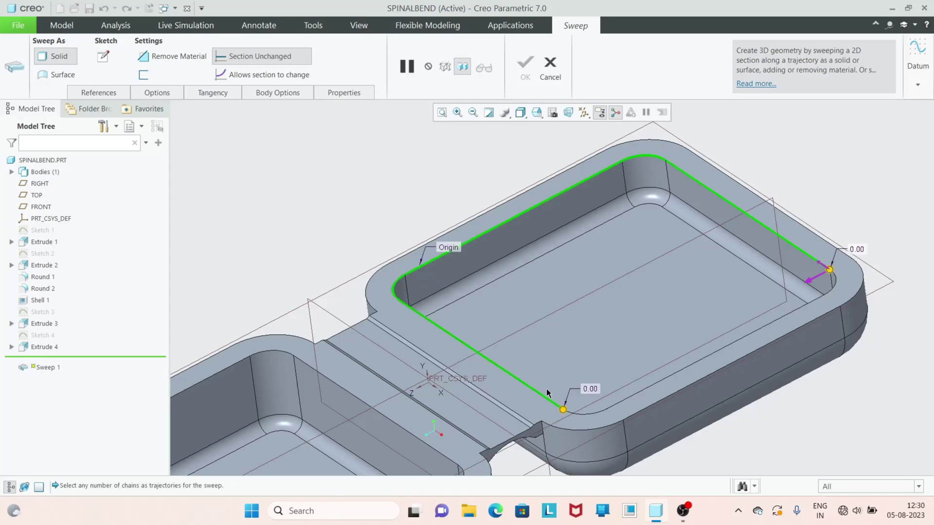
pyautogui.keyDown('shift'); pyautogui.click(585, 414); pyautogui.keyUp('shift')
pyautogui.keyDown('shift'); pyautogui.click(676, 372); pyautogui.keyUp('shift')
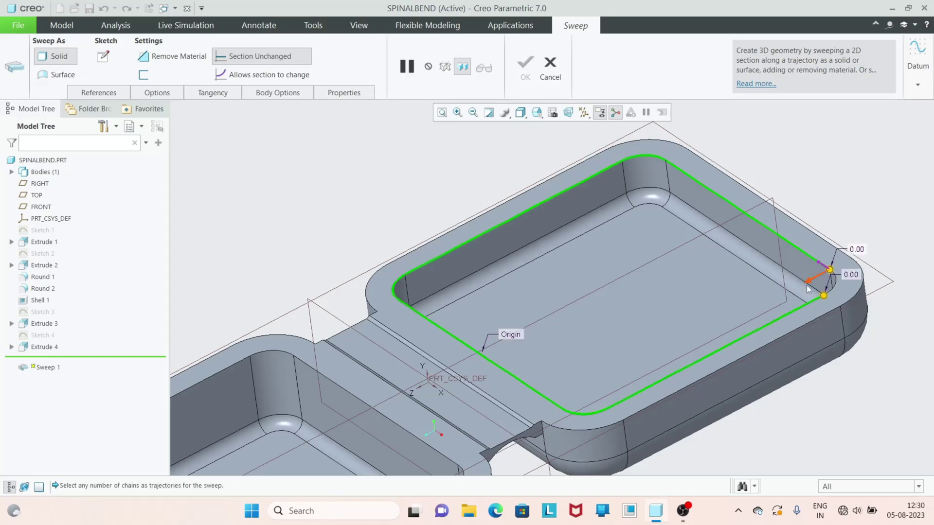
pyautogui.keyDown('shift'); pyautogui.click(831, 287); pyautogui.keyUp('shift')
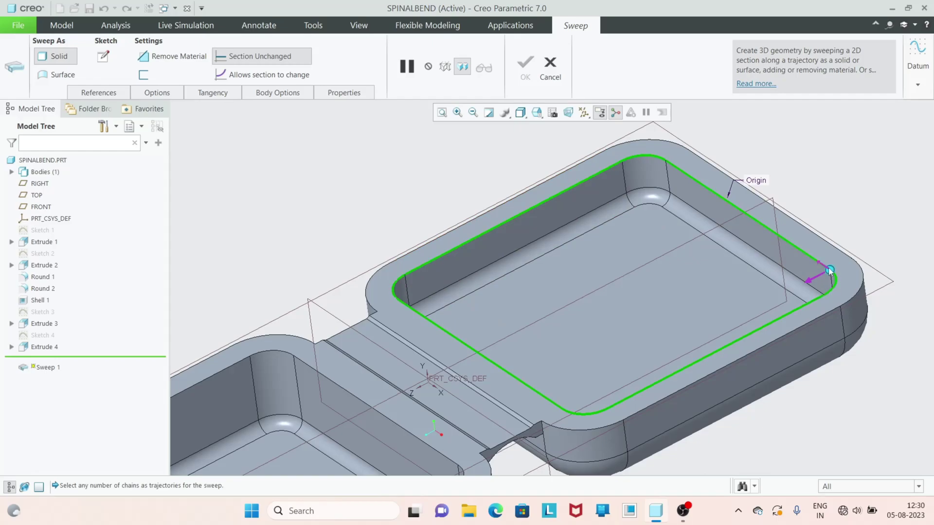
pyautogui.click(93, 93)
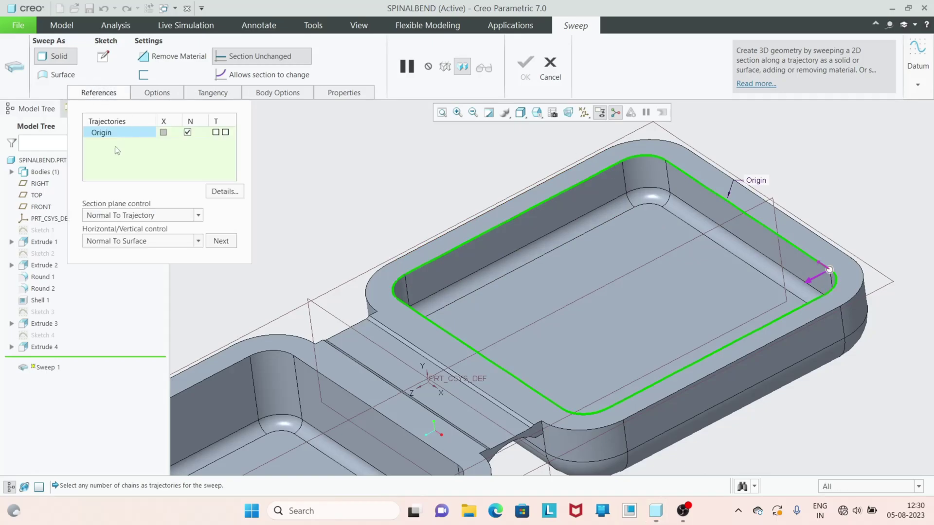
pyautogui.click(101, 93)
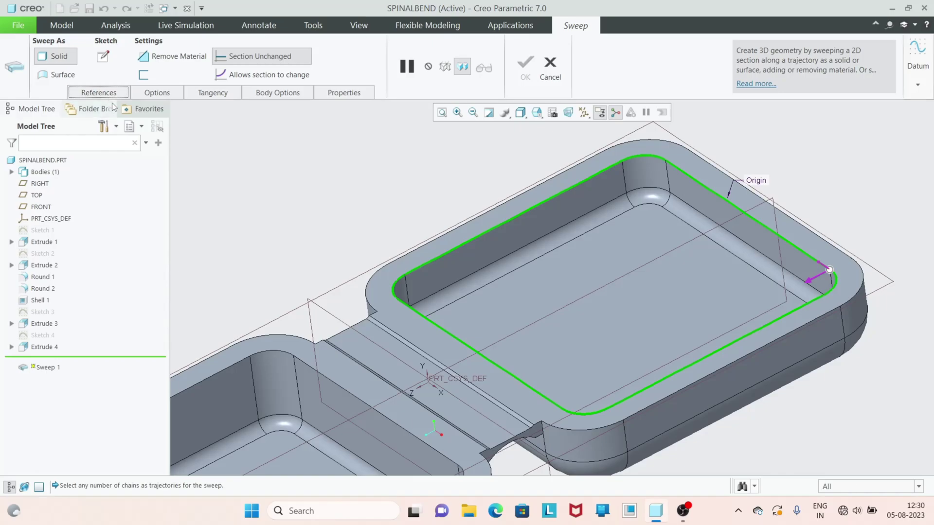
pyautogui.press('Escape')
pyautogui.click(468, 275)
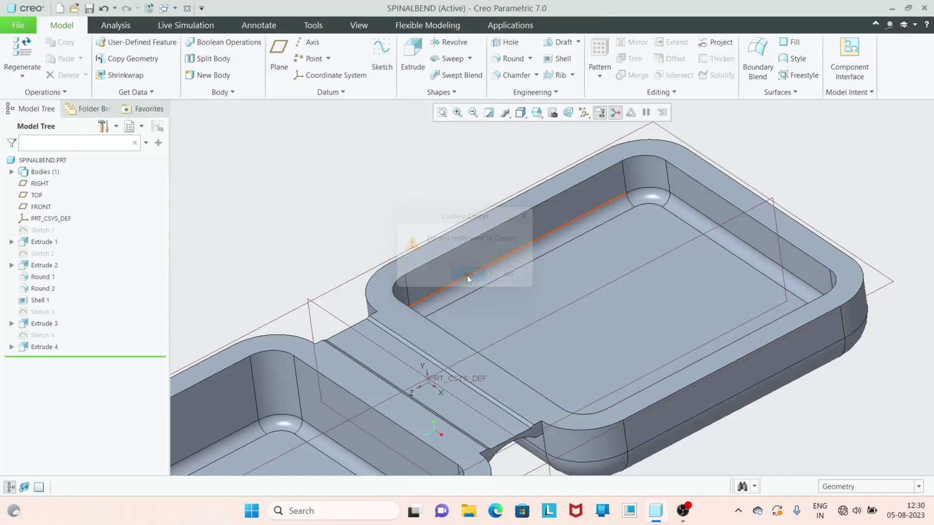
# - Start a solid sweep and select the eight inner top-rim edges of the shallower tray as separate trajectories, then check the trajectory list
pyautogui.click(450, 58)
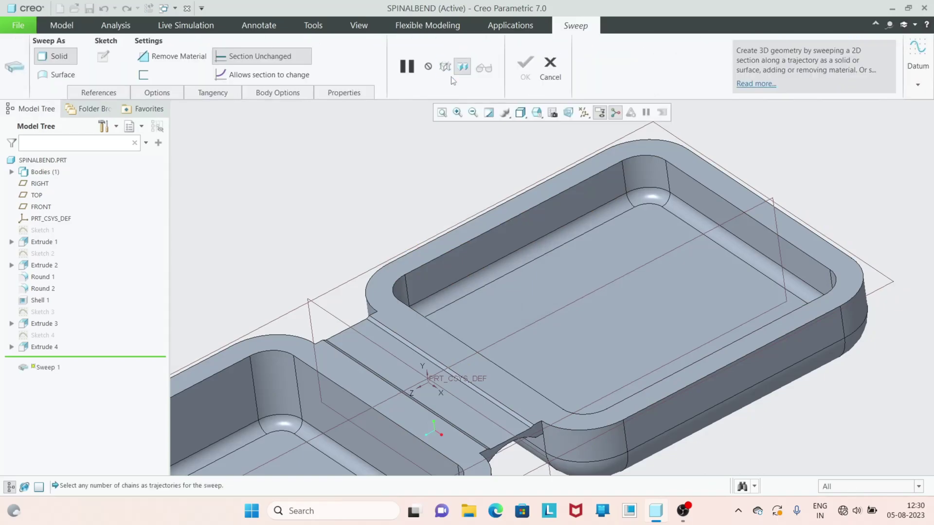
pyautogui.click(715, 195)
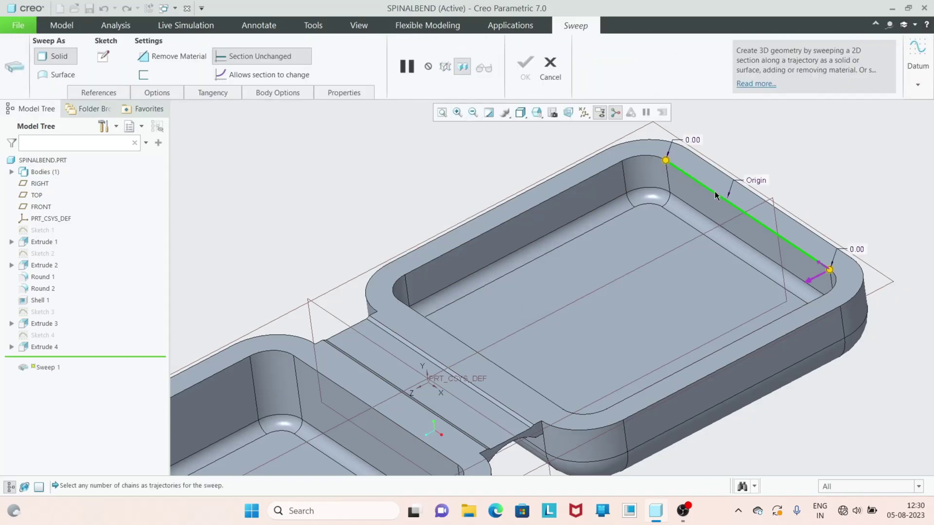
pyautogui.keyDown('shift'); pyautogui.click(647, 157); pyautogui.keyUp('shift')
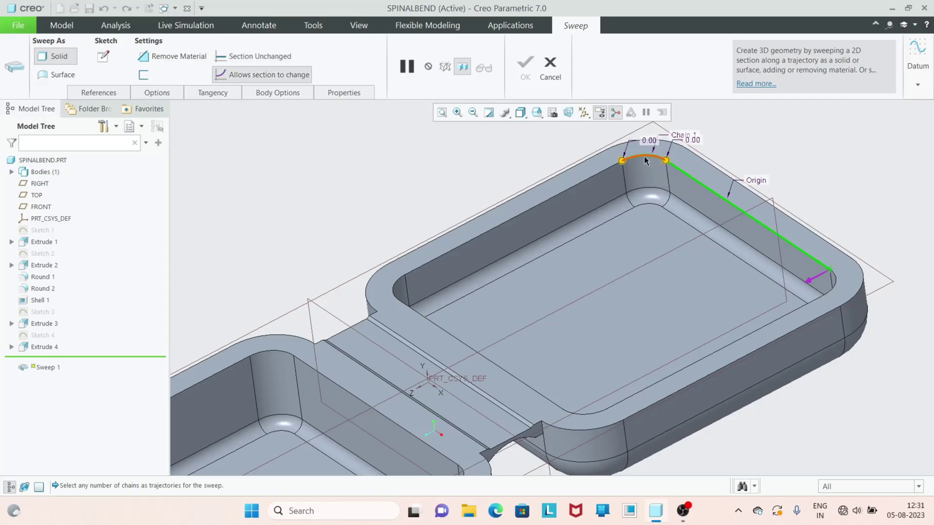
pyautogui.keyDown('shift'); pyautogui.click(564, 191); pyautogui.keyUp('shift')
pyautogui.keyDown('shift'); pyautogui.click(395, 291); pyautogui.keyUp('shift')
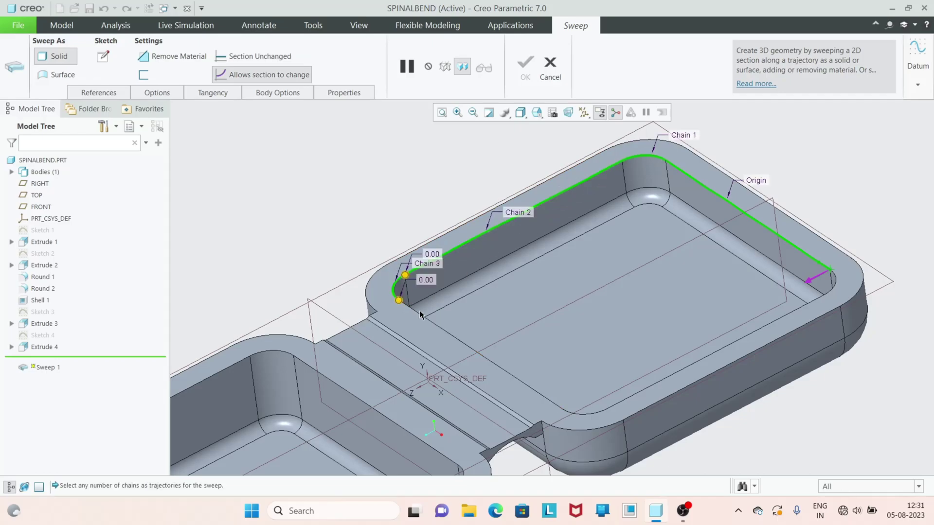
pyautogui.keyDown('shift'); pyautogui.click(420, 315); pyautogui.keyUp('shift')
pyautogui.keyDown('shift'); pyautogui.click(593, 415); pyautogui.keyUp('shift')
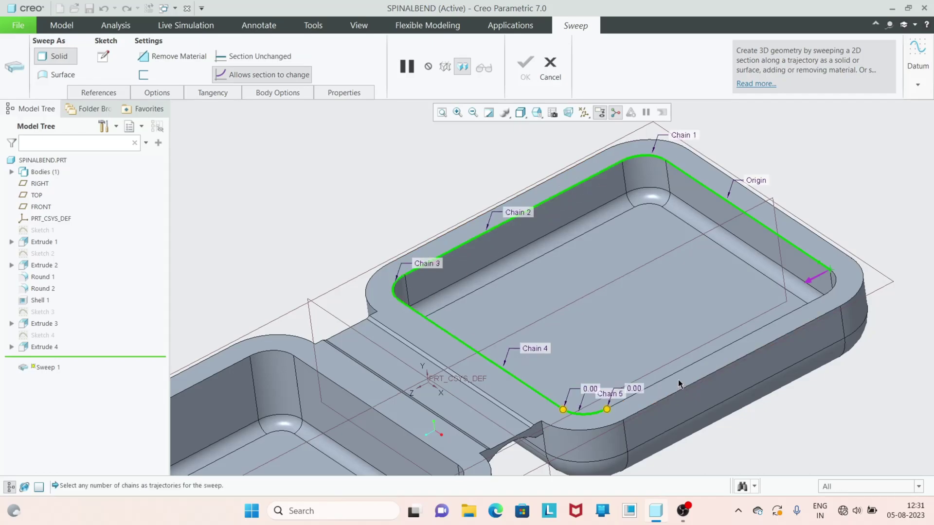
pyautogui.keyDown('shift'); pyautogui.click(679, 376); pyautogui.keyUp('shift')
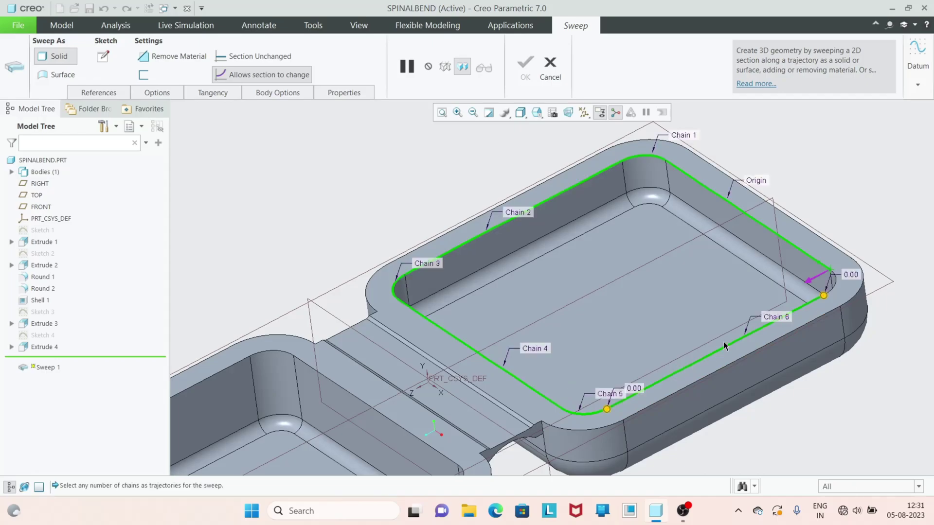
pyautogui.keyDown('shift'); pyautogui.click(835, 284); pyautogui.keyUp('shift')
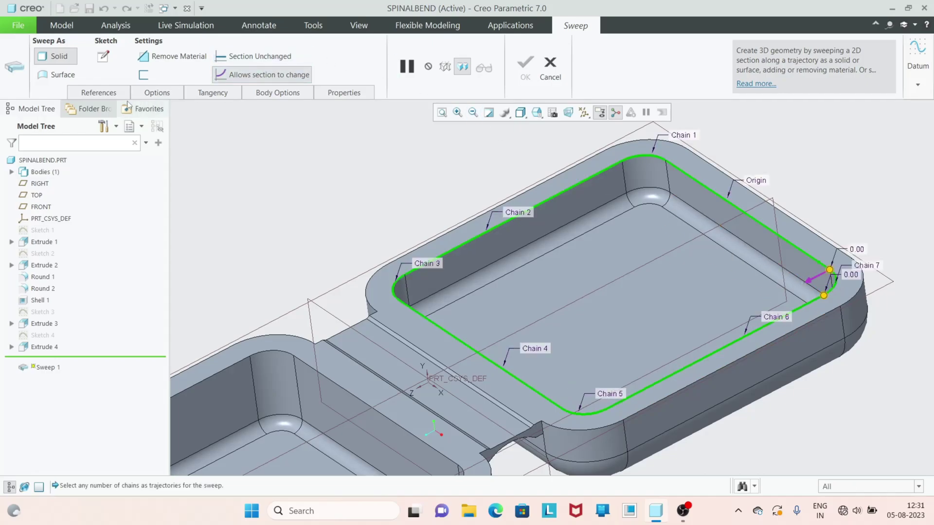
pyautogui.click(107, 94)
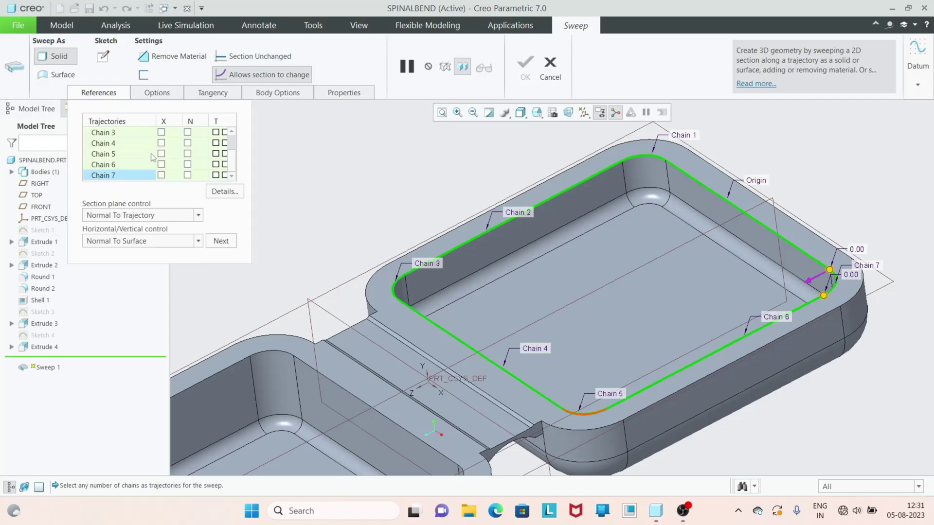
pyautogui.scroll(3, 151, 154)
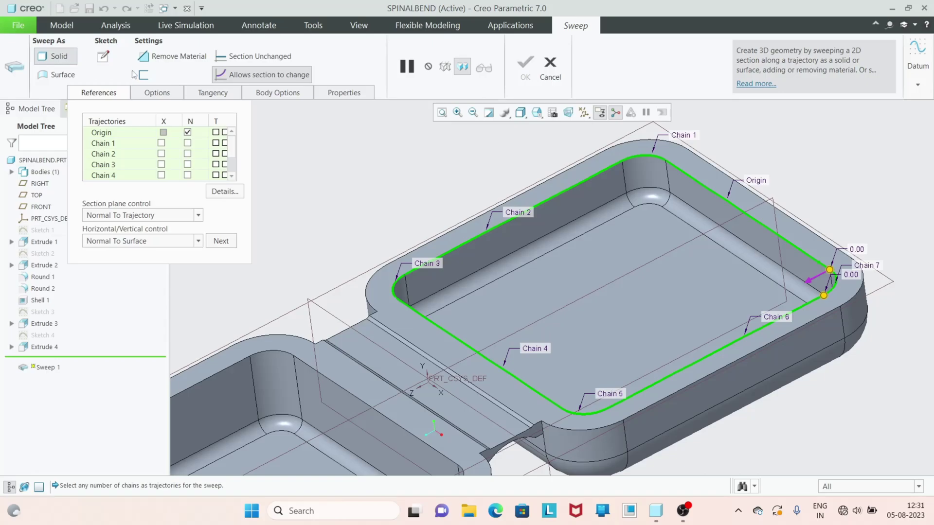
pyautogui.click(118, 93)
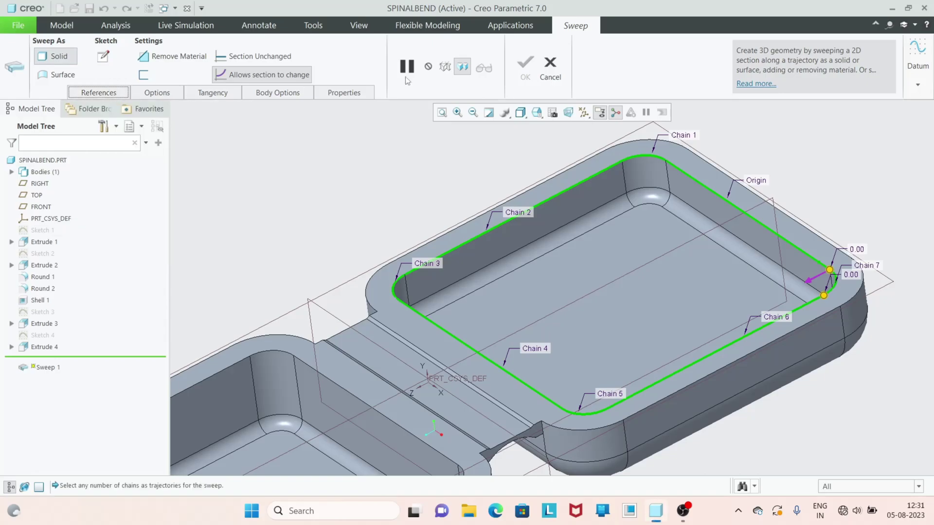
# - Discard the current sweep and start a new solid one with the shallower tray's complete inner top-rim loop as a single trajectory
pyautogui.click(551, 78)
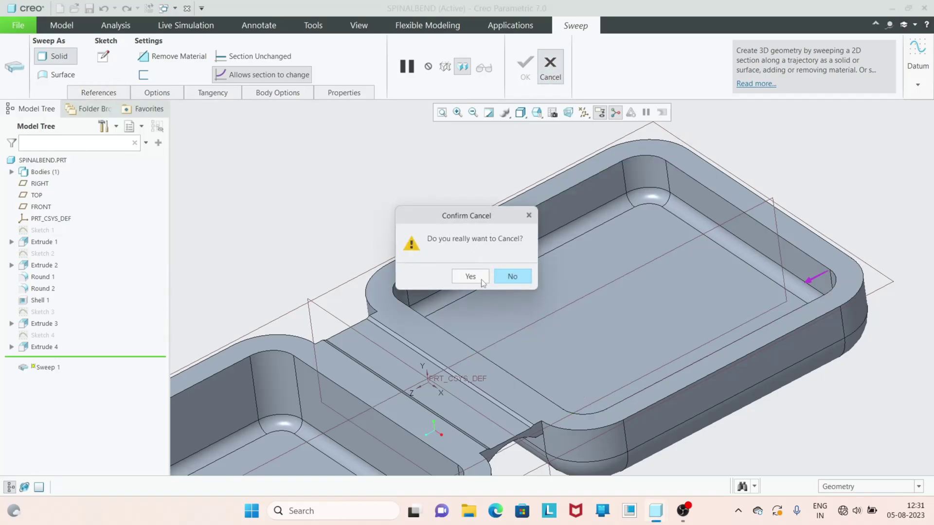
pyautogui.click(469, 277)
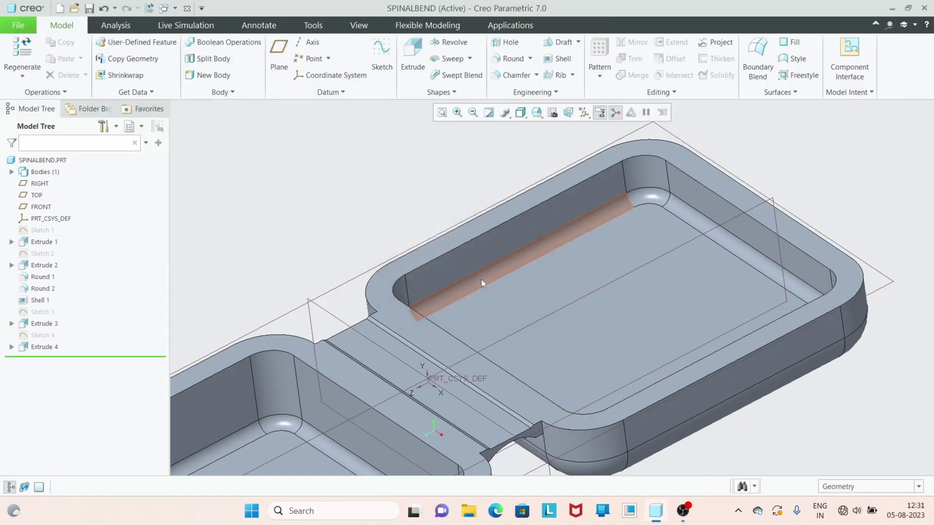
pyautogui.click(470, 58)
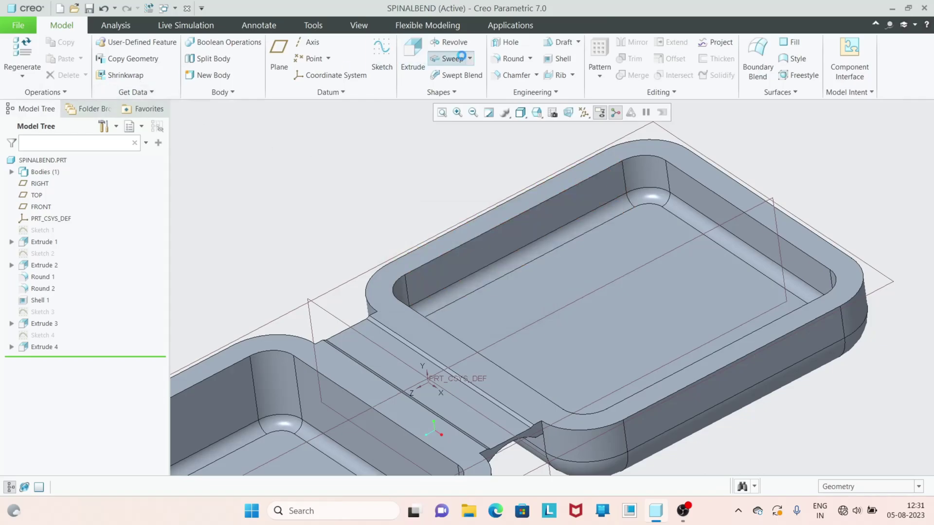
pyautogui.click(721, 200)
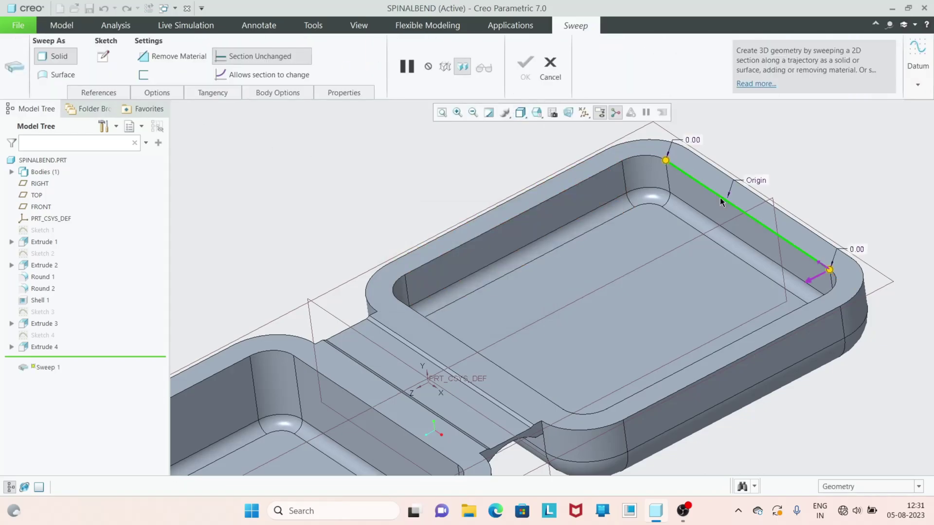
pyautogui.click(644, 157)
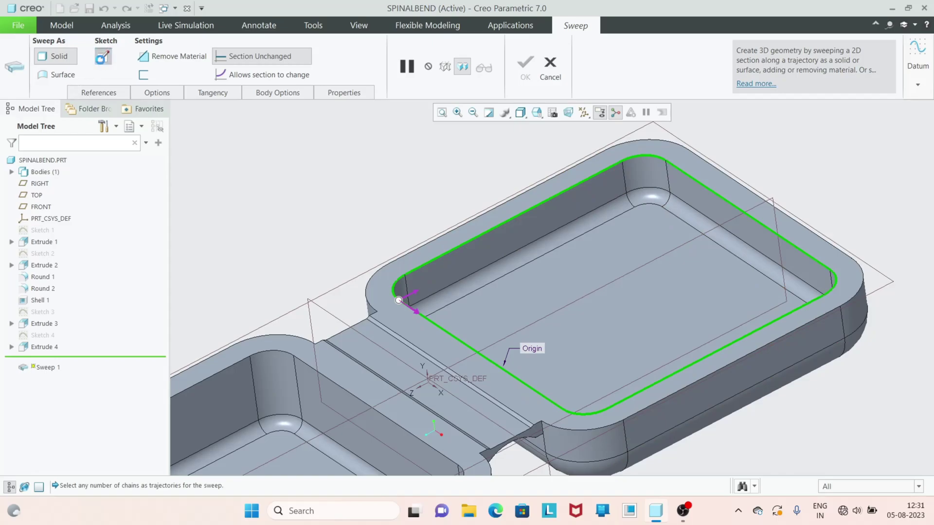
# - Open the sweep's section sketch and draw a square from the trajectory's start point, extending down into the shallower tray's wall
pyautogui.click(102, 58)
pyautogui.click(588, 116)
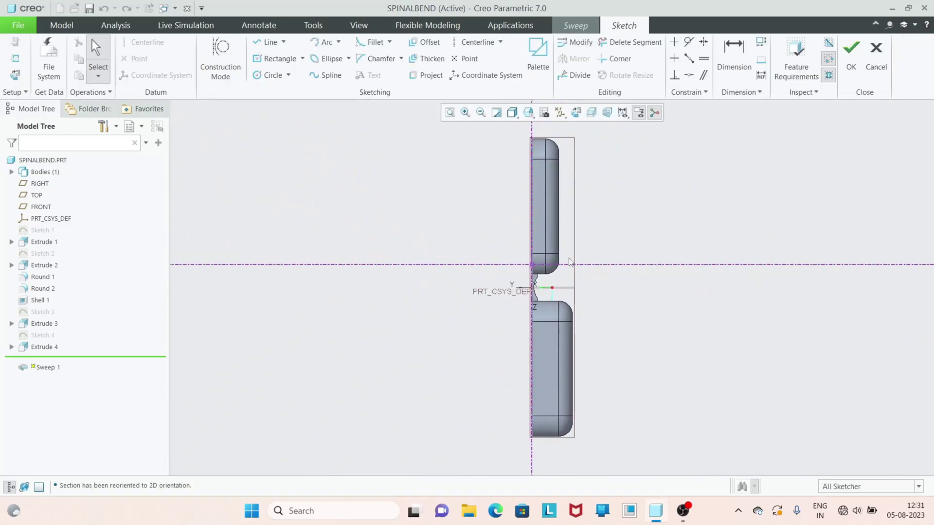
pyautogui.scroll(-3, 532, 265)
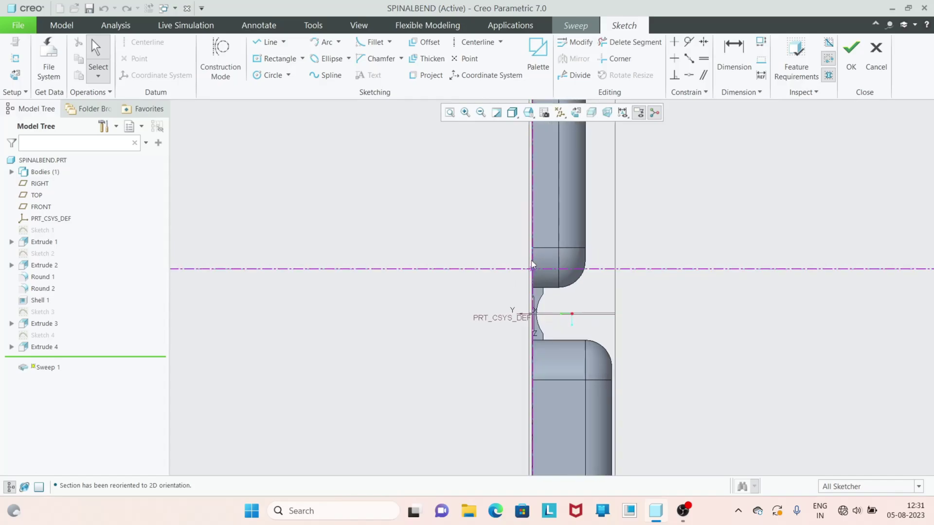
pyautogui.moveTo(543, 263); pyautogui.dragTo(558, 274, button='middle')
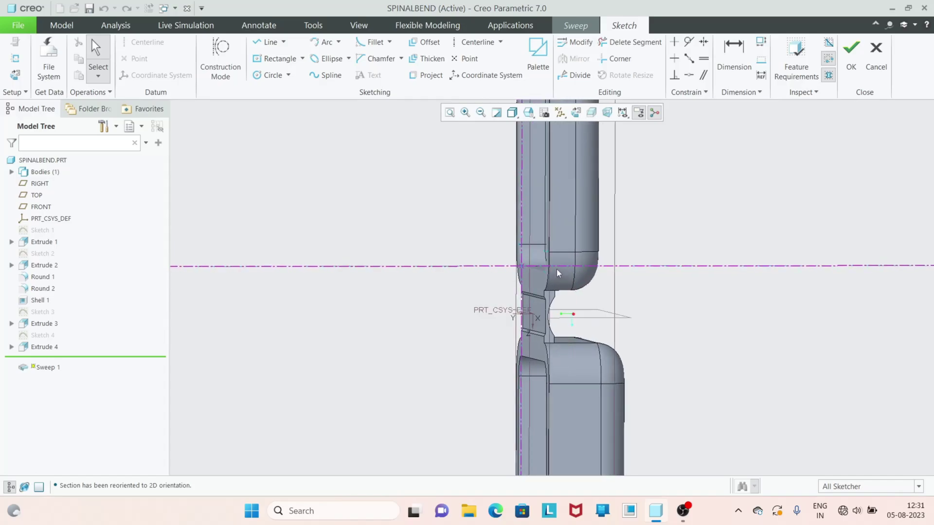
pyautogui.click(559, 113)
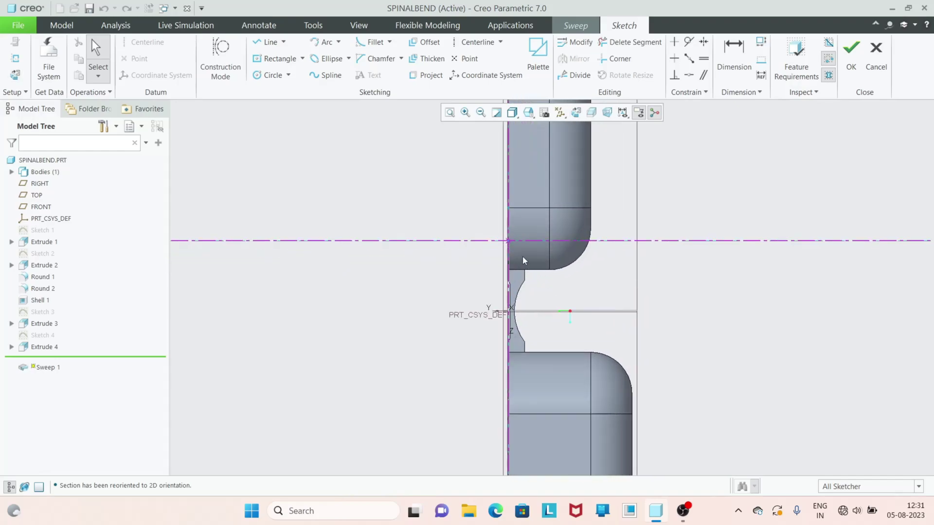
pyautogui.click(302, 58)
pyautogui.click(300, 74)
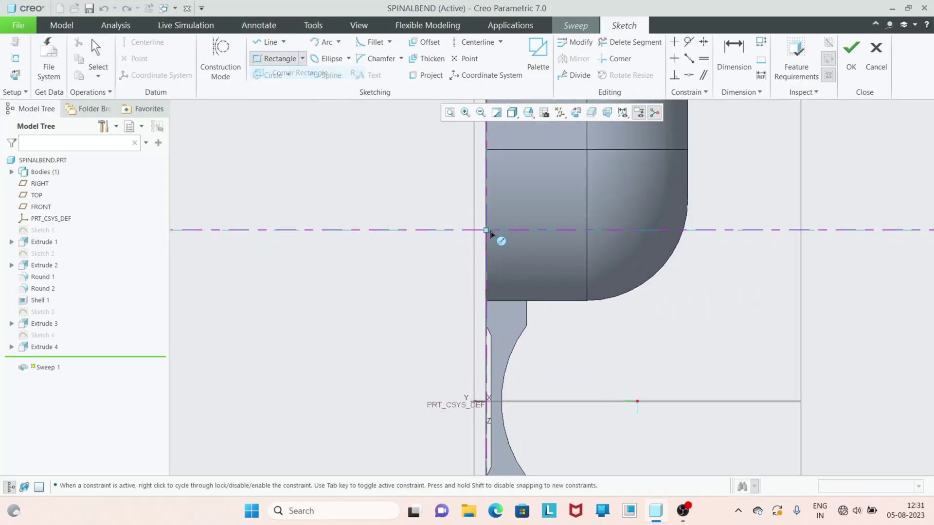
pyautogui.click(487, 229)
pyautogui.click(525, 268)
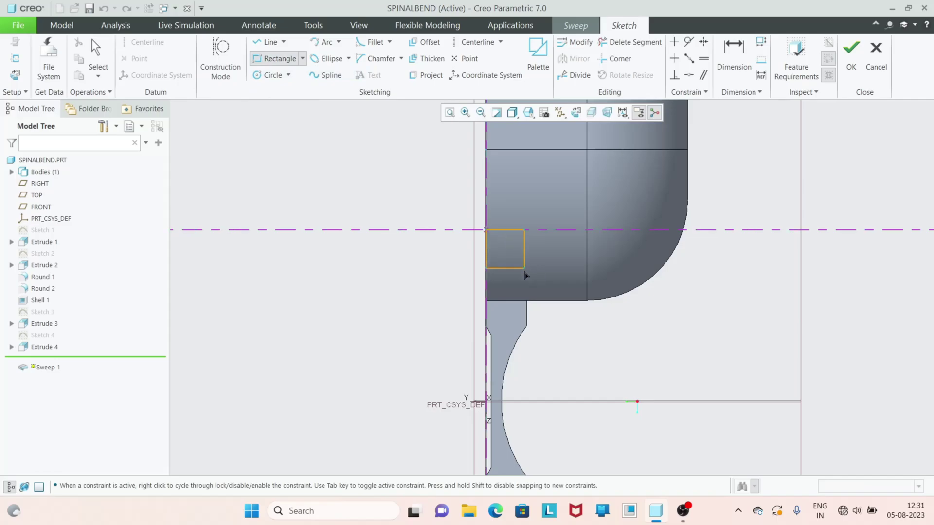
pyautogui.middleClick(518, 267)
# - Set the square section's side to 3.5 mm and finish the section sketch
pyautogui.scroll(3, 506, 260)
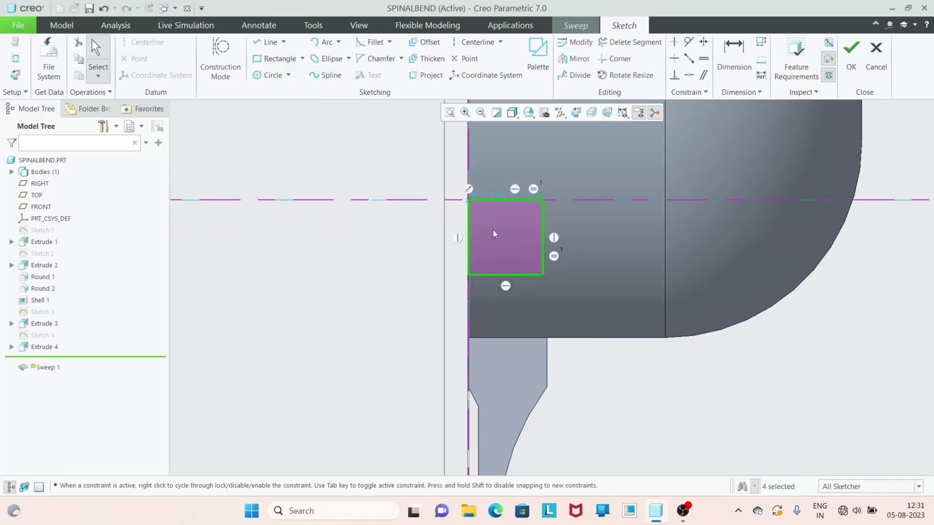
pyautogui.doubleClick(500, 195)
pyautogui.write('3')
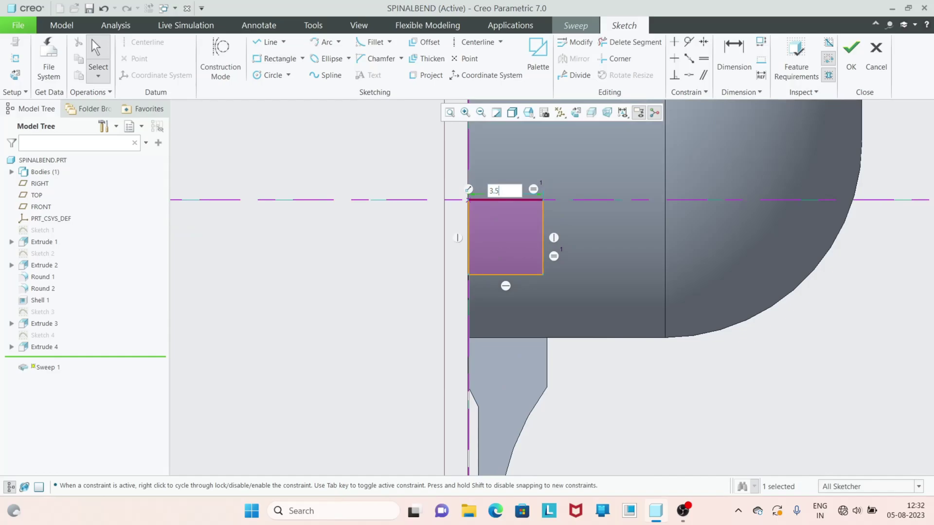
pyautogui.write('.5')
pyautogui.press('Return')
pyautogui.click(851, 54)
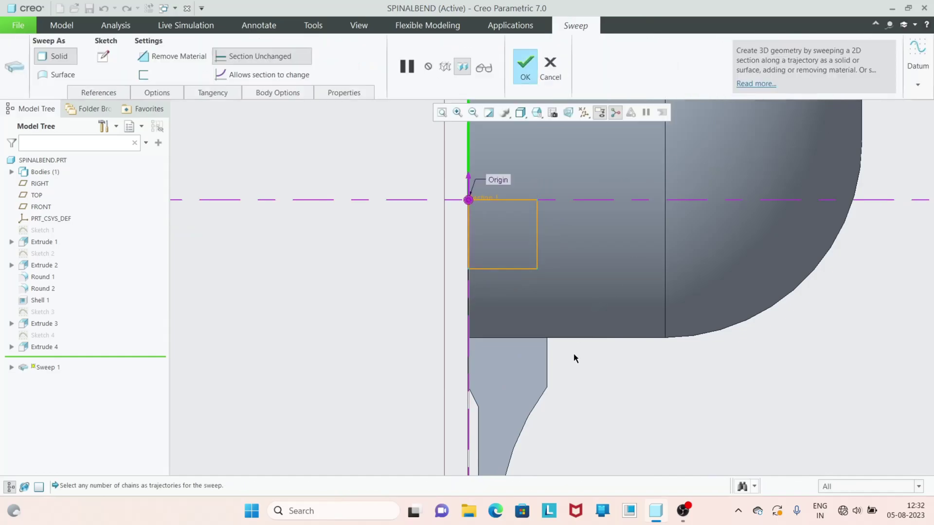
# - Make the sweep remove material along the shallower tray's inner rim and complete the feature
pyautogui.scroll(-4, 490, 367)
pyautogui.moveTo(486, 370); pyautogui.dragTo(449, 391, button='middle')
pyautogui.scroll(-2, 450, 391)
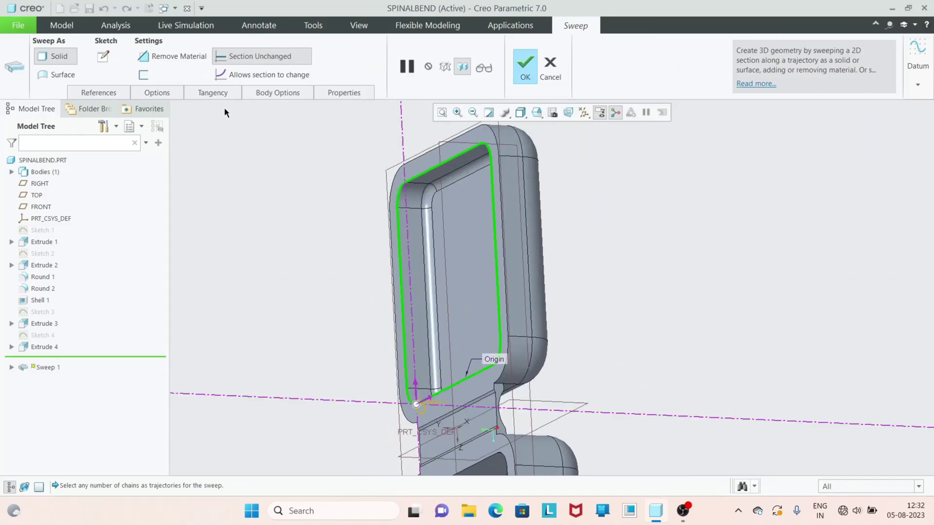
pyautogui.click(170, 65)
pyautogui.moveTo(473, 265); pyautogui.dragTo(479, 195, button='middle')
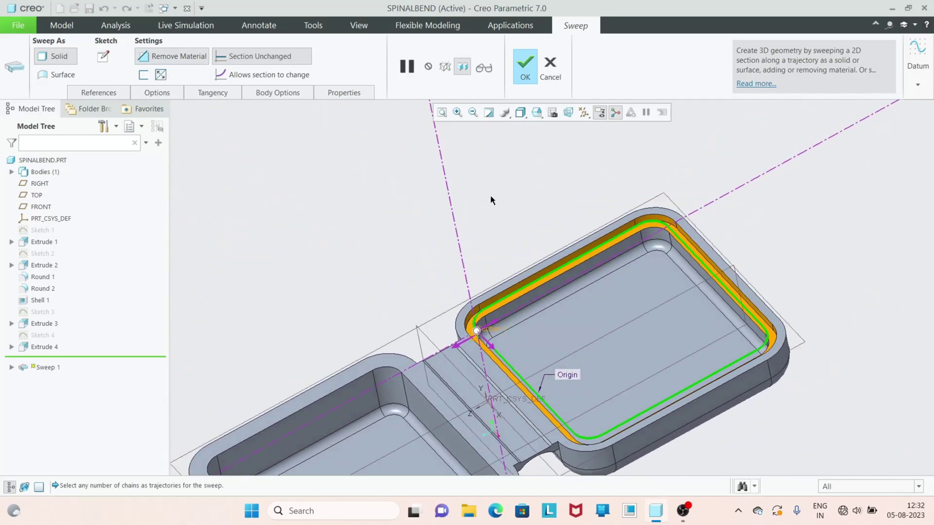
pyautogui.scroll(-3, 507, 293)
pyautogui.scroll(1, 504, 123)
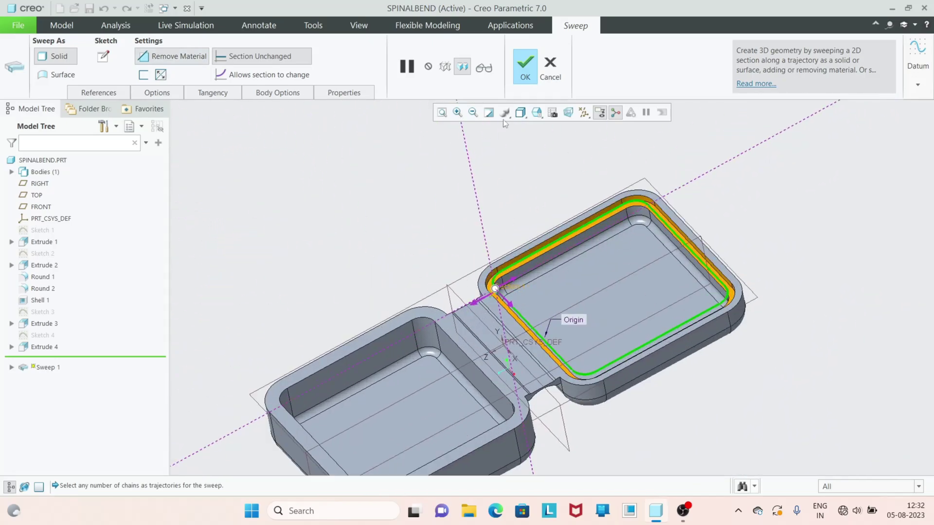
pyautogui.click(525, 67)
# - Hide all datum axes, points, coordinate systems and planes in the model view
pyautogui.scroll(-3, 643, 267)
pyautogui.scroll(2, 561, 335)
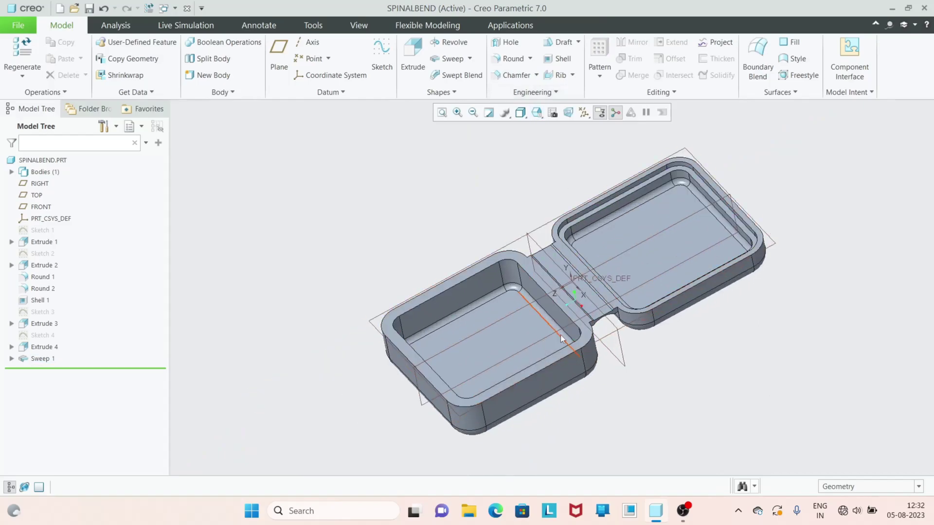
pyautogui.click(584, 112)
pyautogui.click(583, 128)
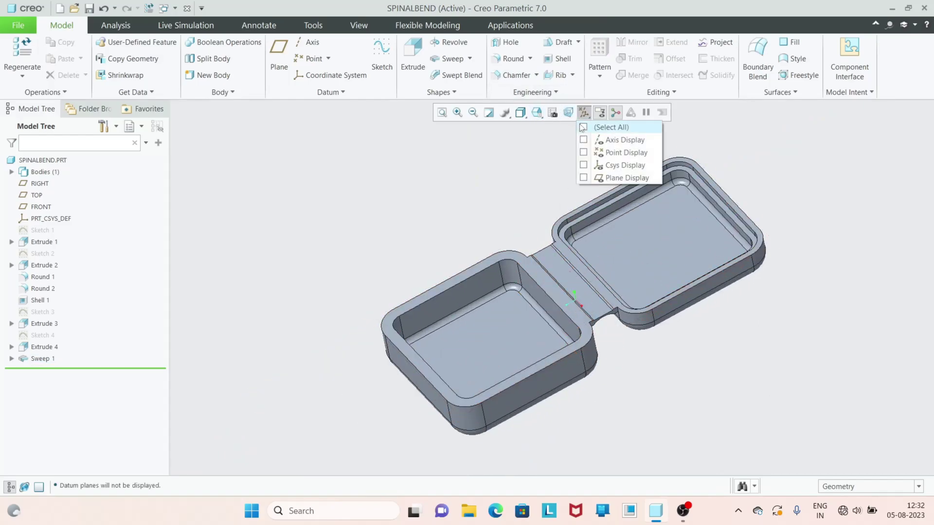
pyautogui.click(584, 112)
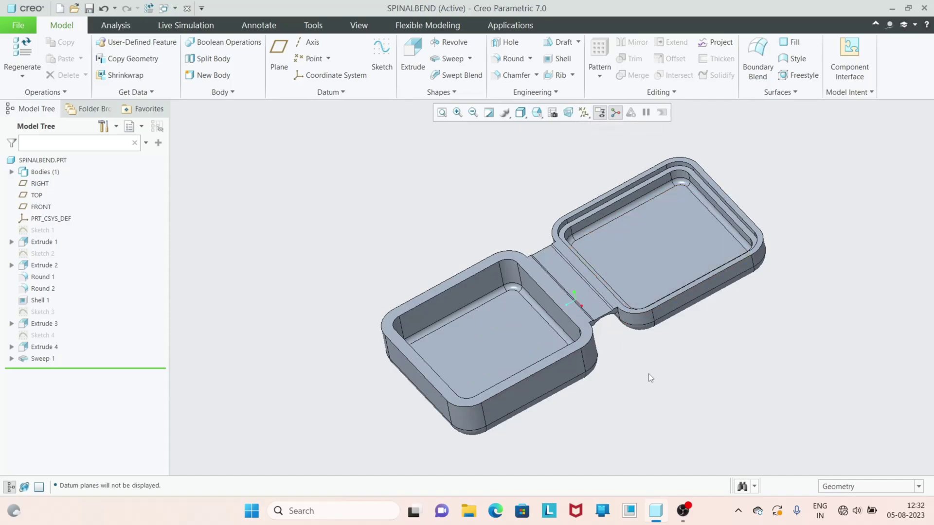
# - Start a second solid sweep with the deeper tray's complete inner top-rim loop as its trajectory
pyautogui.moveTo(649, 373)
pyautogui.mouseDown(button='middle')
pyautogui.moveTo(649, 360)
pyautogui.moveTo(650, 372)
pyautogui.mouseUp(button='middle')
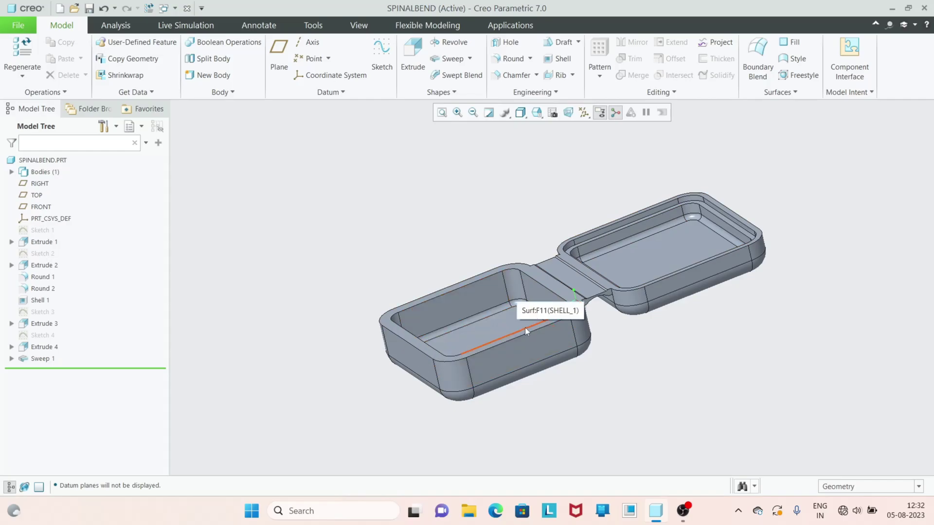
pyautogui.moveTo(524, 328)
pyautogui.mouseDown(button='middle')
pyautogui.moveTo(519, 346)
pyautogui.moveTo(523, 332)
pyautogui.mouseUp(button='middle')
pyautogui.scroll(4, 521, 328)
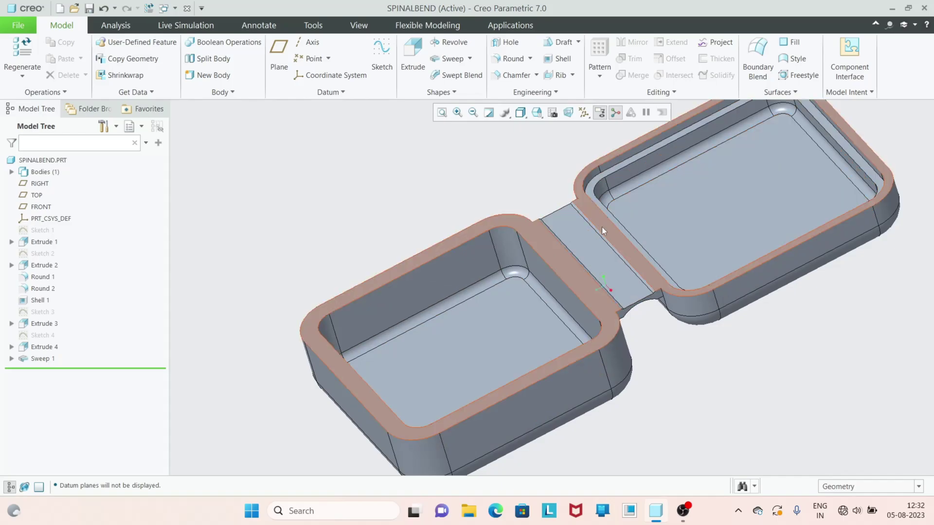
pyautogui.click(448, 59)
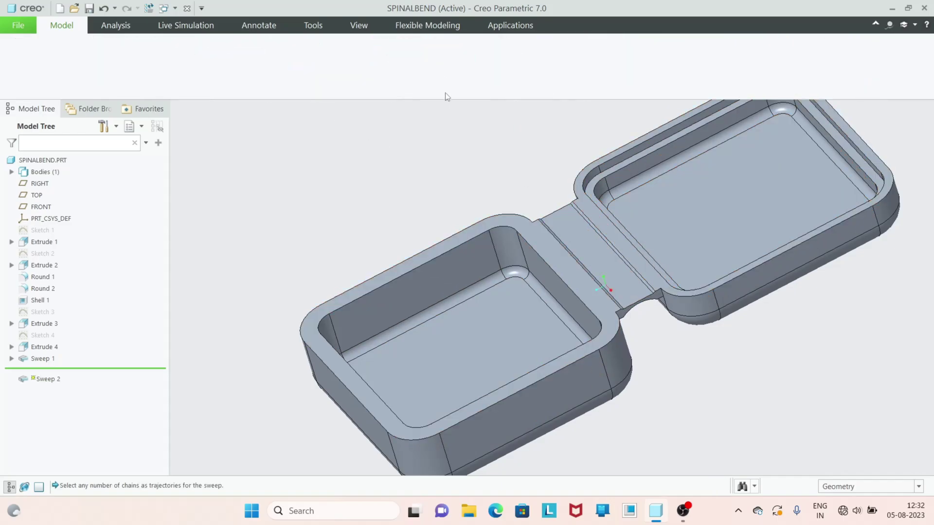
pyautogui.click(548, 264)
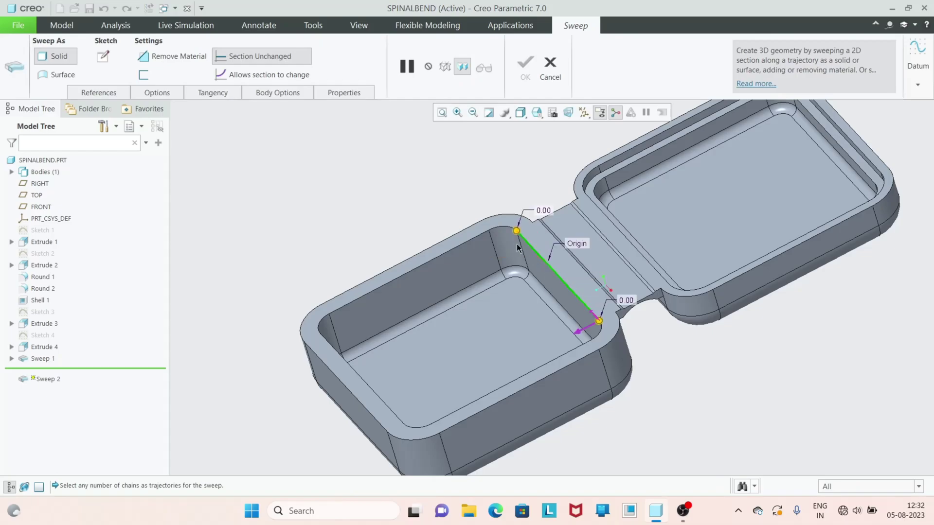
pyautogui.keyDown('shift'); pyautogui.click(491, 228); pyautogui.keyUp('shift')
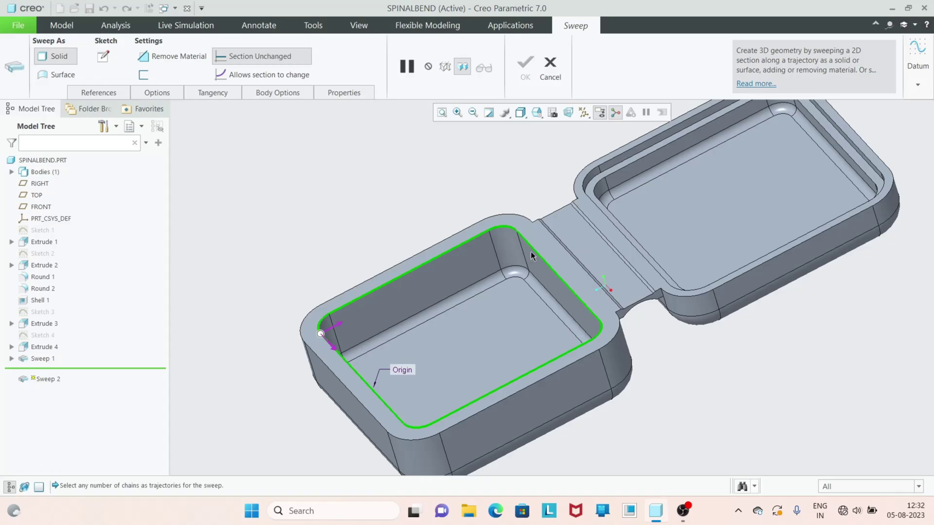
# - Open the section sketch and draw a square of about 3.85 mm from the trajectory's start point, outside the deeper tray above its rim
pyautogui.click(104, 57)
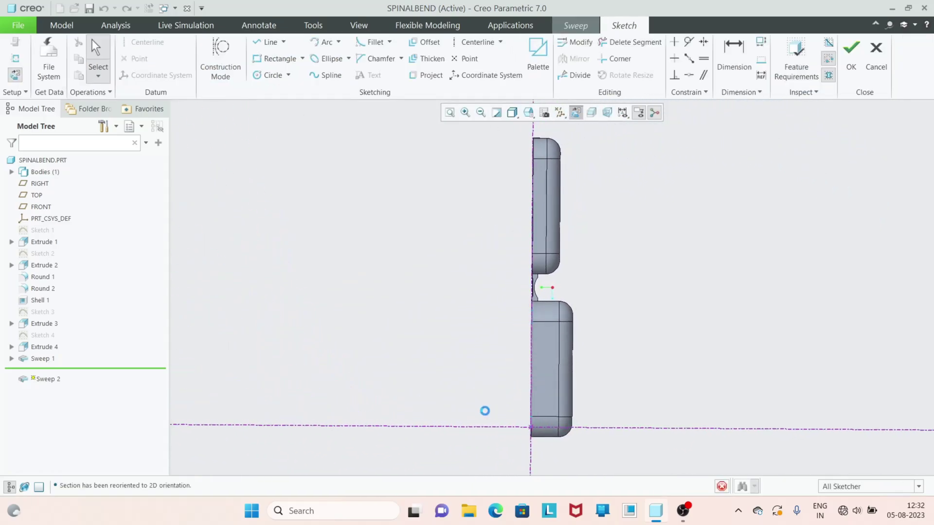
pyautogui.scroll(4, 502, 360)
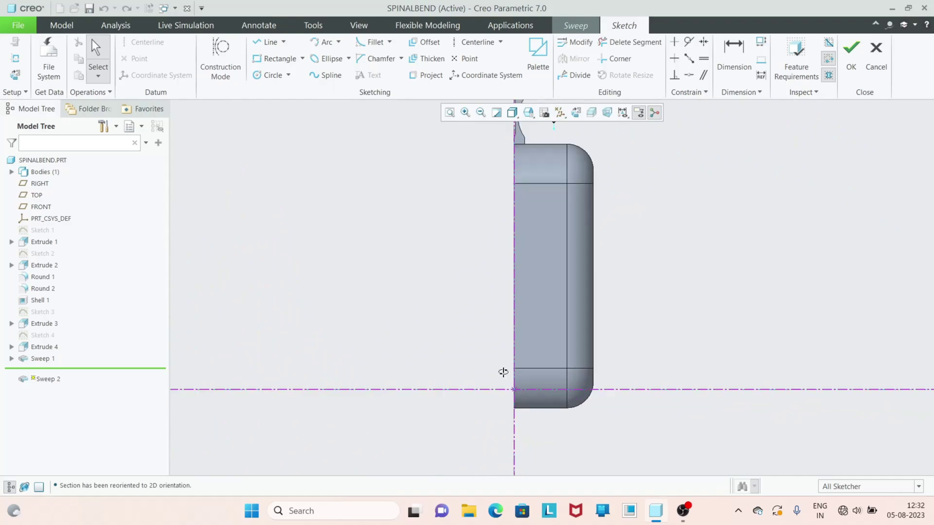
pyautogui.moveTo(503, 372); pyautogui.dragTo(489, 370, button='middle')
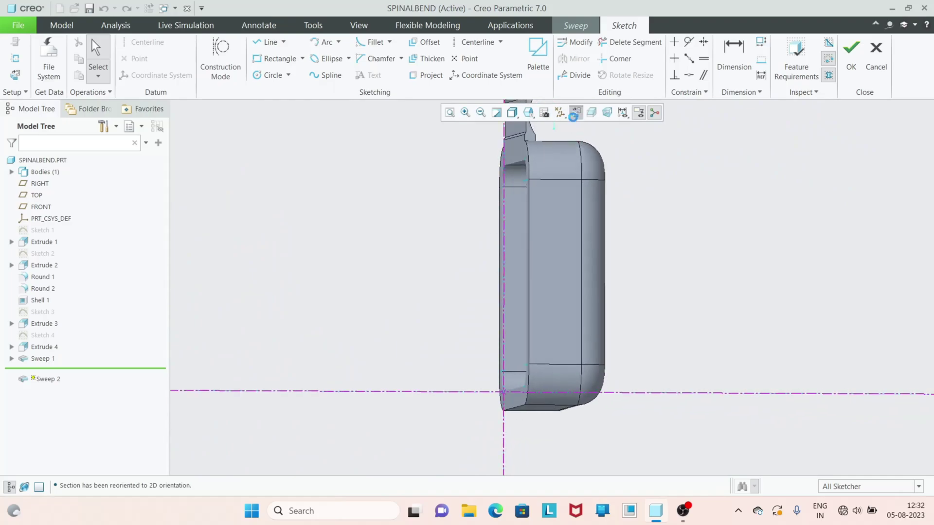
pyautogui.click(576, 113)
pyautogui.scroll(4, 518, 387)
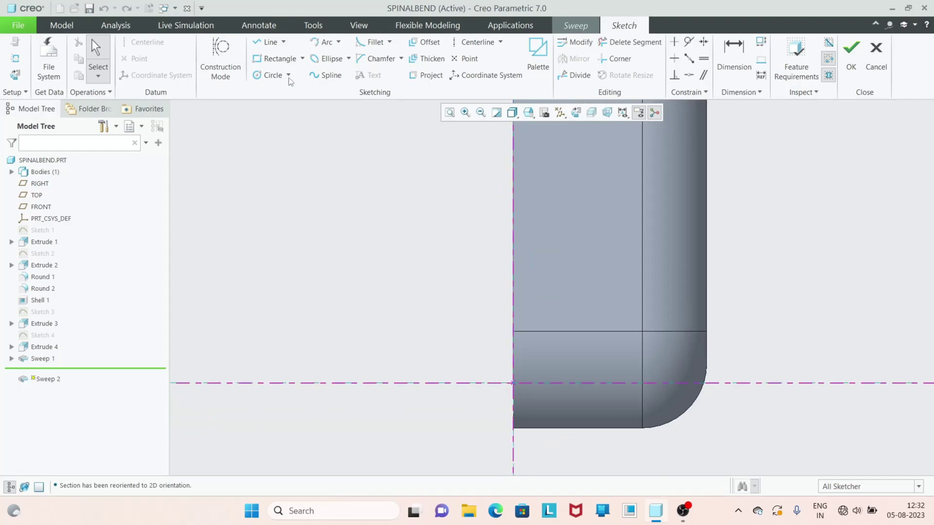
pyautogui.click(285, 60)
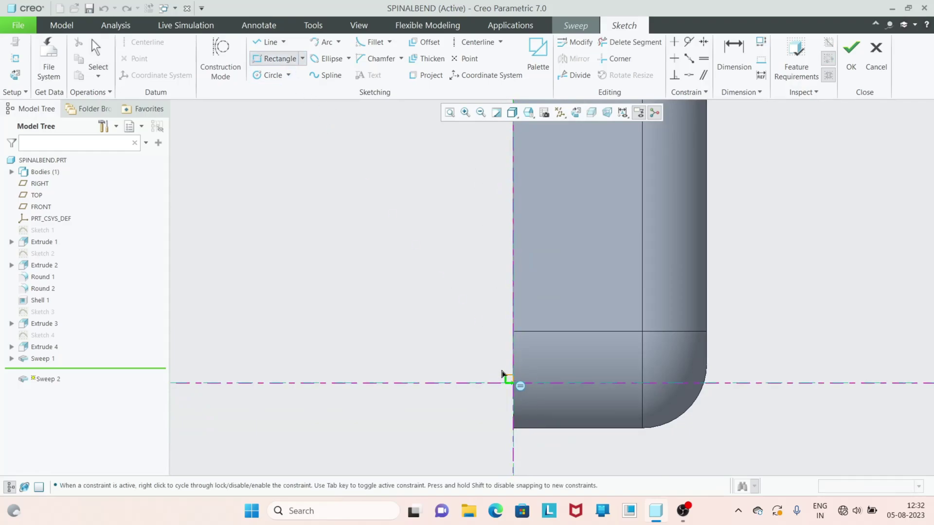
pyautogui.click(488, 358)
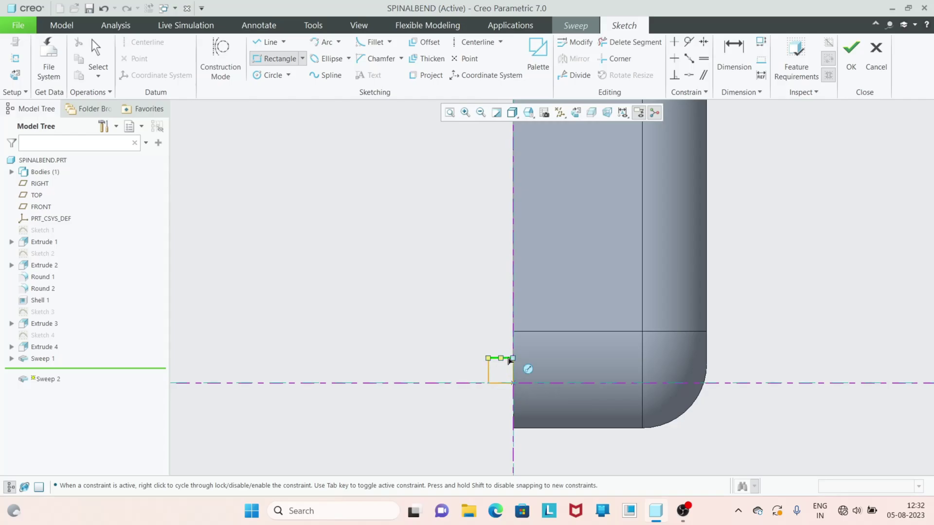
pyautogui.middleClick(509, 360)
# - Set the square section's side to 3.5 mm and complete the sweep as a raised lip around the deeper tray's inner rim
pyautogui.scroll(2, 506, 374)
pyautogui.doubleClick(504, 404)
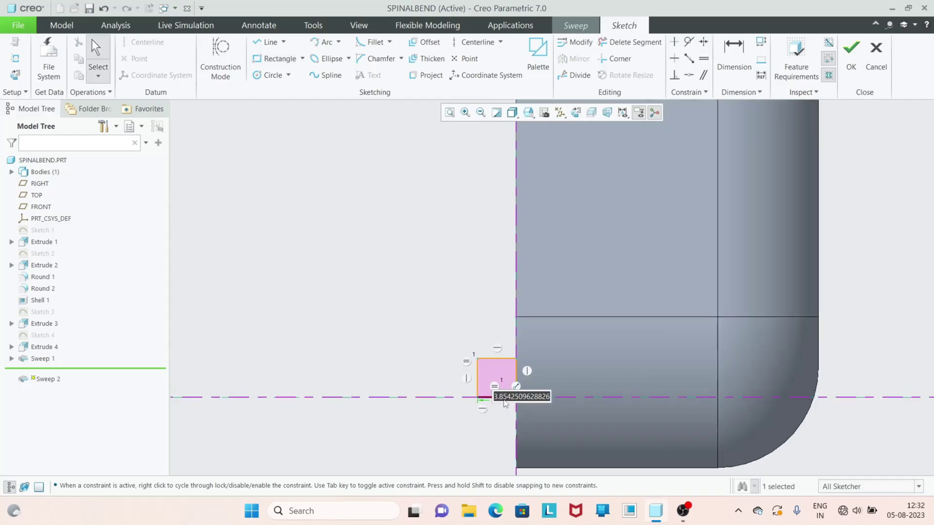
pyautogui.write('3.5')
pyautogui.press('Return')
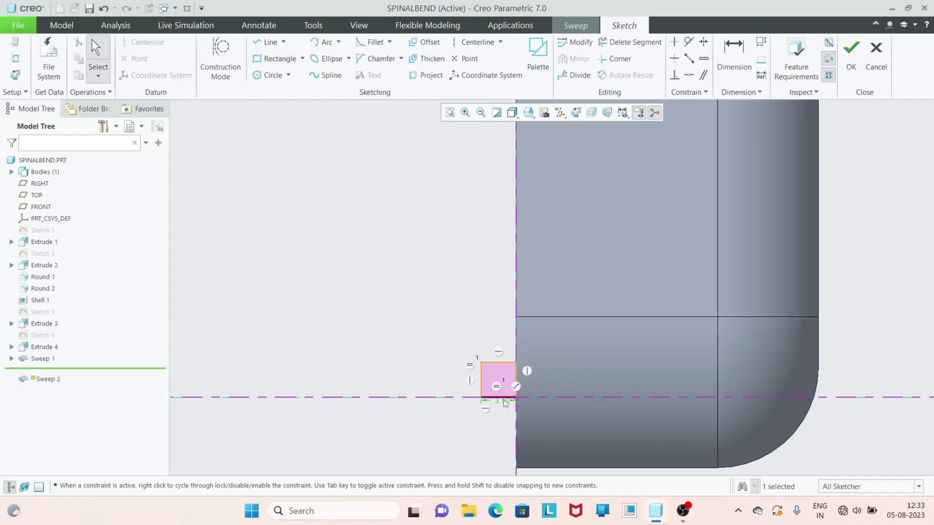
pyautogui.click(851, 53)
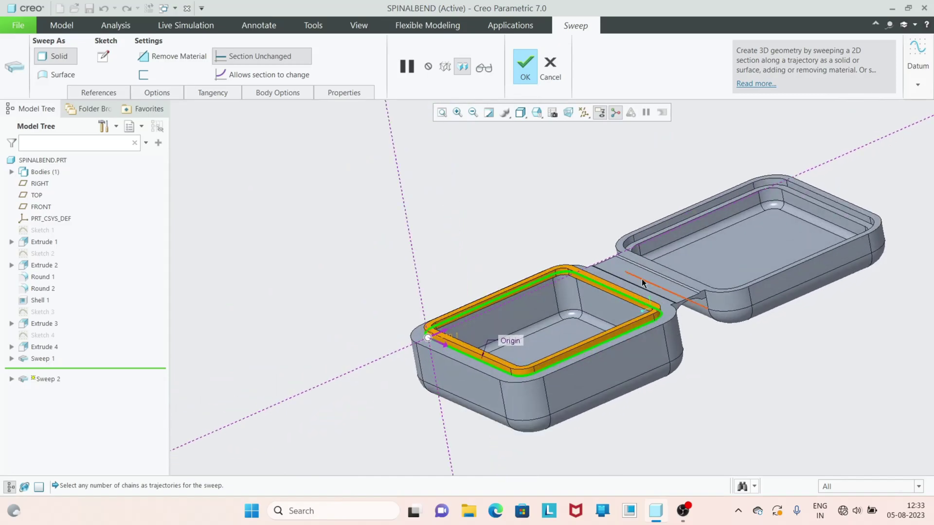
pyautogui.click(528, 74)
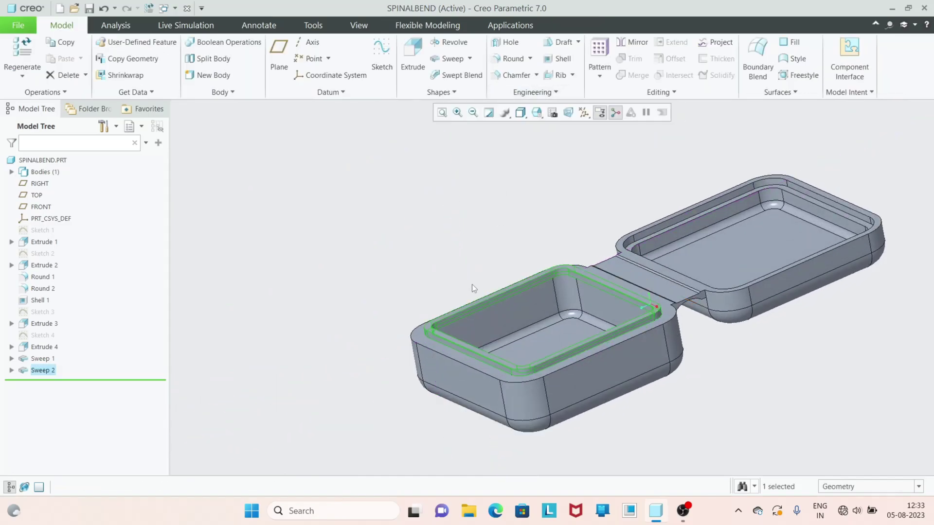
pyautogui.moveTo(443, 268); pyautogui.dragTo(453, 297, button='middle')
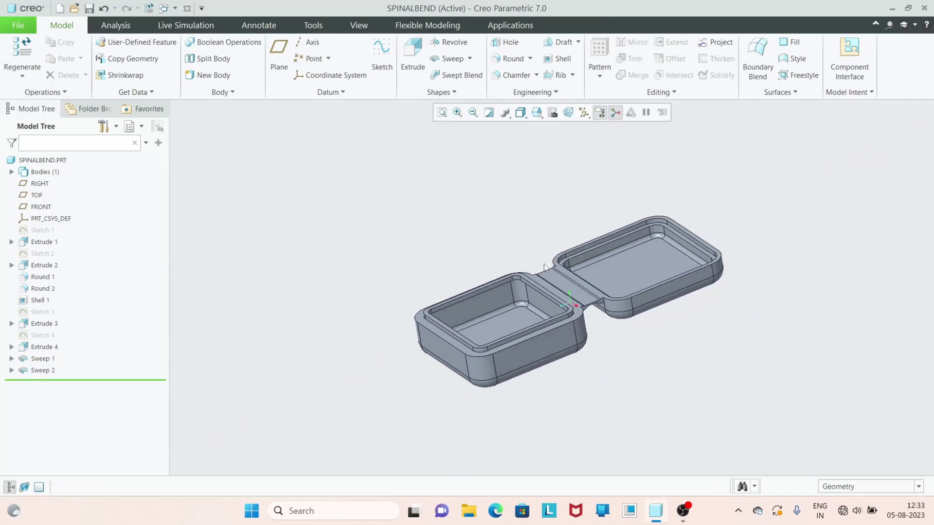
pyautogui.moveTo(515, 290)
pyautogui.mouseDown(button='middle')
pyautogui.moveTo(543, 271)
pyautogui.moveTo(490, 240)
pyautogui.moveTo(475, 246)
pyautogui.moveTo(485, 247)
pyautogui.mouseUp(button='middle')
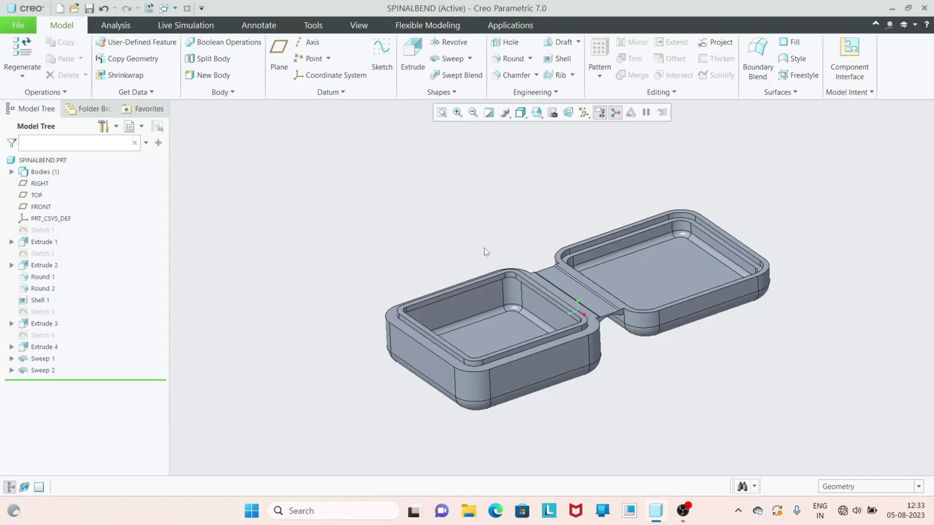
pyautogui.moveTo(616, 358)
pyautogui.mouseDown(button='middle')
pyautogui.moveTo(631, 381)
pyautogui.moveTo(617, 396)
pyautogui.moveTo(608, 375)
pyautogui.mouseUp(button='middle')
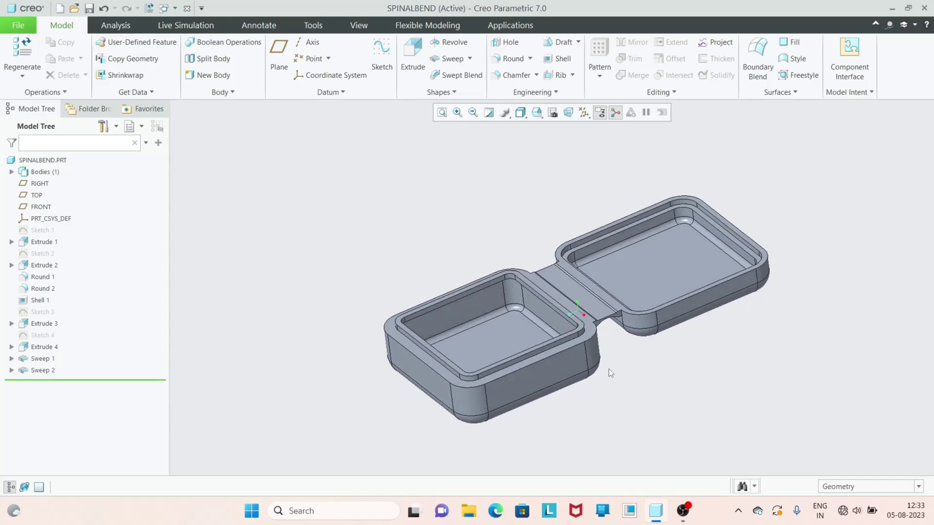
pyautogui.scroll(2, 545, 257)
pyautogui.moveTo(438, 250)
pyautogui.mouseDown(button='middle')
pyautogui.moveTo(436, 240)
pyautogui.moveTo(482, 269)
pyautogui.moveTo(437, 267)
pyautogui.mouseUp(button='middle')
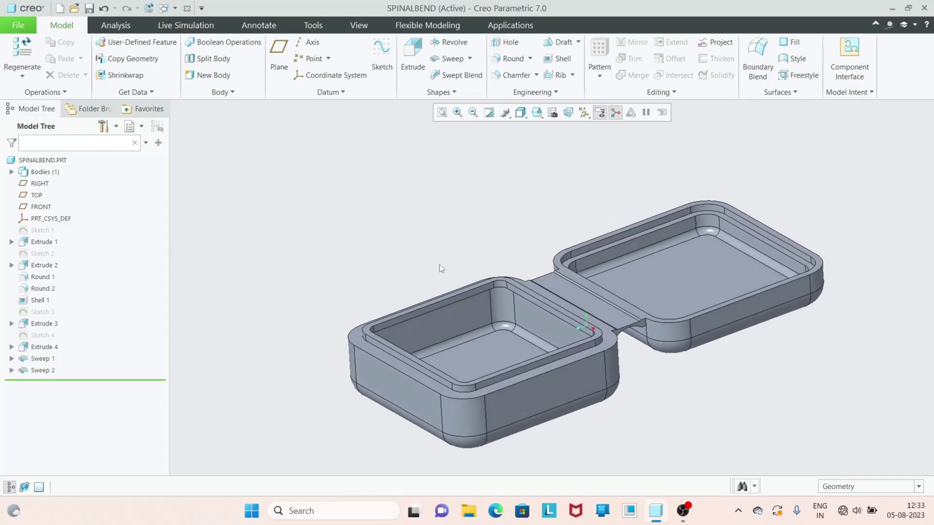
# - Show only the datum planes in the model view, keeping axes, points and coordinate systems hidden
pyautogui.click(583, 113)
pyautogui.click(587, 127)
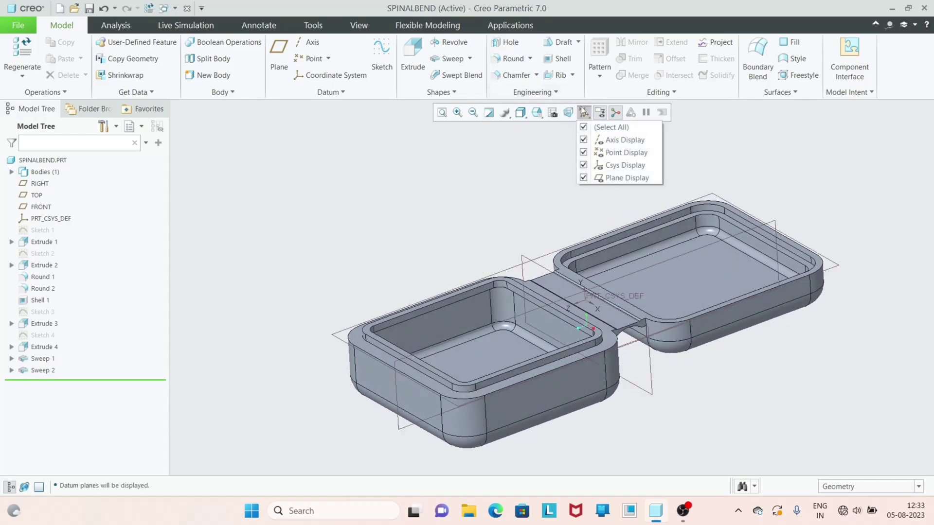
pyautogui.click(584, 127)
pyautogui.click(583, 112)
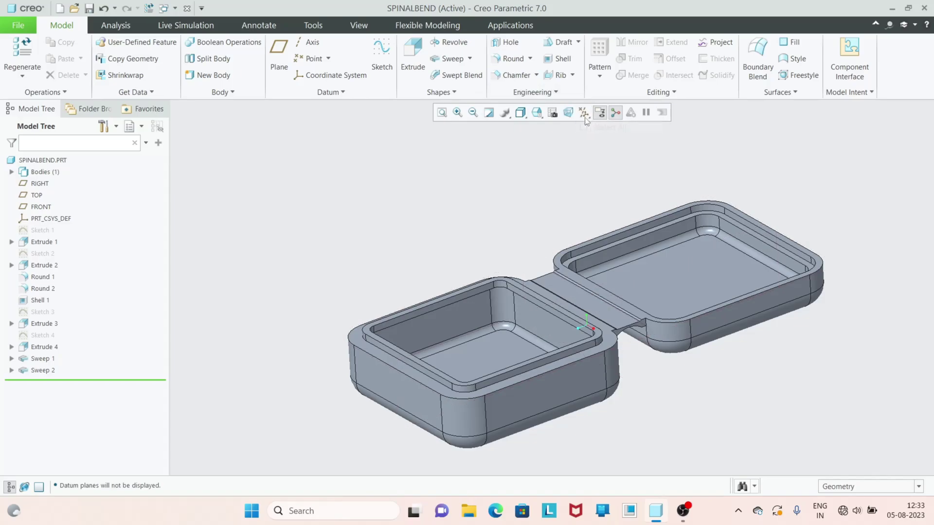
pyautogui.click(583, 113)
pyautogui.click(584, 178)
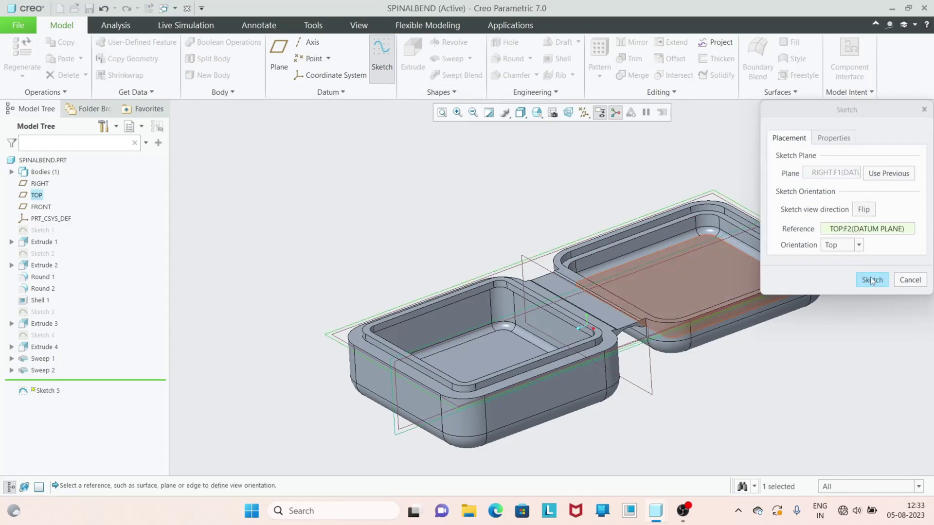
# - Open a sketch on the RIGHT plane with TOP as the top-facing reference, and add the deeper tray's outer end face as a sketch reference
pyautogui.click(872, 280)
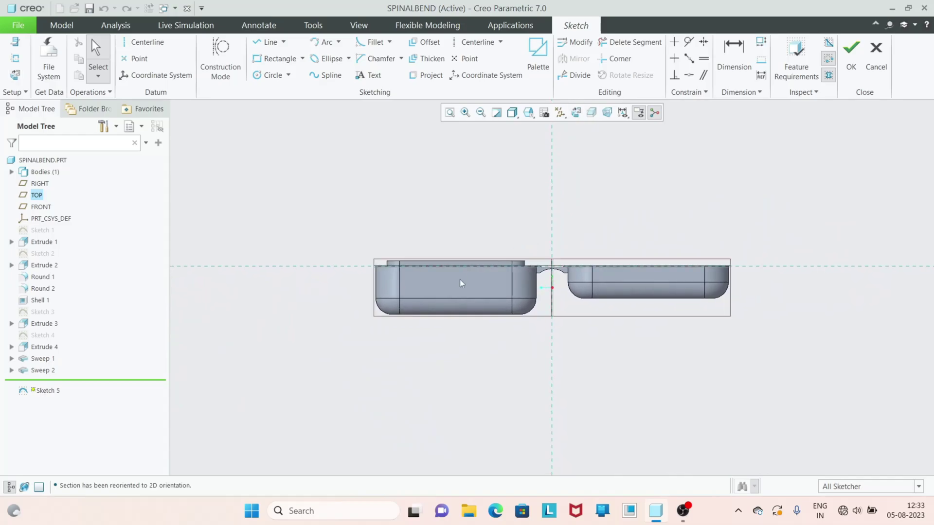
pyautogui.scroll(-4, 460, 279)
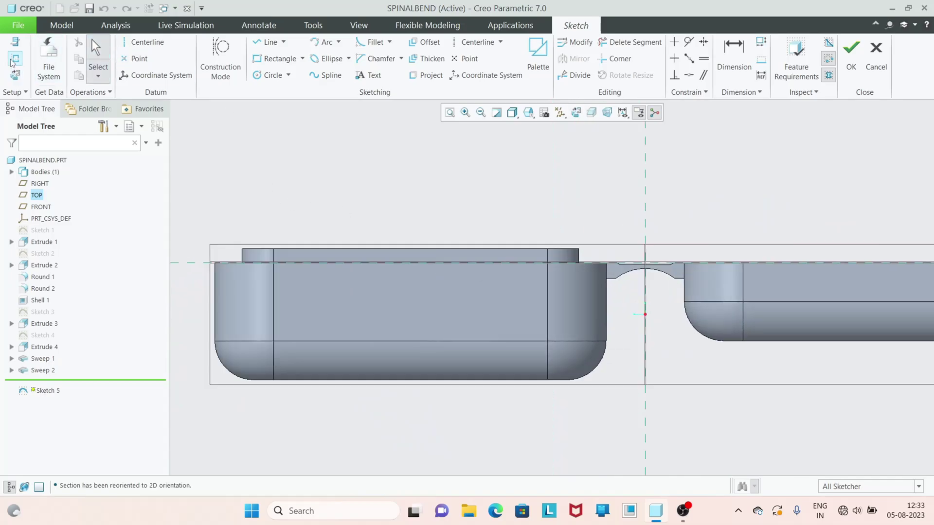
pyautogui.click(13, 60)
pyautogui.click(213, 286)
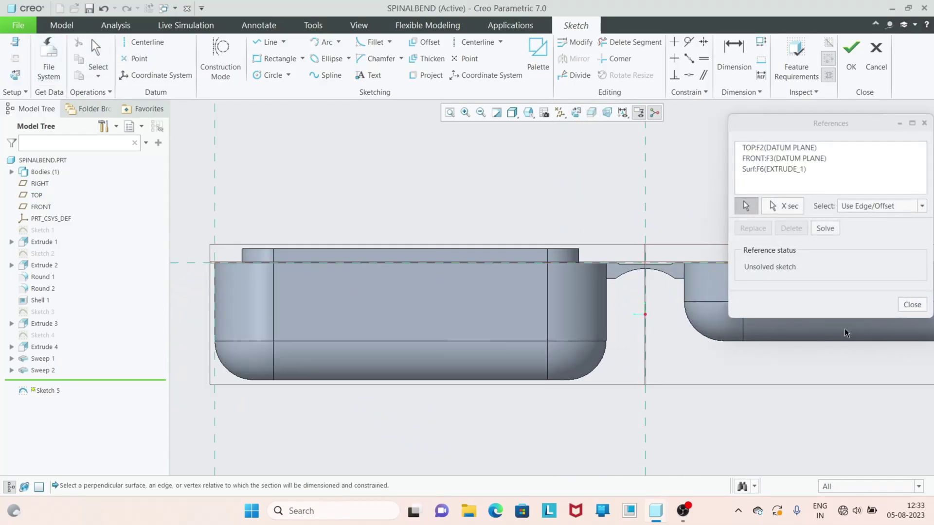
pyautogui.click(912, 305)
# - Draw a circle about 3.23 mm in diameter over the bend strip, centred on the TOP reference about 3.12 mm from the vertical reference toward the deeper tray
pyautogui.scroll(-6, 751, 285)
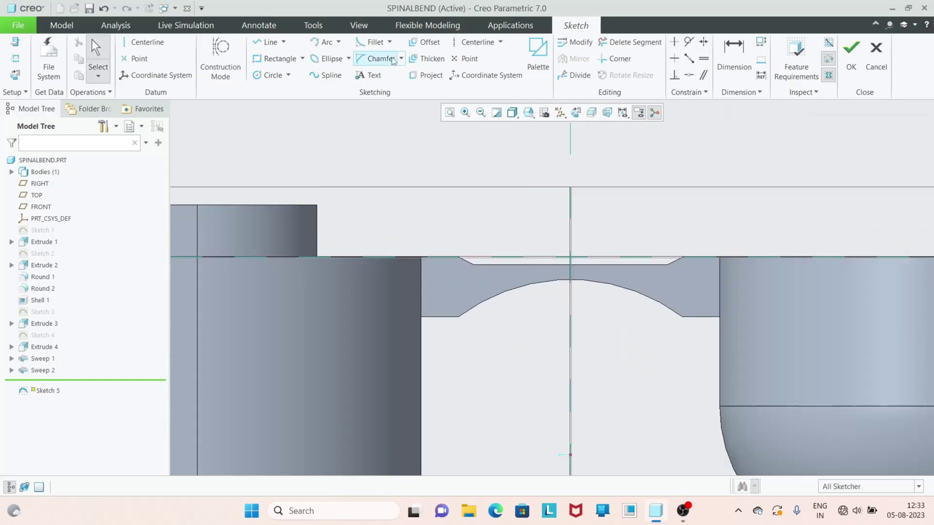
pyautogui.click(288, 76)
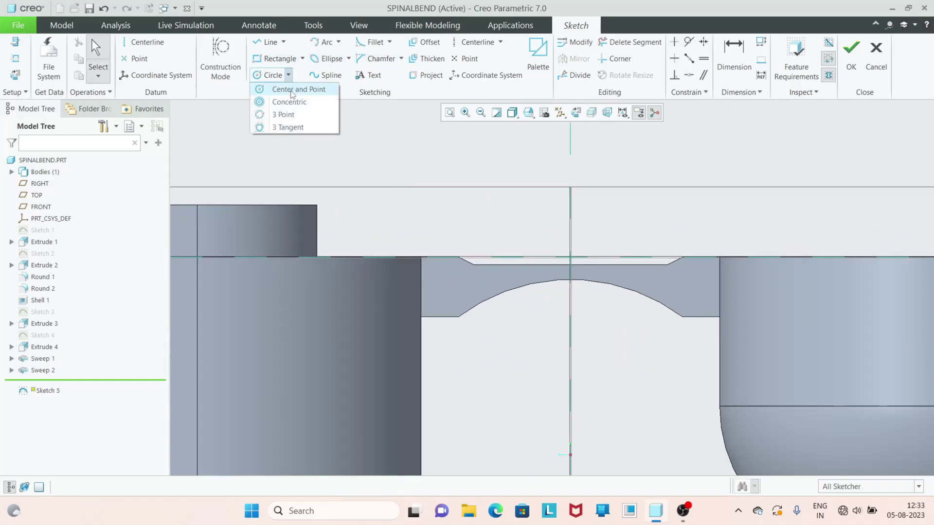
pyautogui.click(284, 94)
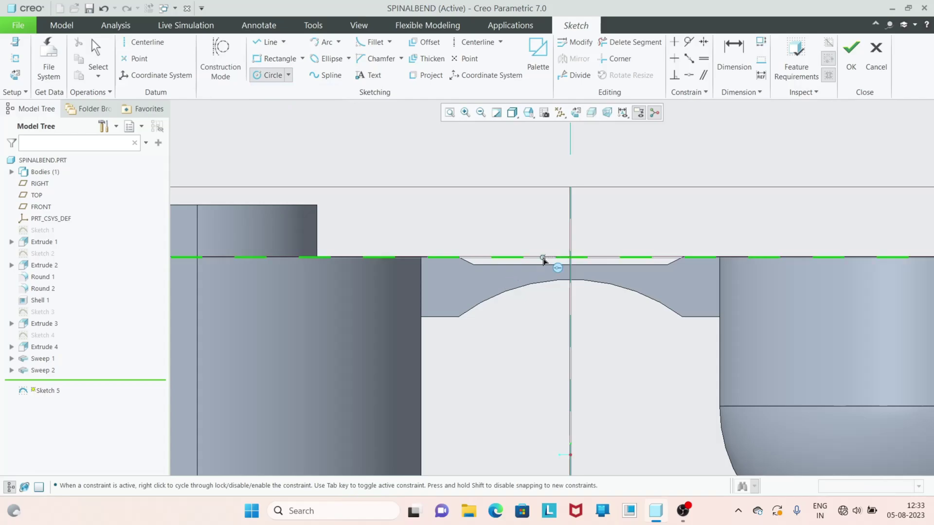
pyautogui.click(524, 256)
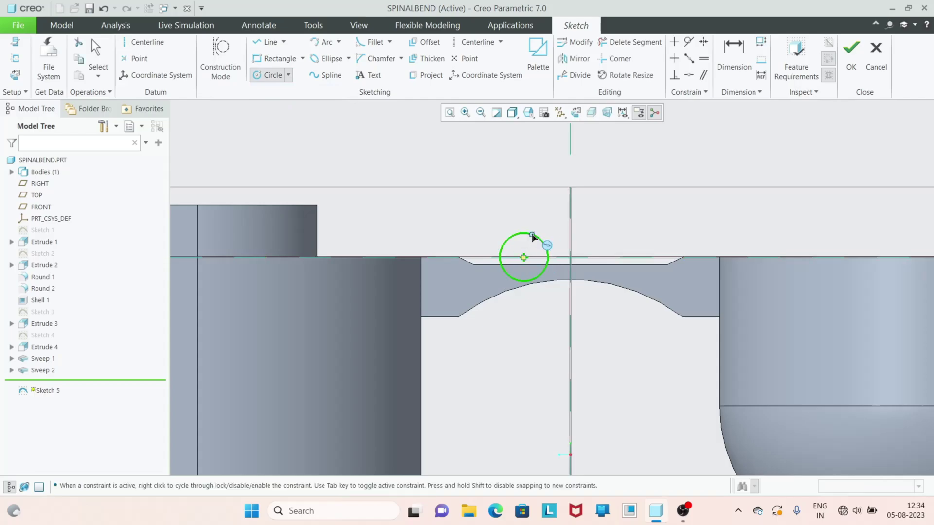
pyautogui.click(532, 237)
pyautogui.middleClick(533, 237)
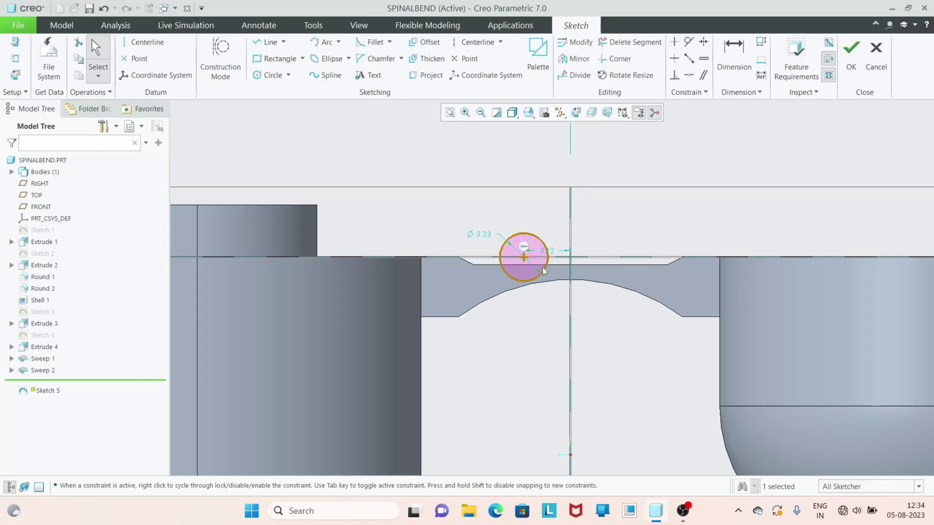
# - Set the circle's diameter to 2 mm and its centre distance from the vertical reference to 2 mm
pyautogui.scroll(-2, 493, 236)
pyautogui.doubleClick(487, 234)
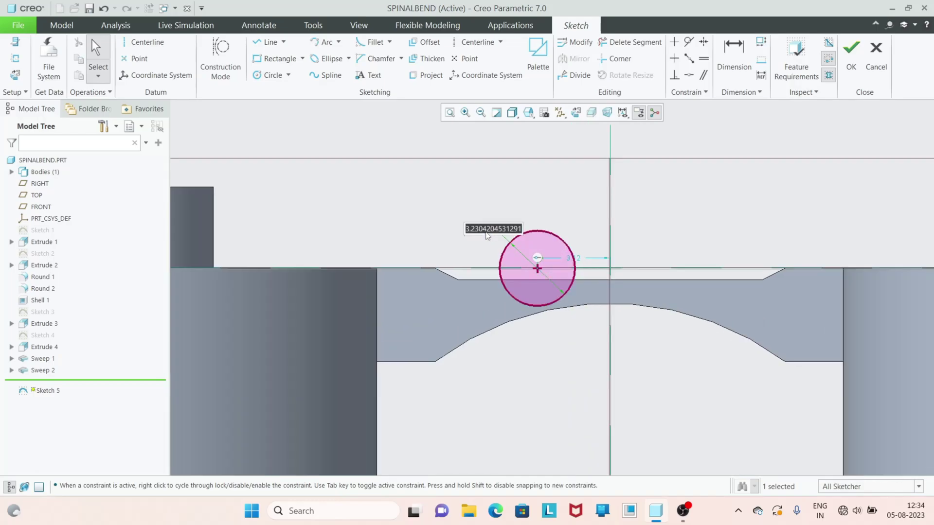
pyautogui.write('2')
pyautogui.press('Return')
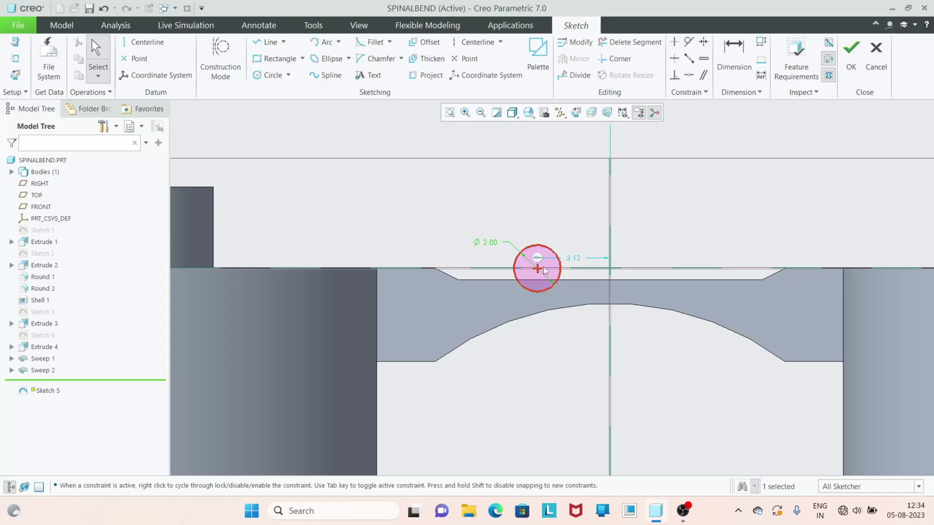
pyautogui.scroll(-2, 576, 253)
pyautogui.doubleClick(579, 248)
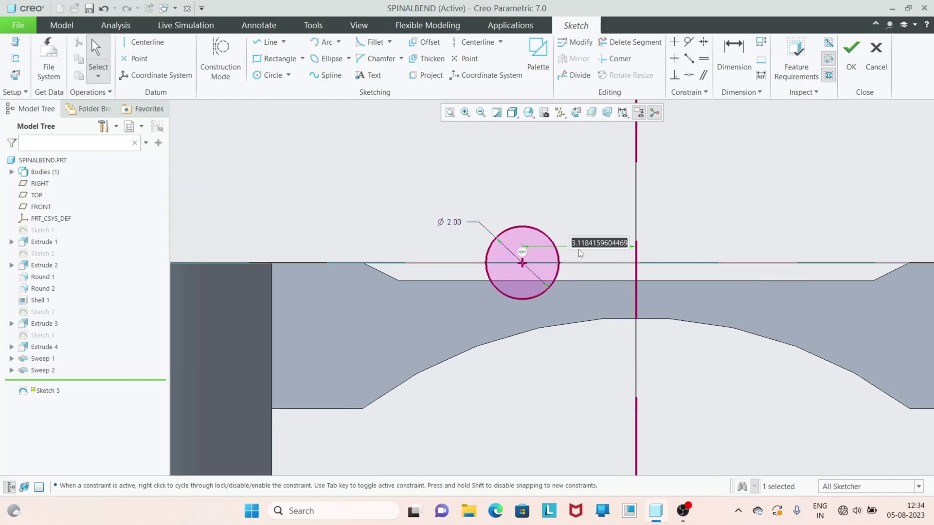
pyautogui.write('2')
pyautogui.press('Return')
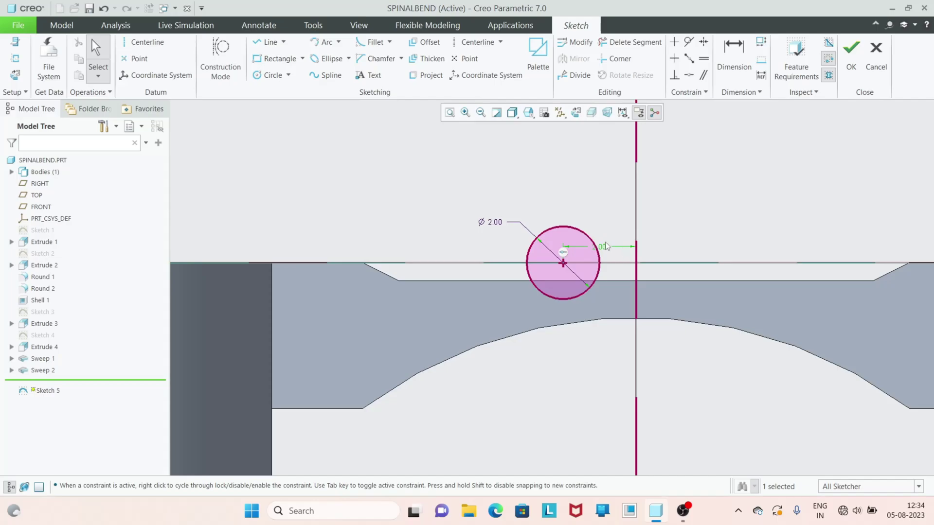
# - Draw a horizontal line from the circle's lowest point to the reference at the deeper tray's outer end face
pyautogui.scroll(-3, 670, 308)
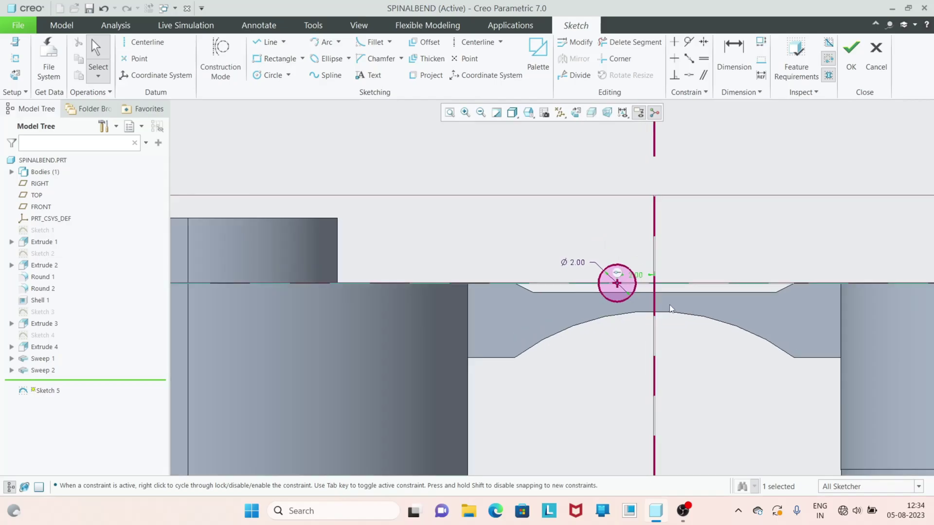
pyautogui.click(270, 41)
pyautogui.scroll(-2, 722, 266)
pyautogui.scroll(2, 633, 302)
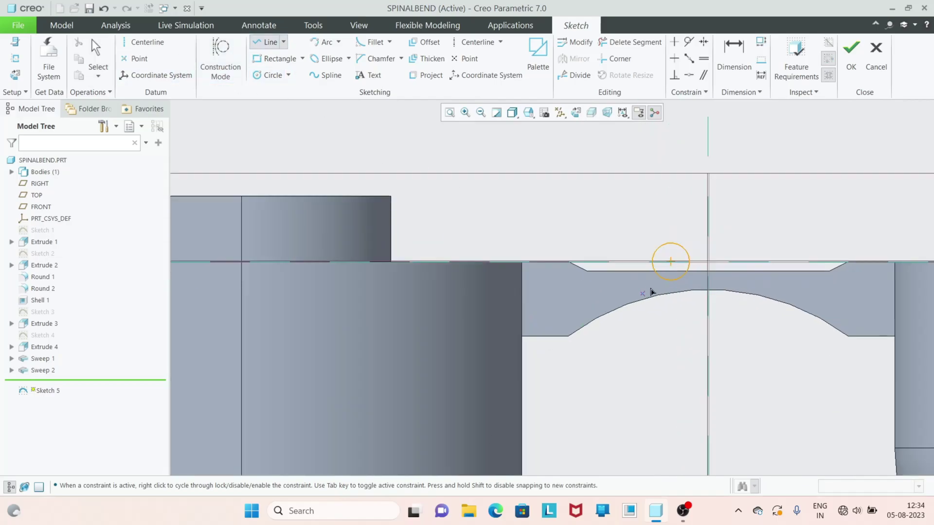
pyautogui.click(669, 283)
pyautogui.scroll(-3, 671, 281)
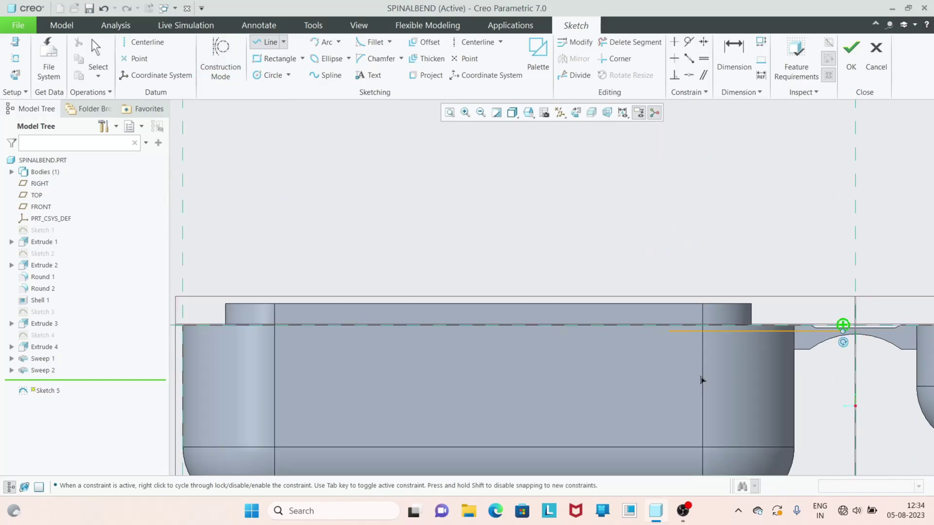
pyautogui.scroll(-2, 703, 378)
pyautogui.scroll(5, 498, 378)
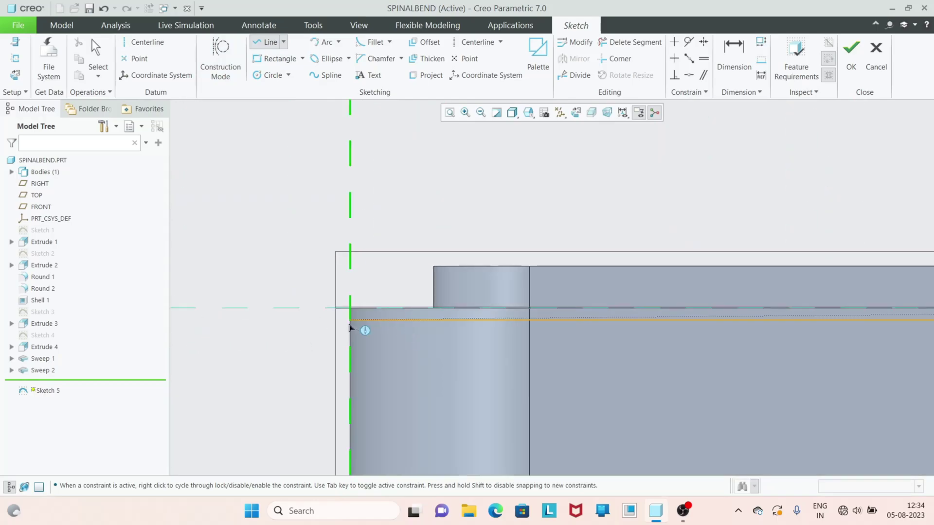
pyautogui.click(349, 325)
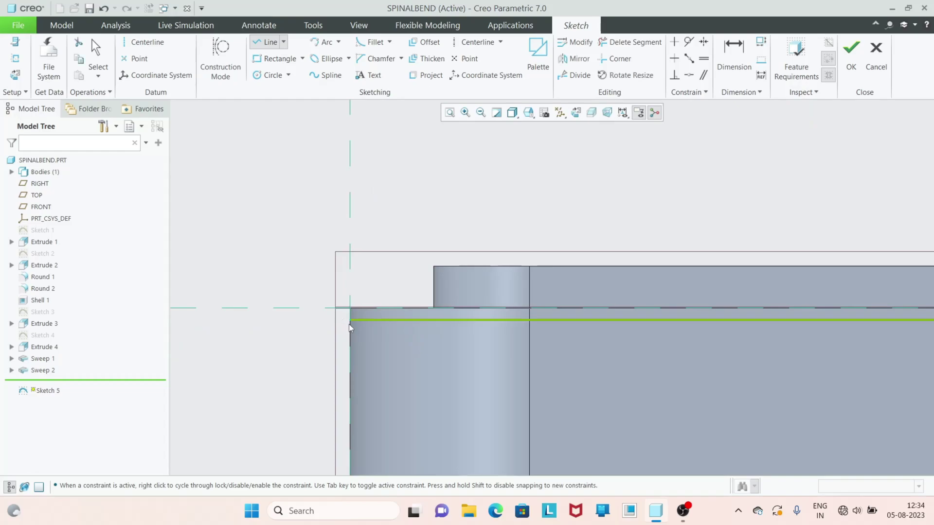
# - Draw a second horizontal line from the circle's highest point to the same outer end reference
pyautogui.scroll(-3, 349, 327)
pyautogui.scroll(3, 793, 313)
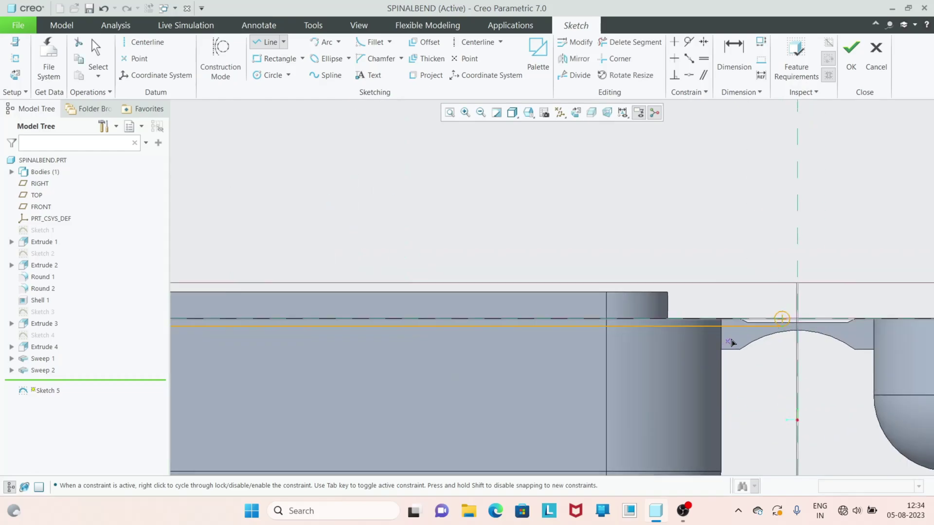
pyautogui.click(793, 314)
pyautogui.scroll(-3, 859, 365)
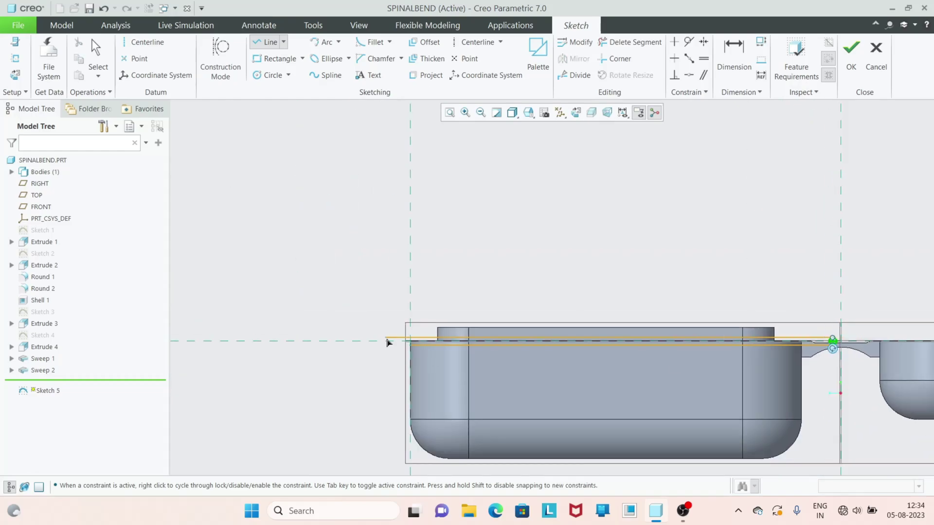
pyautogui.scroll(4, 434, 342)
pyautogui.click(426, 339)
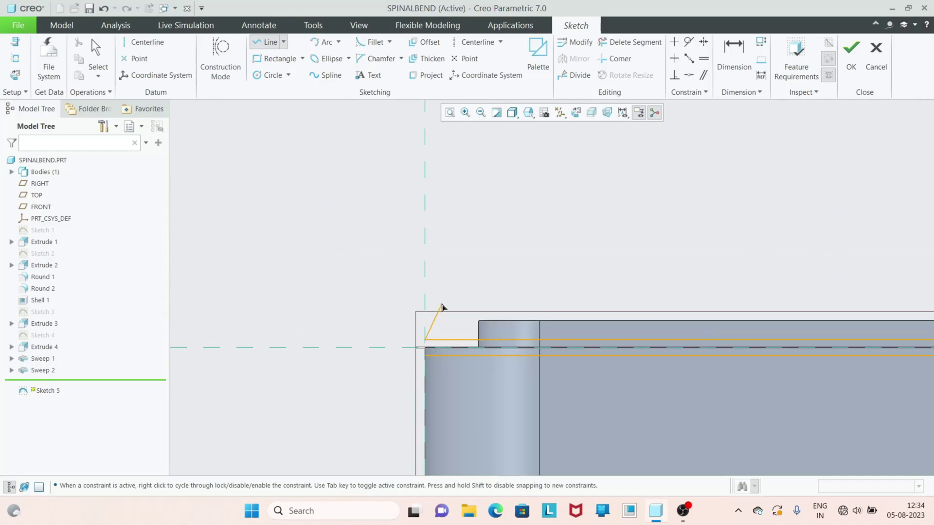
pyautogui.middleClick(442, 307)
pyautogui.middleClick(441, 308)
pyautogui.scroll(-3, 341, 321)
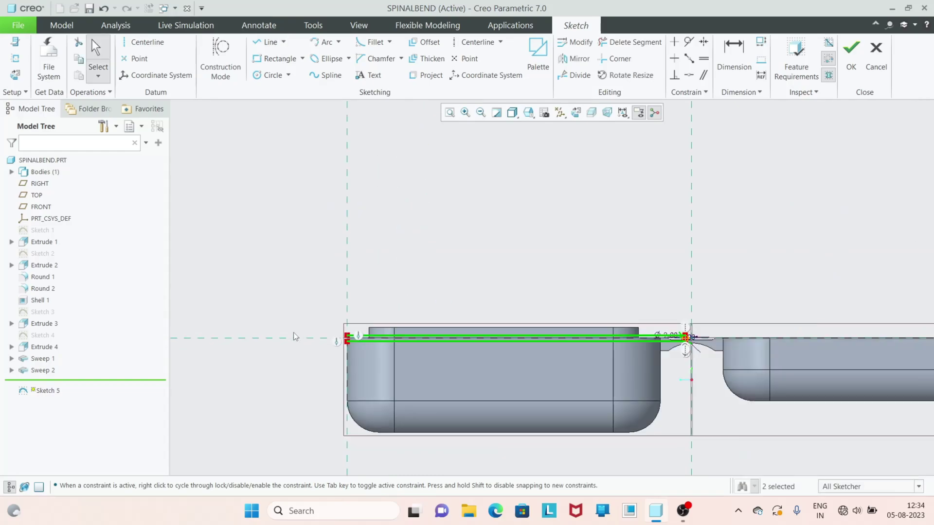
# - Trim away the half of the circle between the two lines, leaving a rounded end beside the bend strip's centre
pyautogui.scroll(6, 681, 370)
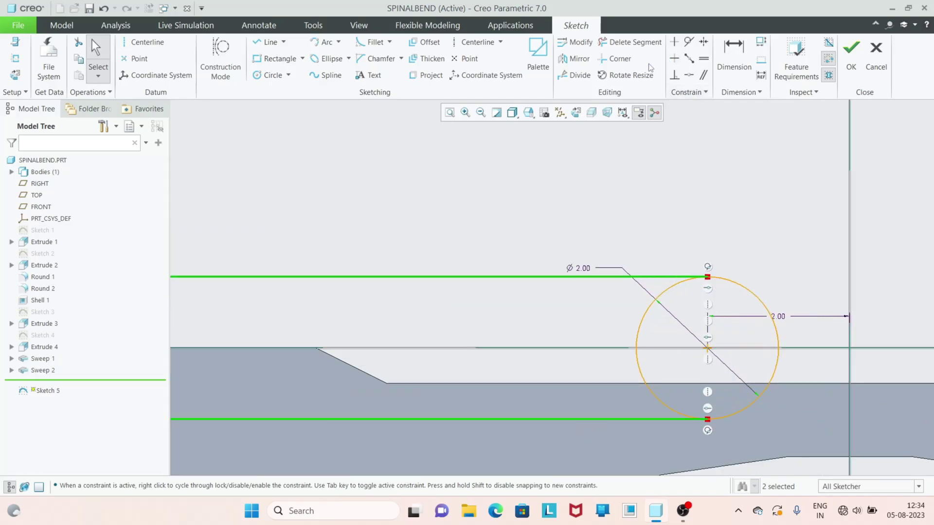
pyautogui.click(630, 42)
pyautogui.click(640, 381)
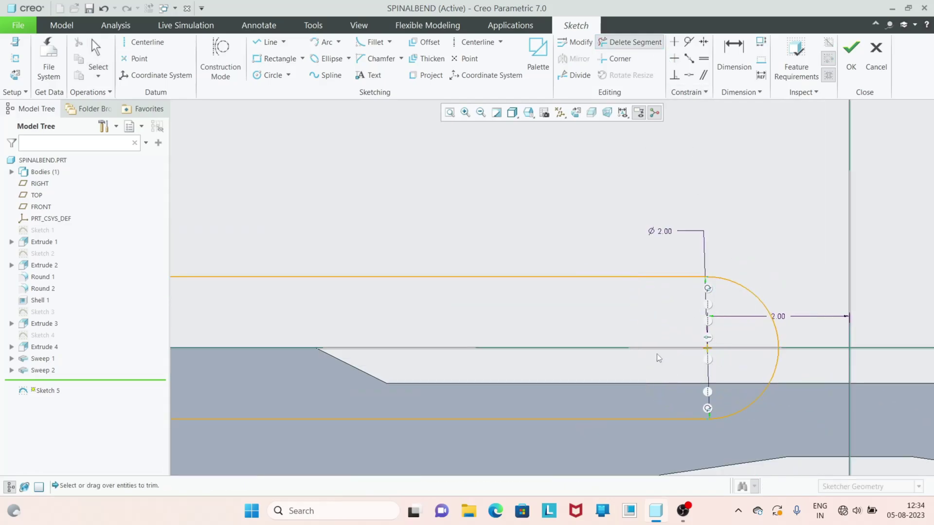
pyautogui.middleClick(547, 282)
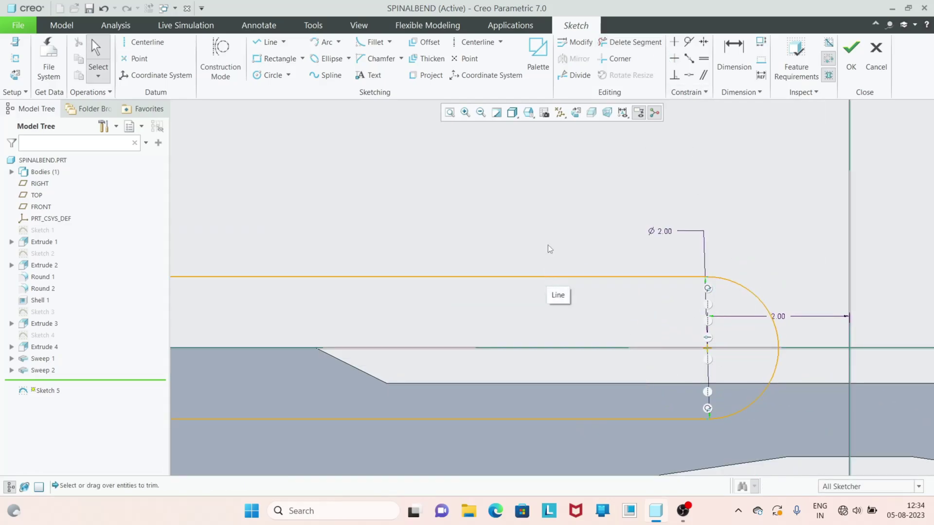
# - Tilt the sketch into a 3D view and hide all datum display
pyautogui.scroll(-5, 676, 321)
pyautogui.moveTo(697, 344)
pyautogui.mouseDown(button='middle')
pyautogui.moveTo(655, 389)
pyautogui.moveTo(664, 370)
pyautogui.mouseUp(button='middle')
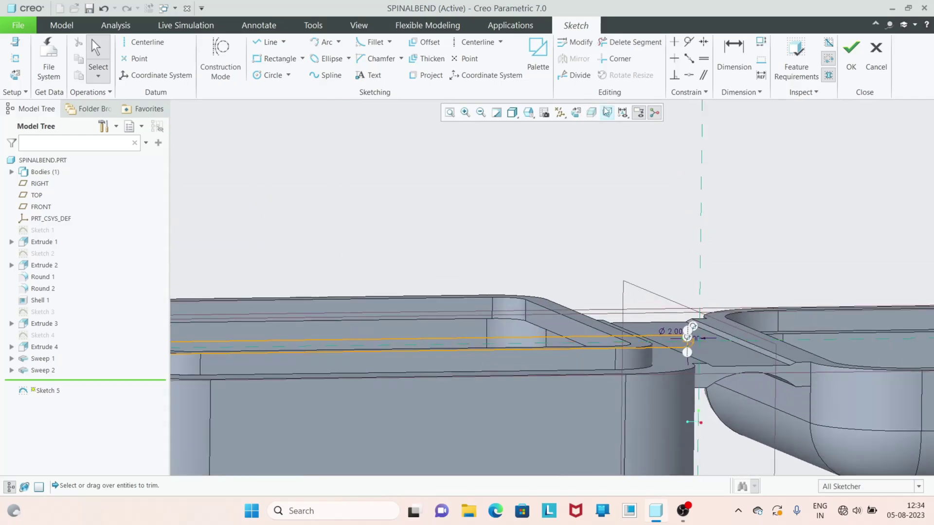
pyautogui.click(560, 116)
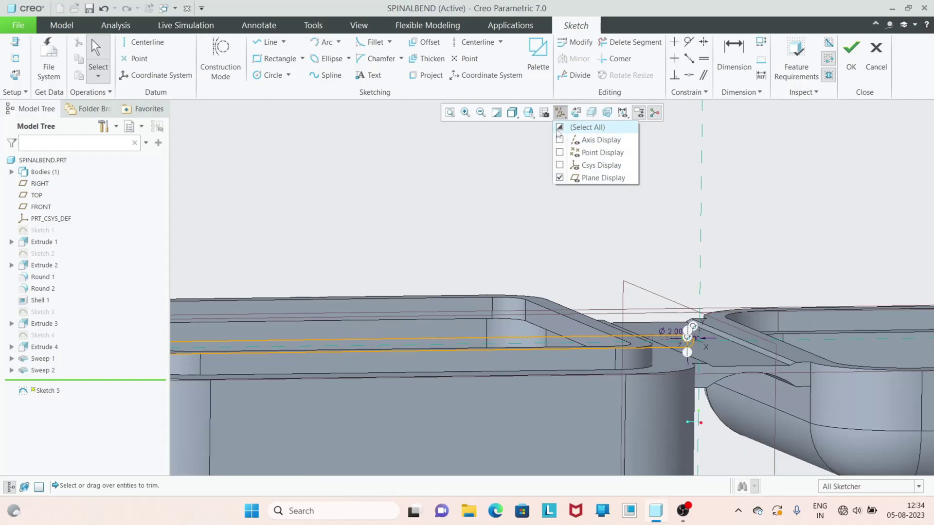
pyautogui.click(586, 127)
pyautogui.scroll(-5, 647, 289)
pyautogui.scroll(4, 643, 294)
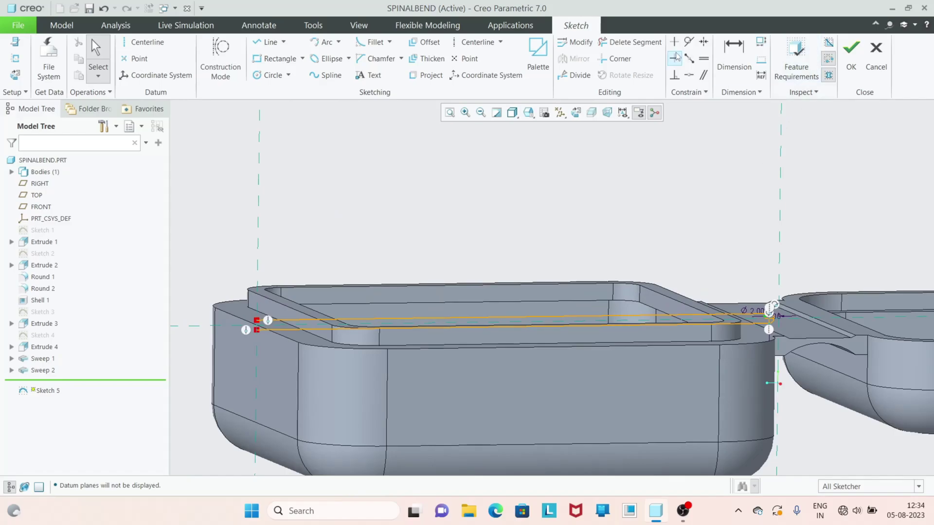
# - Add a perimeter dimension across the profile's two long lines and end arc, with the 2 mm arc-centre offset as the varying dimension
pyautogui.click(761, 43)
pyautogui.scroll(2, 638, 323)
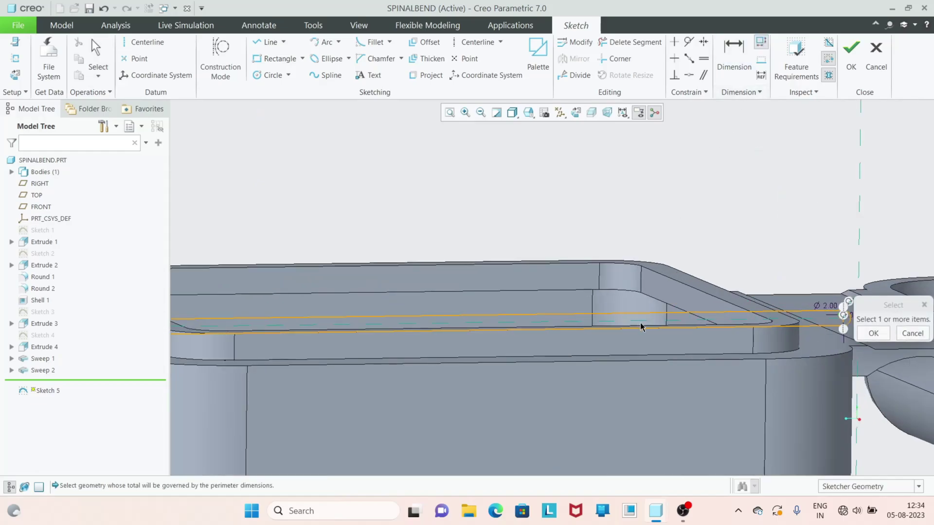
pyautogui.scroll(-1, 640, 327)
pyautogui.click(591, 329)
pyautogui.scroll(2, 773, 322)
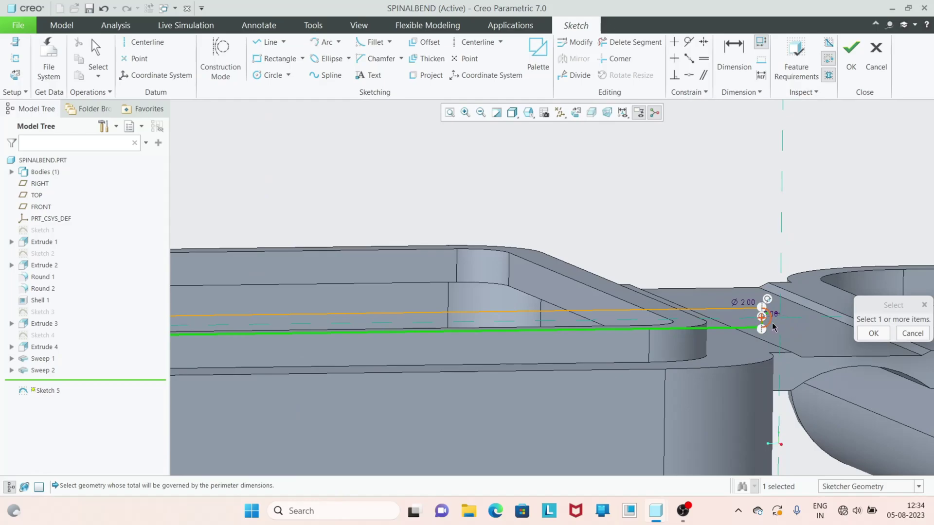
pyautogui.click(701, 314)
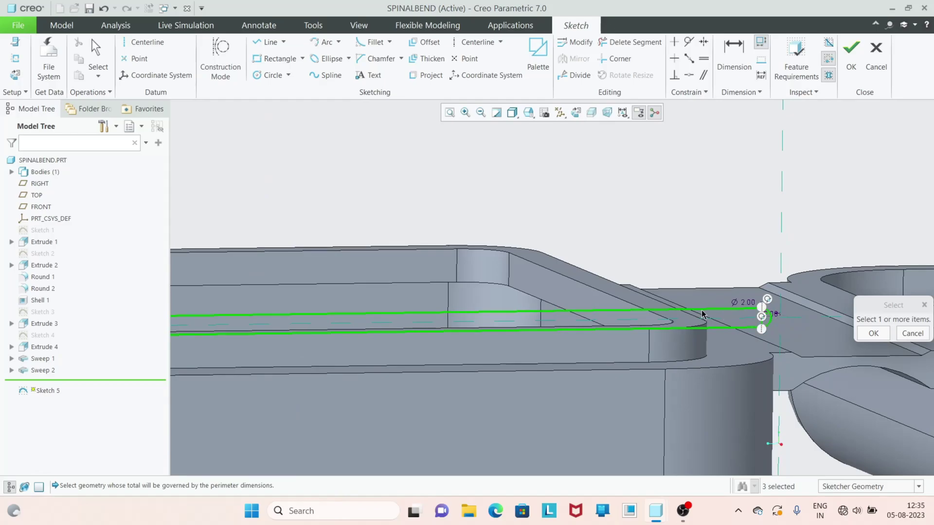
pyautogui.click(874, 334)
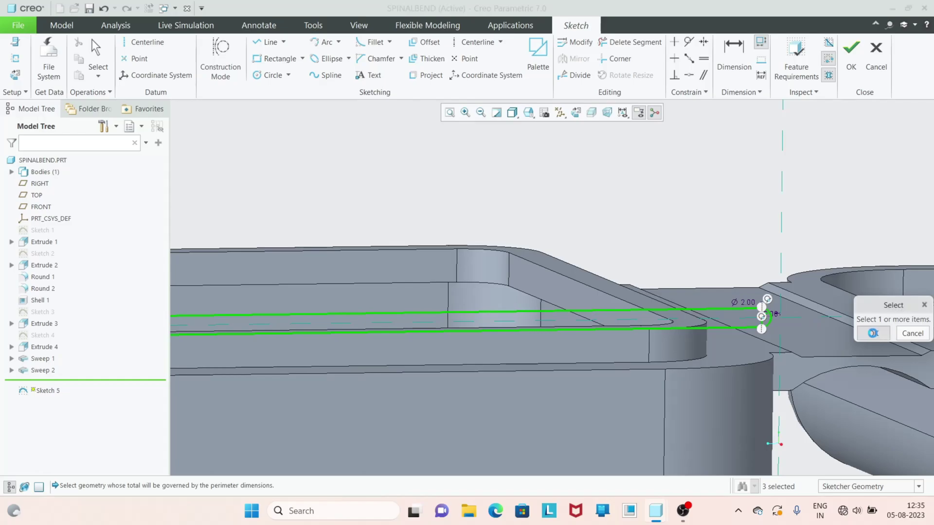
pyautogui.scroll(3, 749, 325)
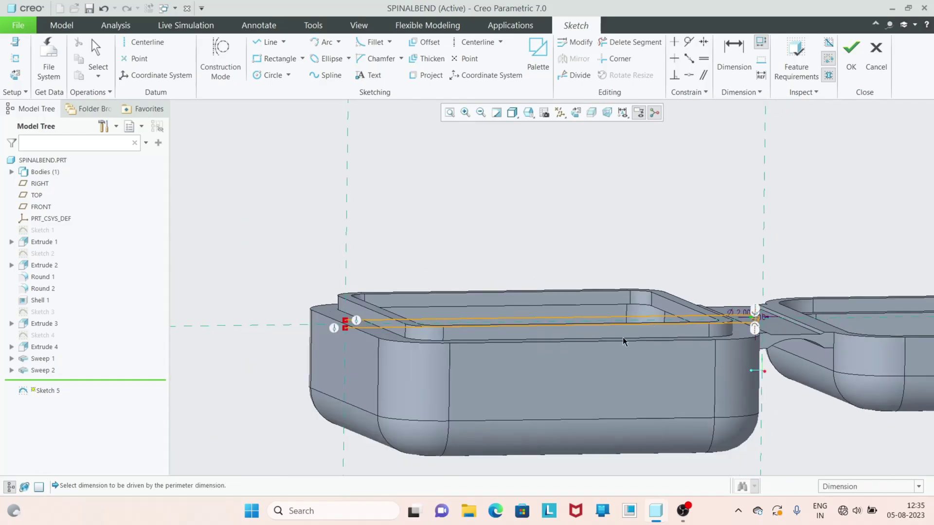
pyautogui.moveTo(655, 379); pyautogui.dragTo(649, 383, button='middle')
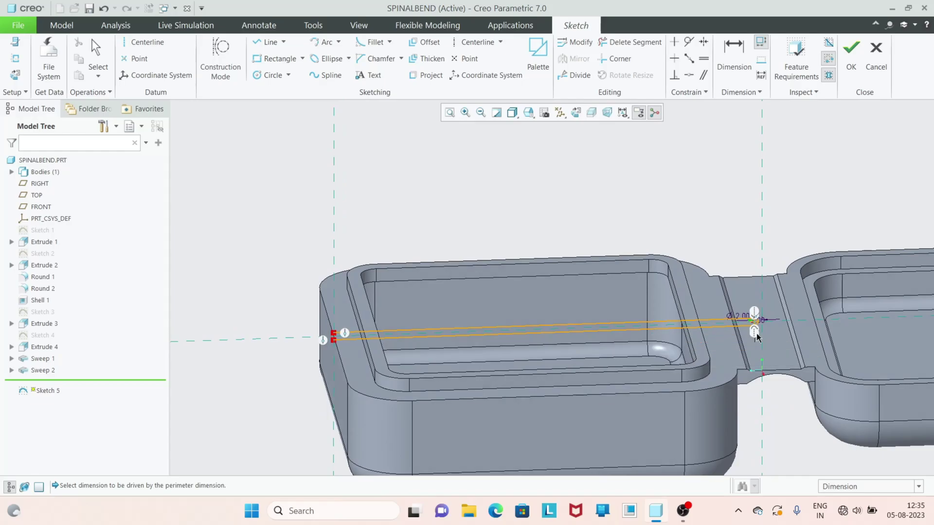
pyautogui.scroll(-3, 750, 317)
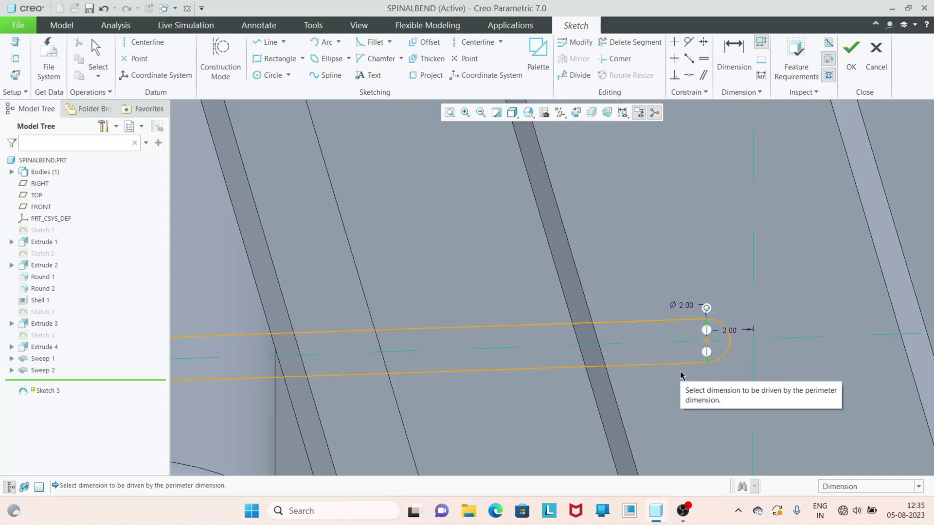
pyautogui.click(732, 332)
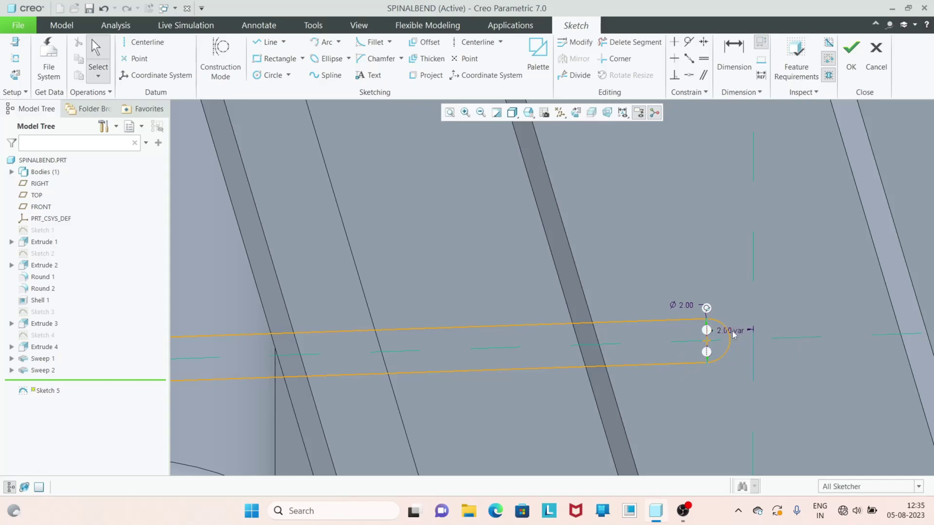
pyautogui.scroll(2, 724, 344)
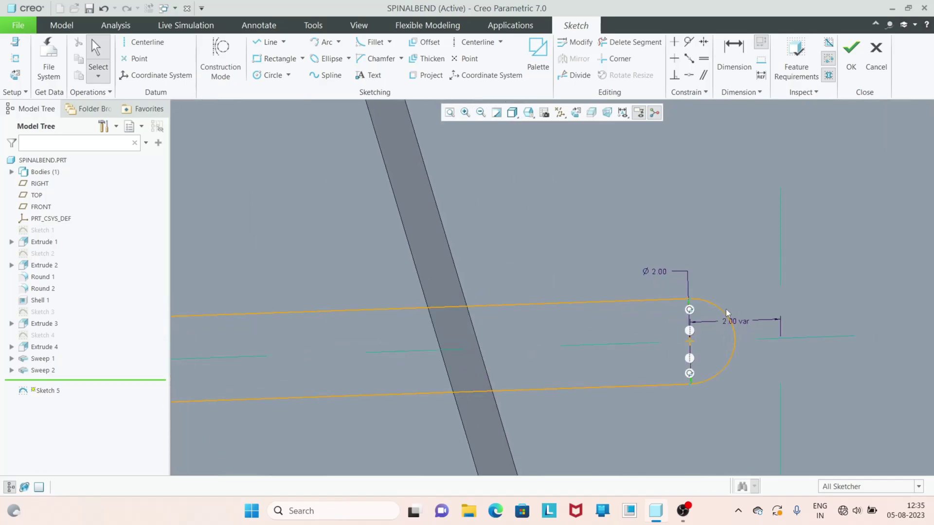
pyautogui.scroll(-5, 818, 352)
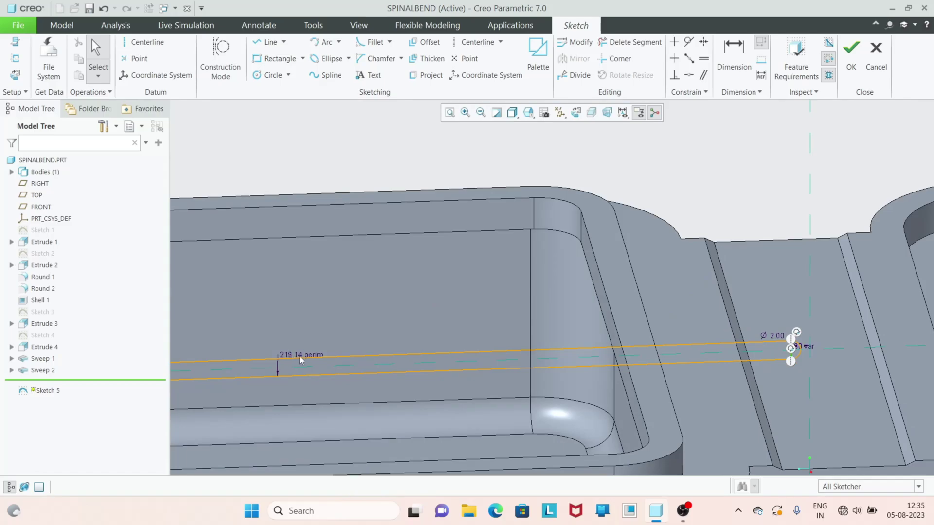
# - Set the profile's perimeter dimension to 220 mm
pyautogui.click(734, 55)
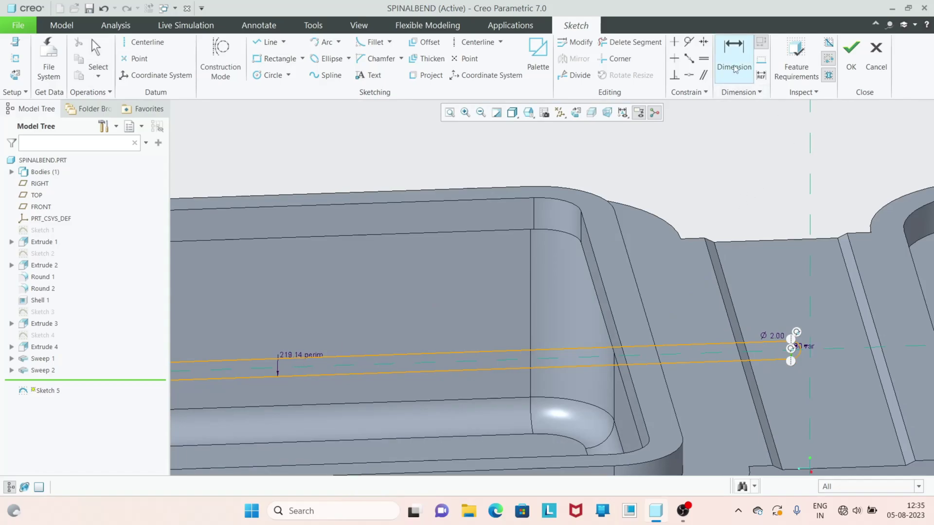
pyautogui.doubleClick(292, 358)
pyautogui.scroll(-3, 516, 307)
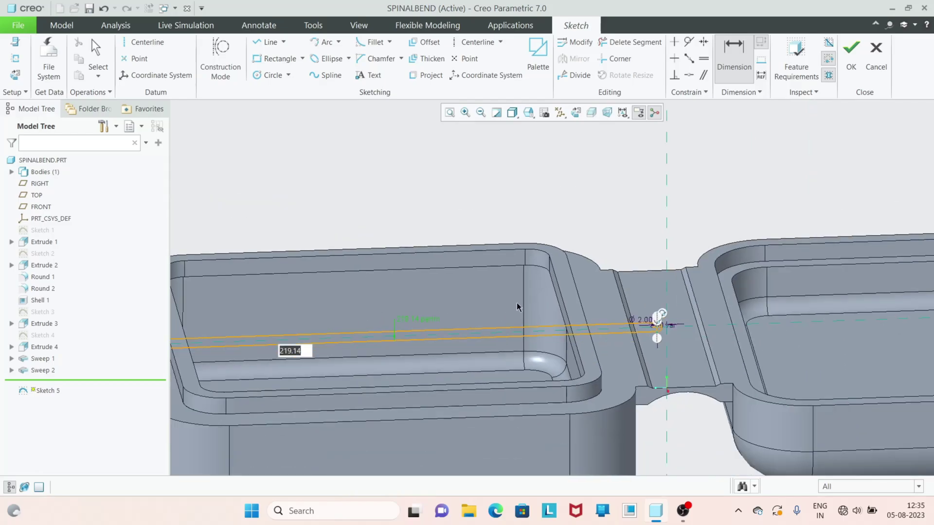
pyautogui.scroll(-4, 517, 306)
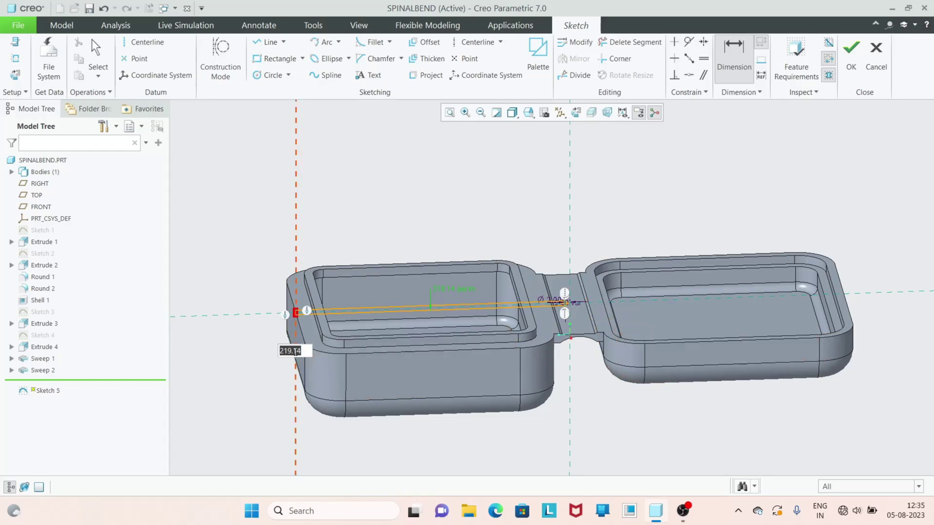
pyautogui.write('220')
pyautogui.press('Return')
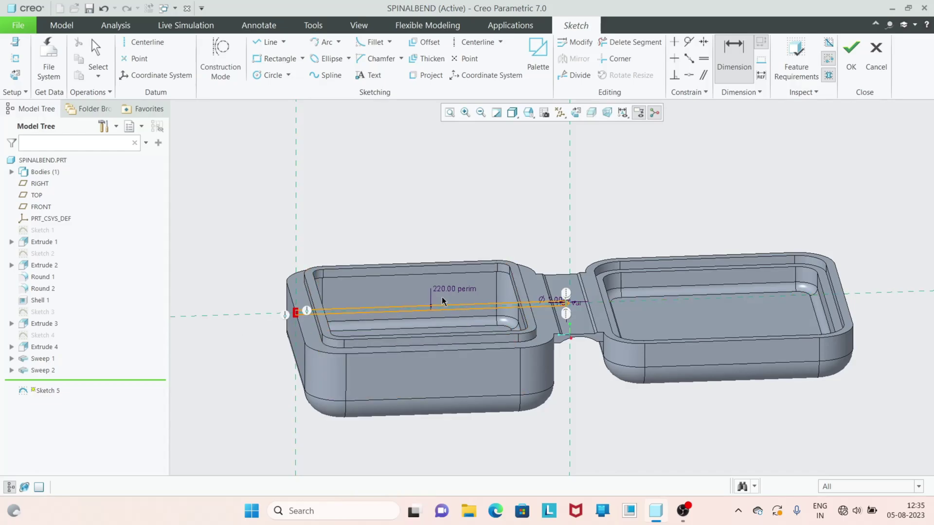
# - Check the varying offset at the rounded end, finish the profile sketch and clear its selection
pyautogui.scroll(-1, 439, 294)
pyautogui.scroll(-1, 443, 299)
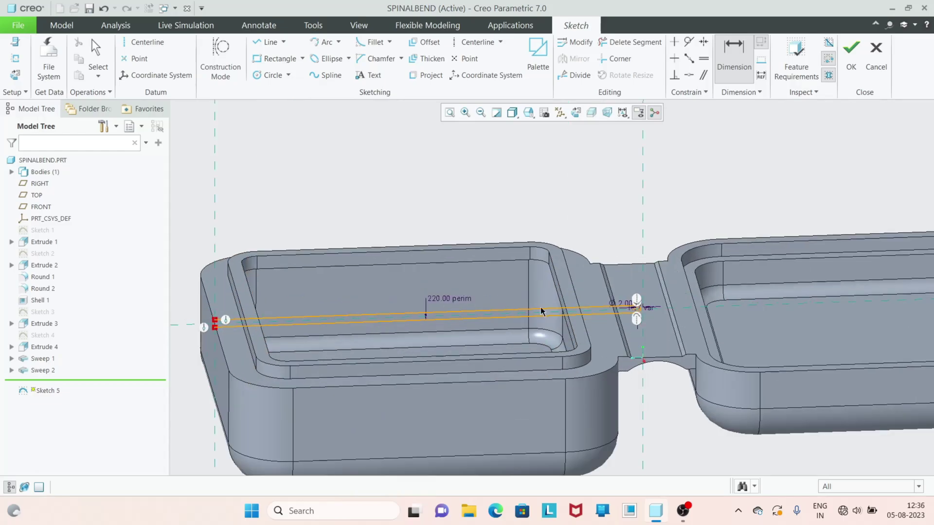
pyautogui.scroll(-1, 666, 306)
pyautogui.scroll(-1, 621, 329)
pyautogui.scroll(-1, 590, 298)
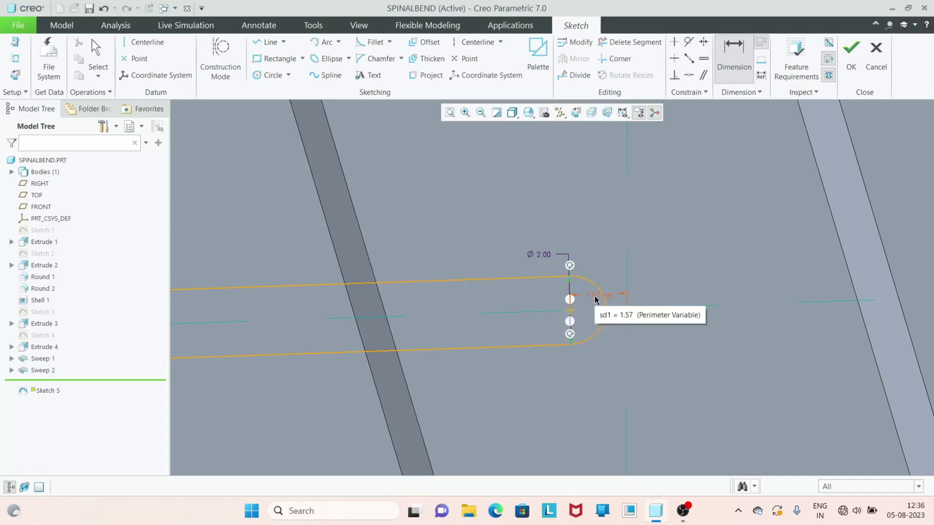
pyautogui.scroll(-5, 595, 299)
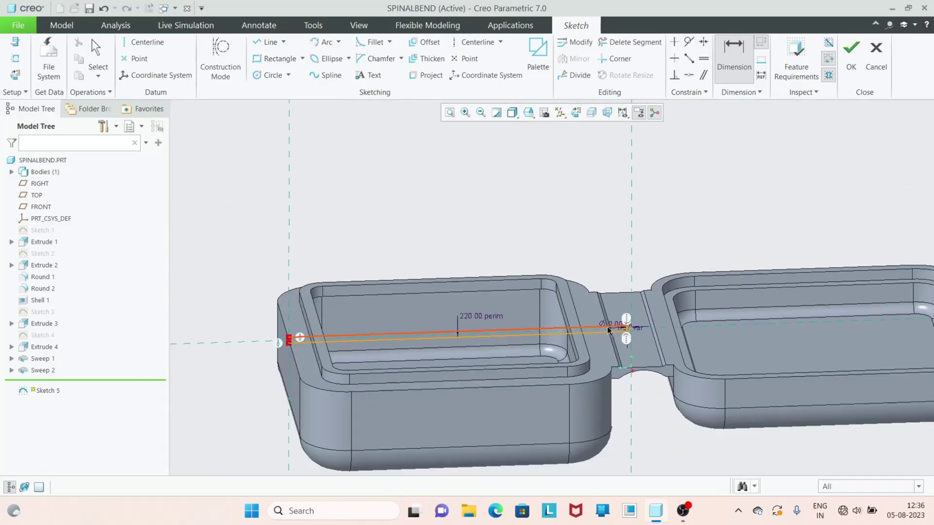
pyautogui.moveTo(608, 331); pyautogui.dragTo(633, 190, button='middle')
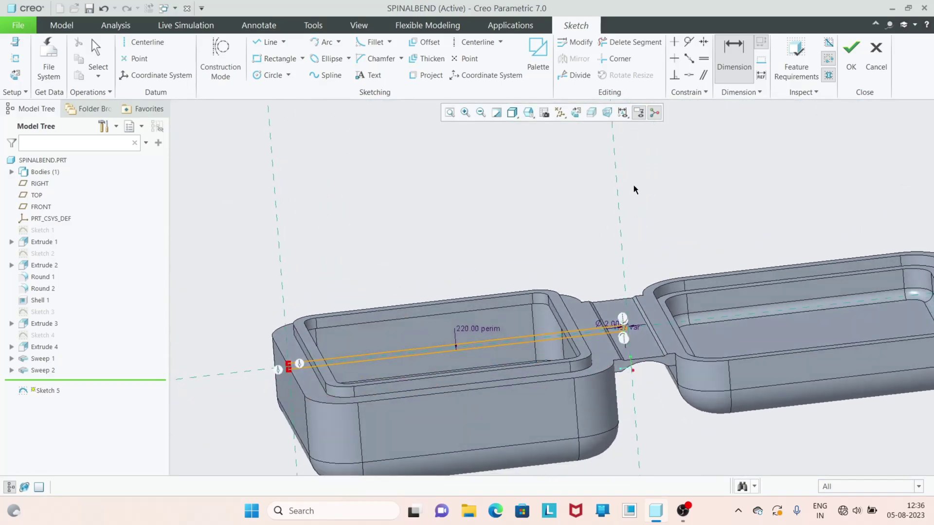
pyautogui.click(862, 74)
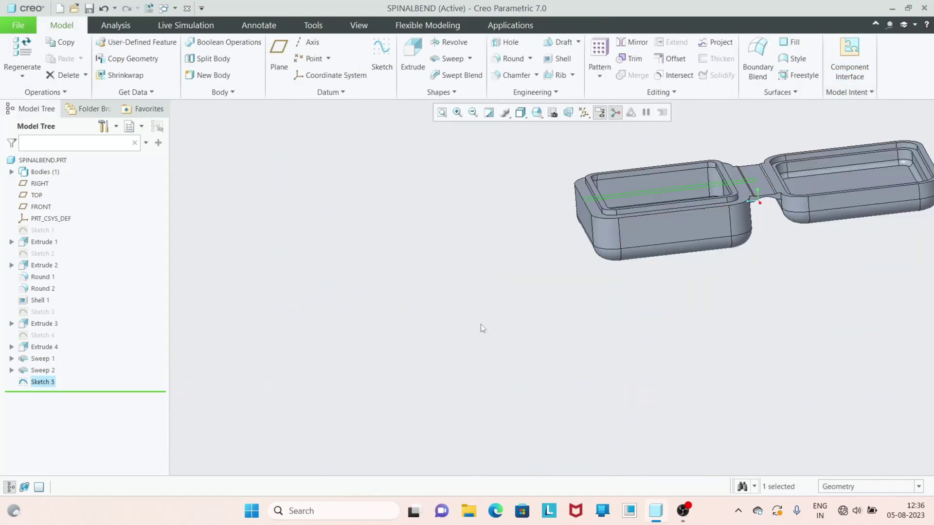
pyautogui.scroll(-3, 489, 287)
pyautogui.scroll(6, 680, 243)
pyautogui.click(569, 434)
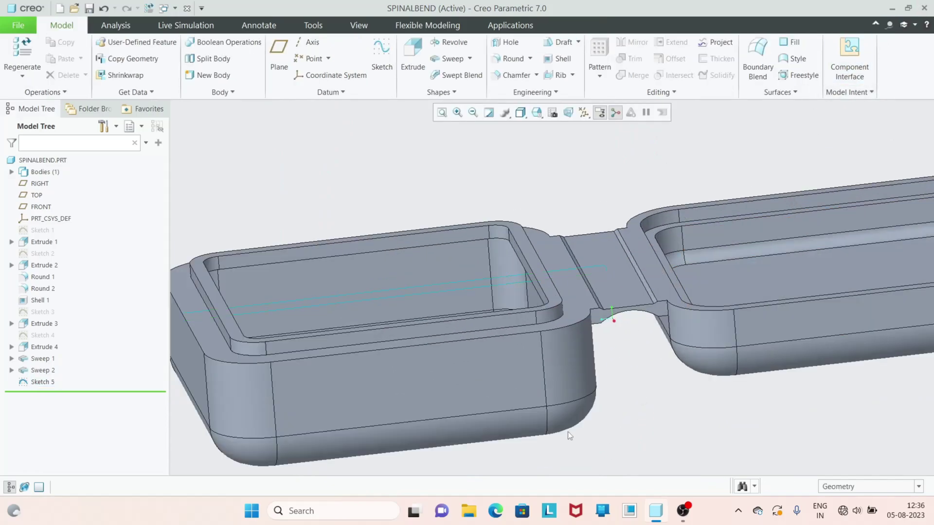
# - Start a Spinal Bend feature with the whole two-tray solid body as the bend geometry
pyautogui.scroll(-3, 567, 431)
pyautogui.moveTo(567, 431); pyautogui.dragTo(628, 340, button='middle')
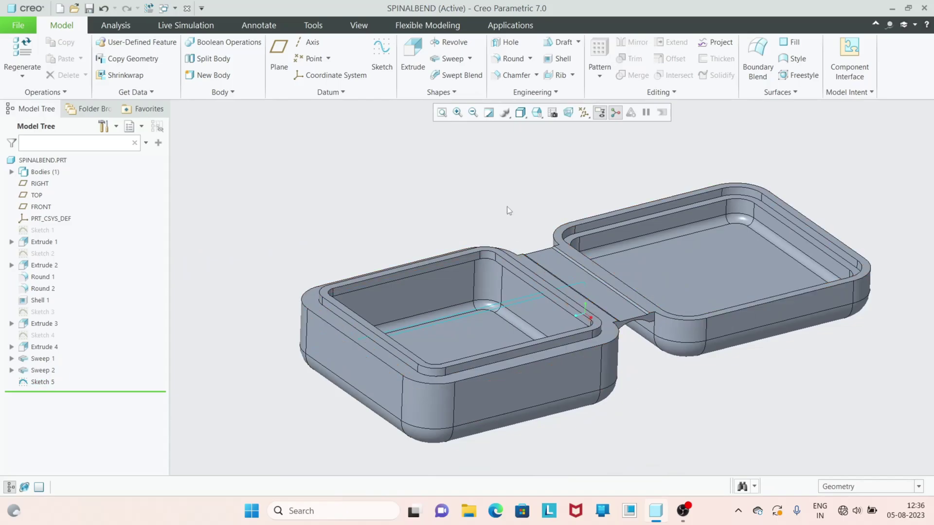
pyautogui.click(540, 93)
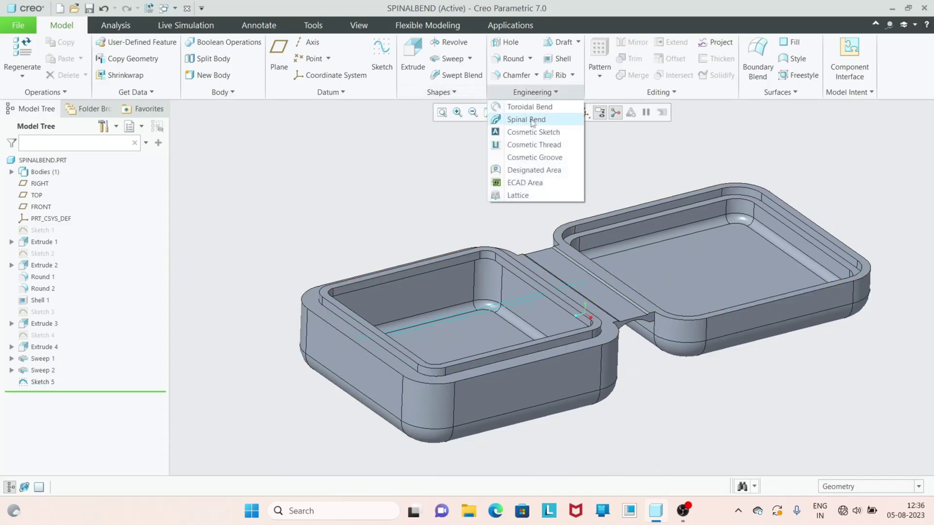
pyautogui.click(532, 119)
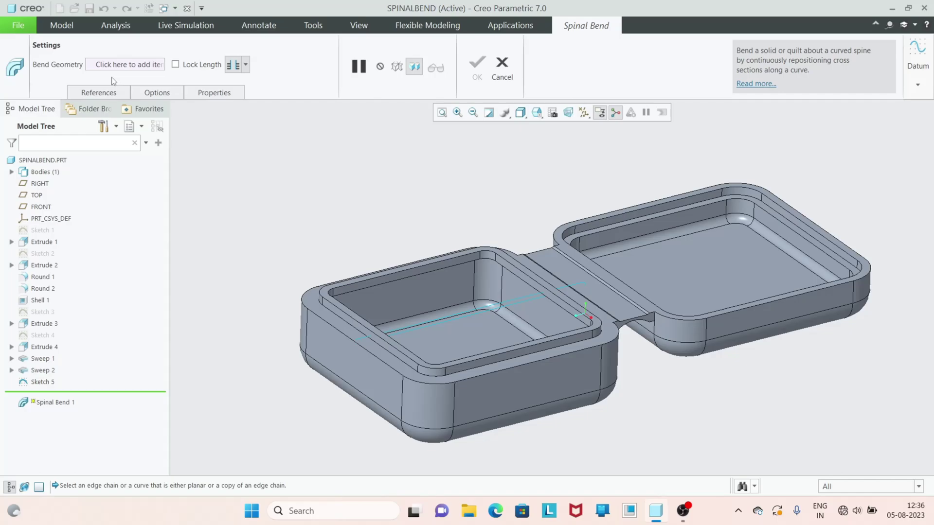
pyautogui.click(90, 62)
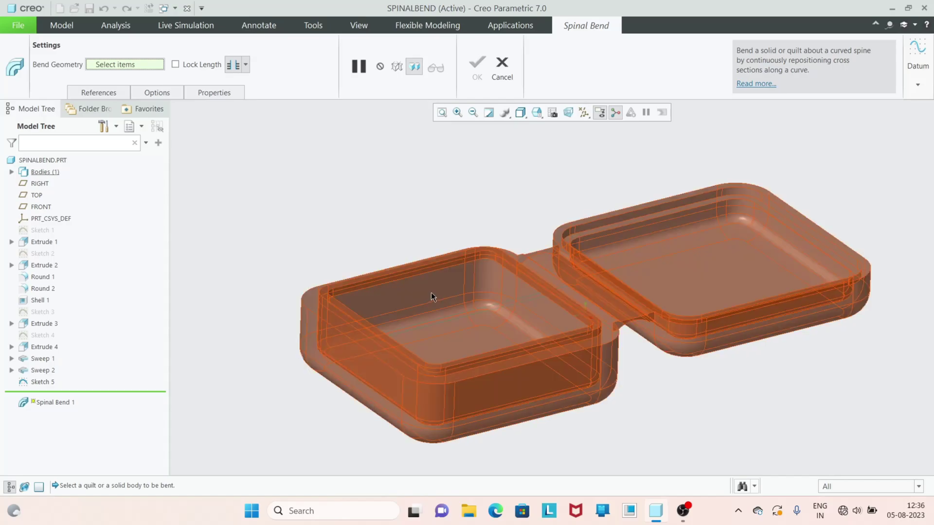
pyautogui.click(431, 293)
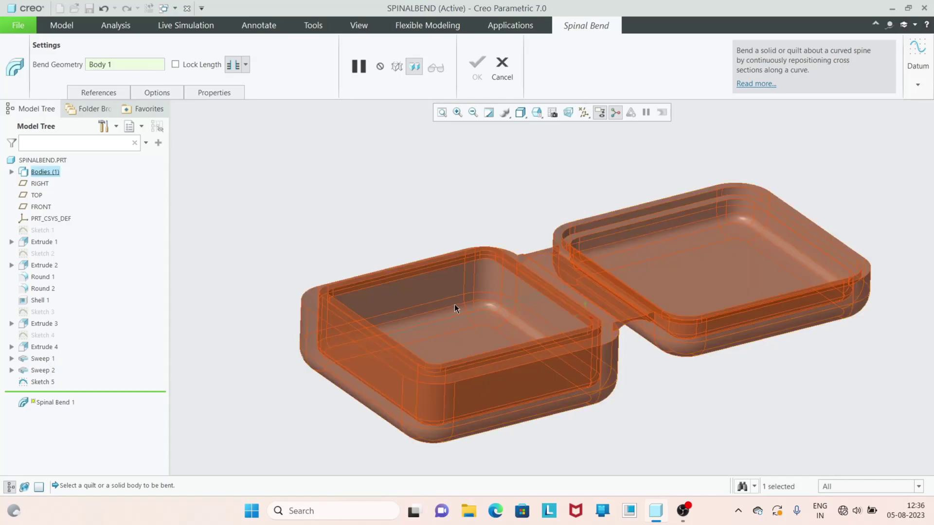
# - Assign the round-ended sketch curve through the deeper tray as the spine of the bend
pyautogui.click(111, 95)
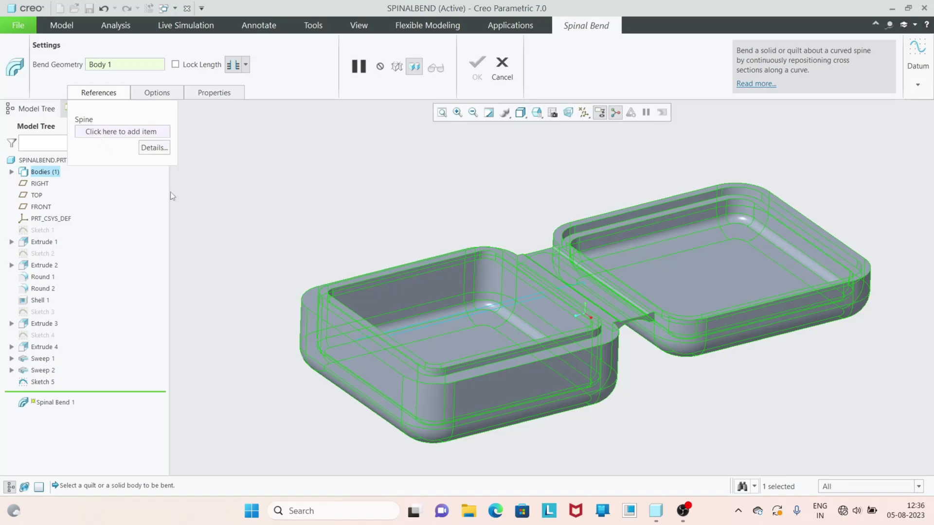
pyautogui.scroll(2, 466, 313)
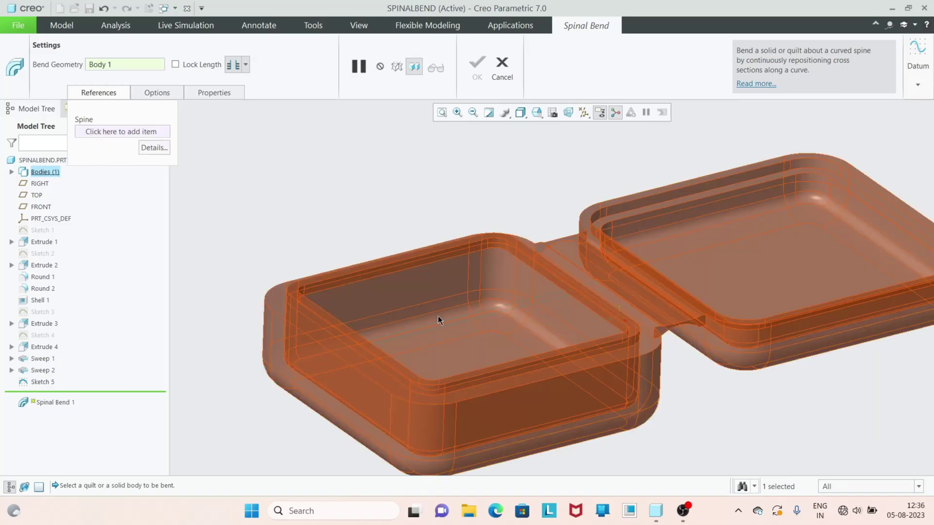
pyautogui.click(105, 132)
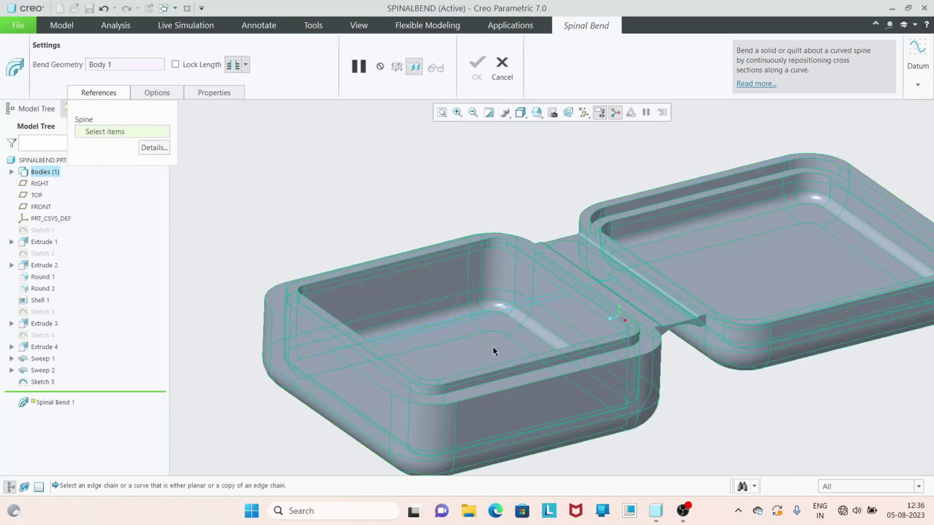
pyautogui.scroll(3, 455, 316)
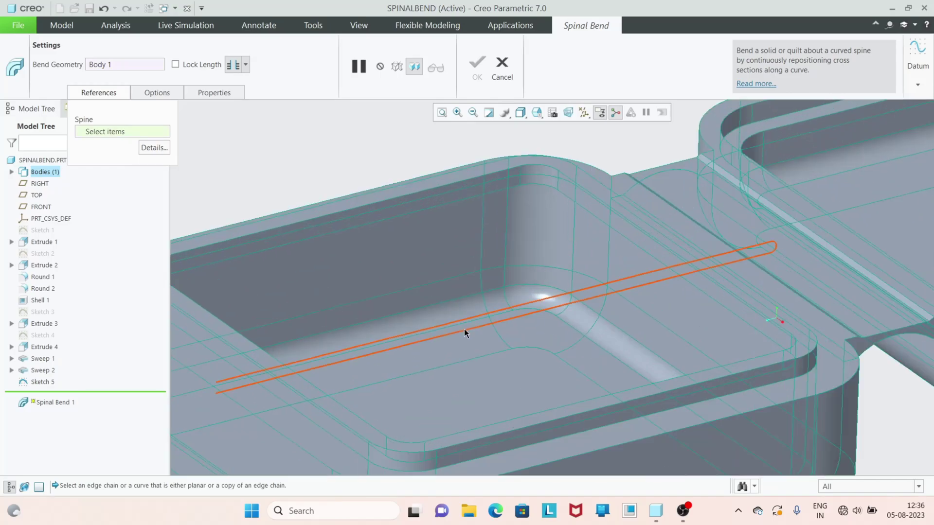
pyautogui.click(463, 328)
pyautogui.scroll(-5, 460, 325)
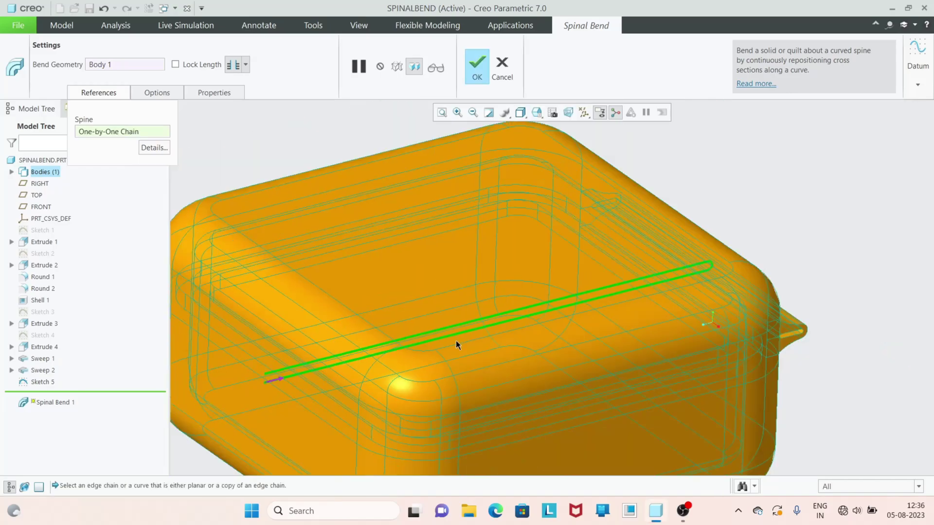
pyautogui.moveTo(457, 335)
pyautogui.mouseDown(button='middle')
pyautogui.moveTo(482, 355)
pyautogui.moveTo(462, 339)
pyautogui.mouseUp(button='middle')
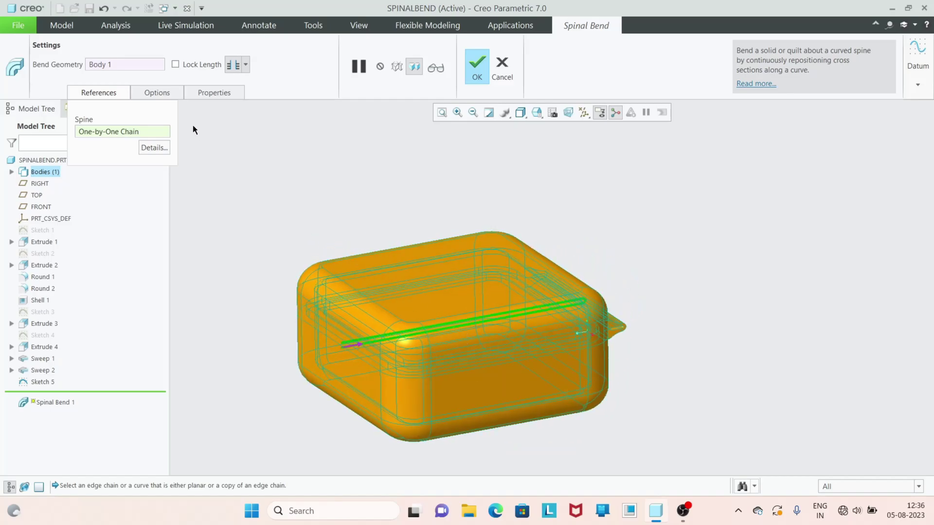
# - Turn on Lock Length for the spinal bend and choose the second bend-extent option
pyautogui.click(176, 65)
pyautogui.click(245, 65)
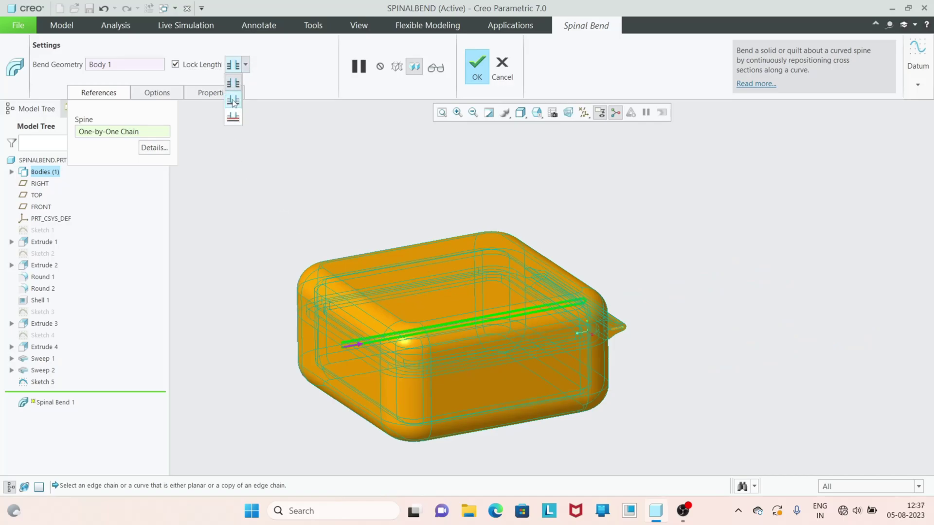
pyautogui.click(233, 101)
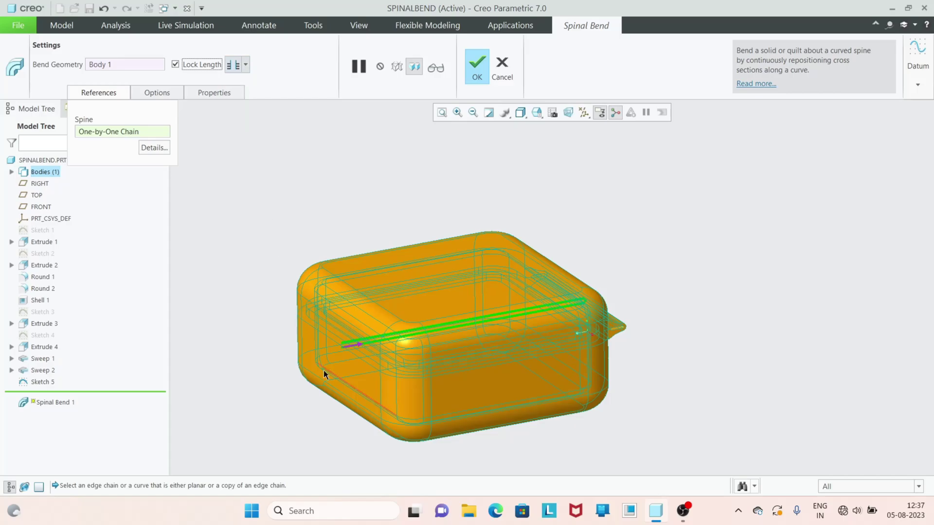
# - Flip the spine's start point from the lower line's outer end to the upper line's outer end
pyautogui.scroll(5, 358, 343)
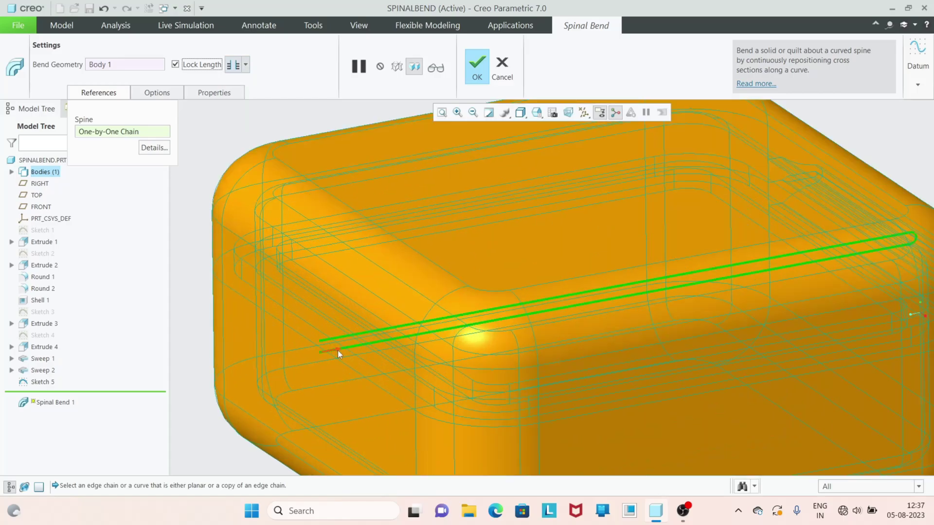
pyautogui.scroll(-1, 338, 349)
pyautogui.scroll(-3, 255, 375)
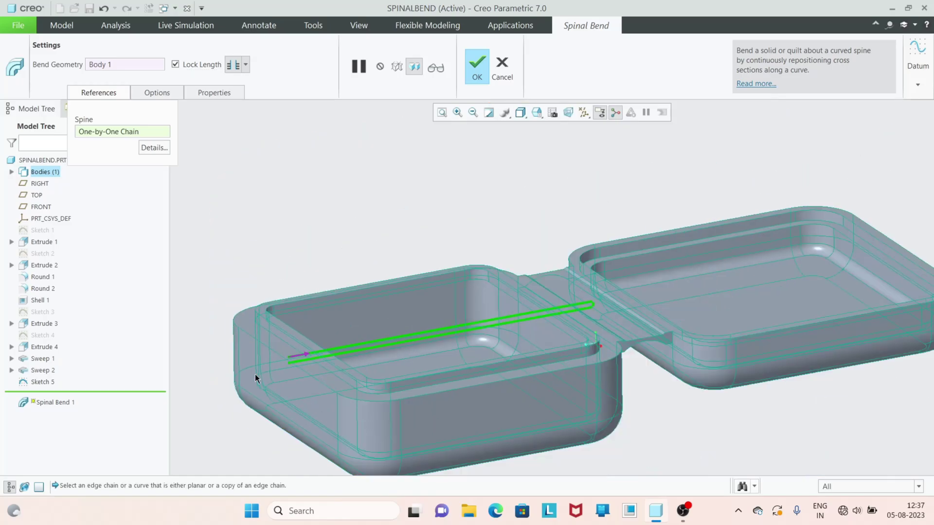
# - Flip the spine's start point to the lower line's outer end and switch the bend extent to a specified depth from the start
pyautogui.click(298, 358)
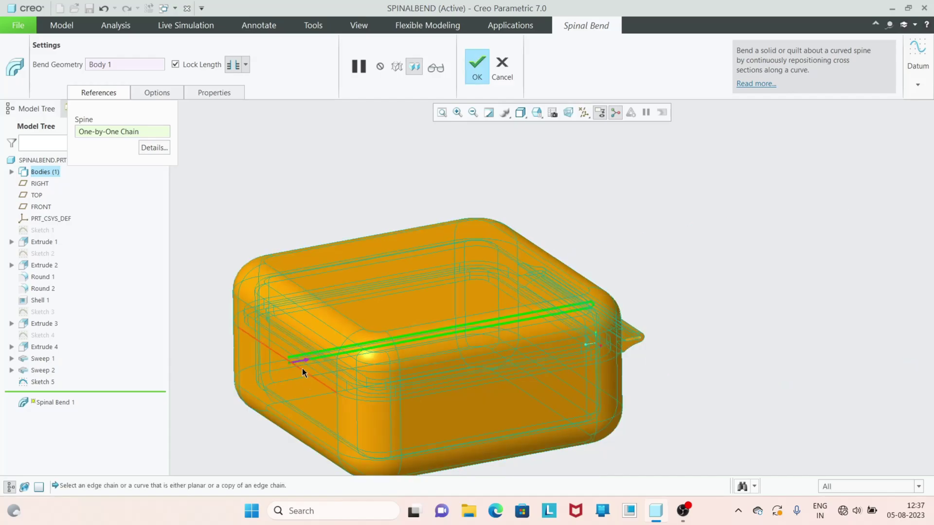
pyautogui.click(245, 65)
pyautogui.click(233, 99)
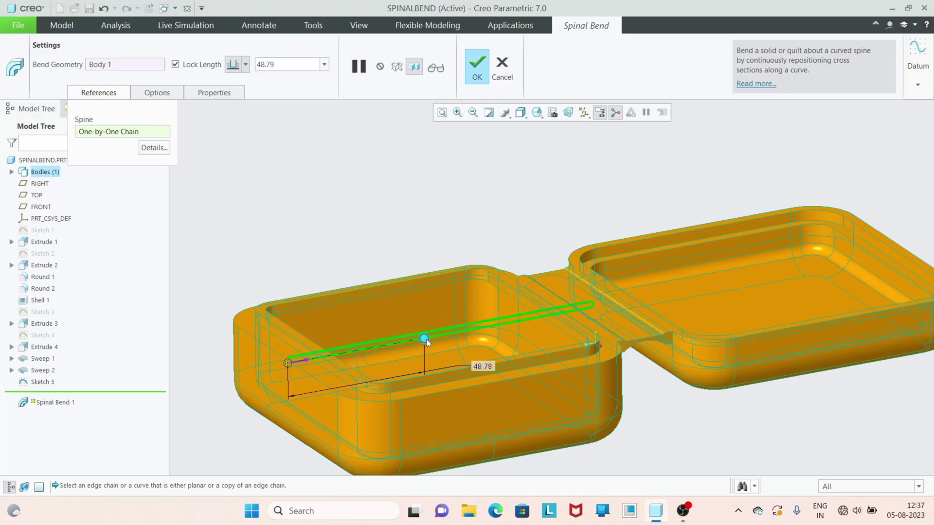
# - Try bend depths of 110 and 120 mm along the spine
pyautogui.moveTo(426, 339); pyautogui.dragTo(583, 312)
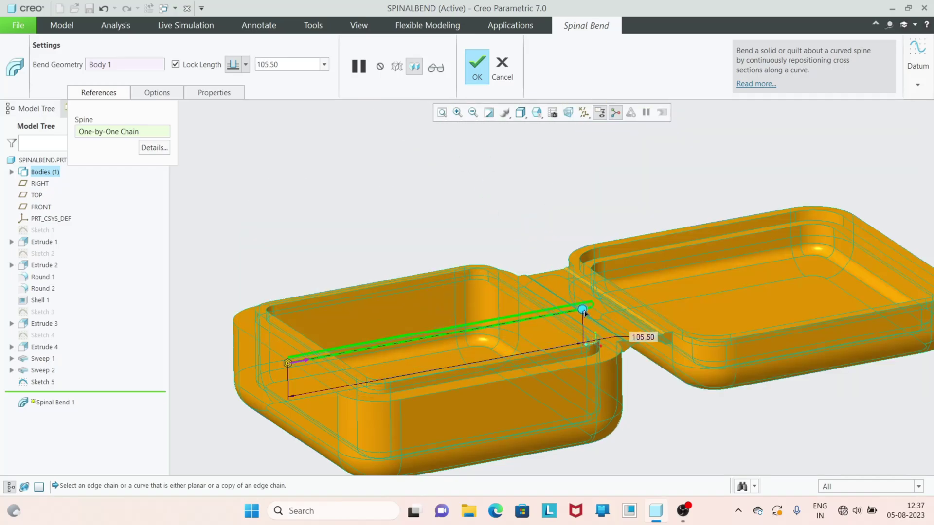
pyautogui.doubleClick(640, 338)
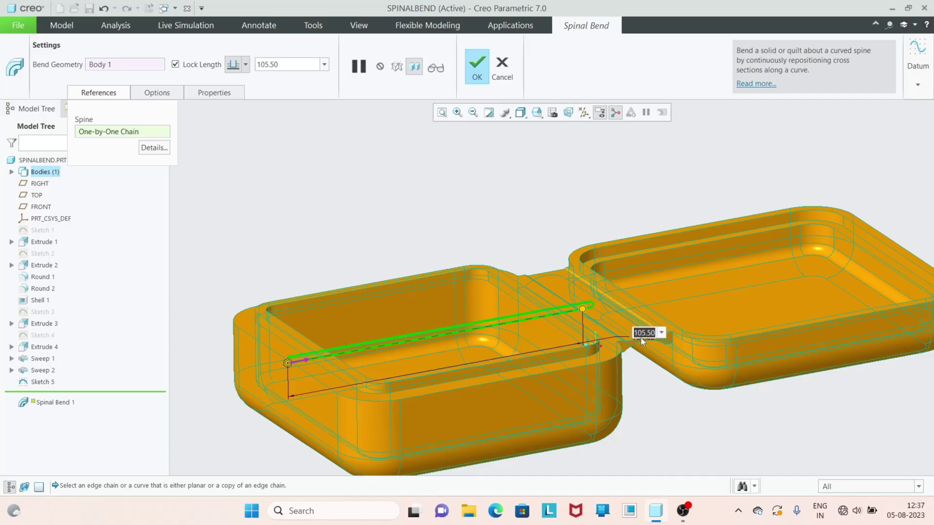
pyautogui.write('110')
pyautogui.press('Return')
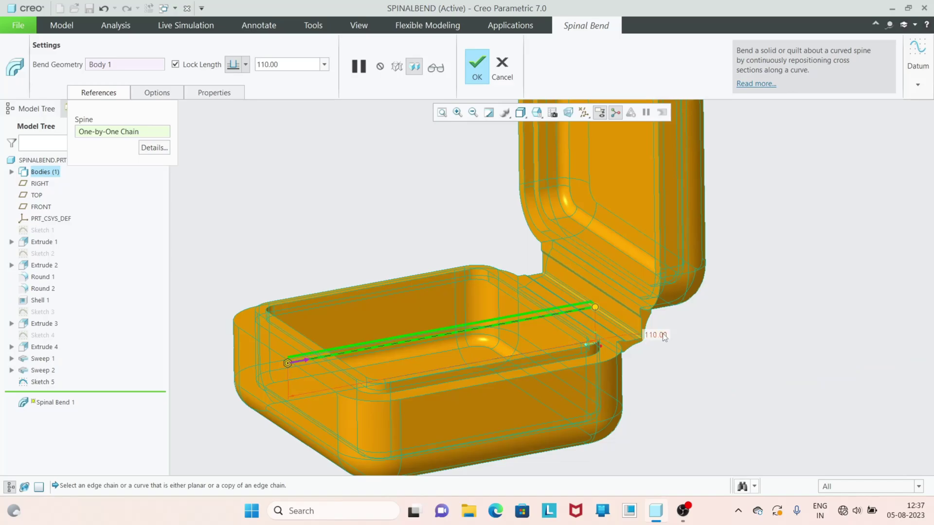
pyautogui.write('120')
pyautogui.press('Return')
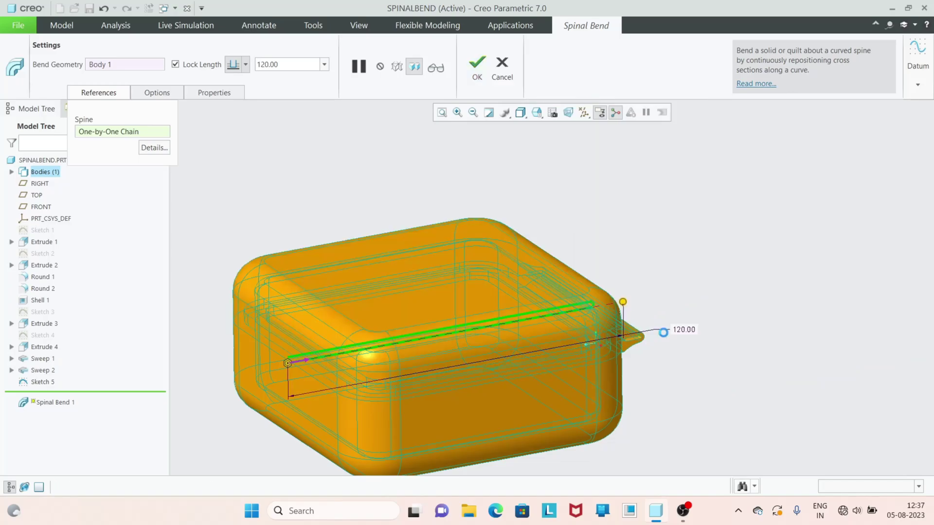
# - Set the spinal bend depth to 100 mm
pyautogui.doubleClick(681, 329)
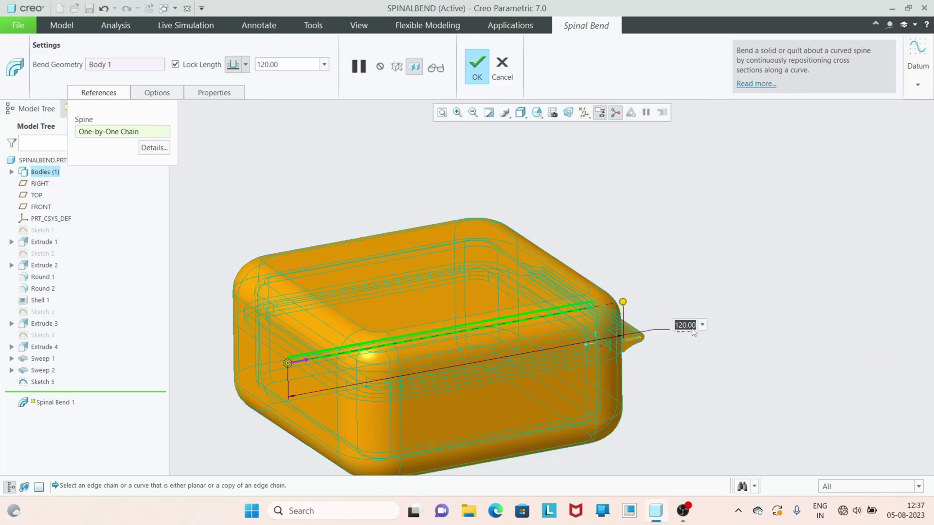
pyautogui.write('100')
pyautogui.press('Return')
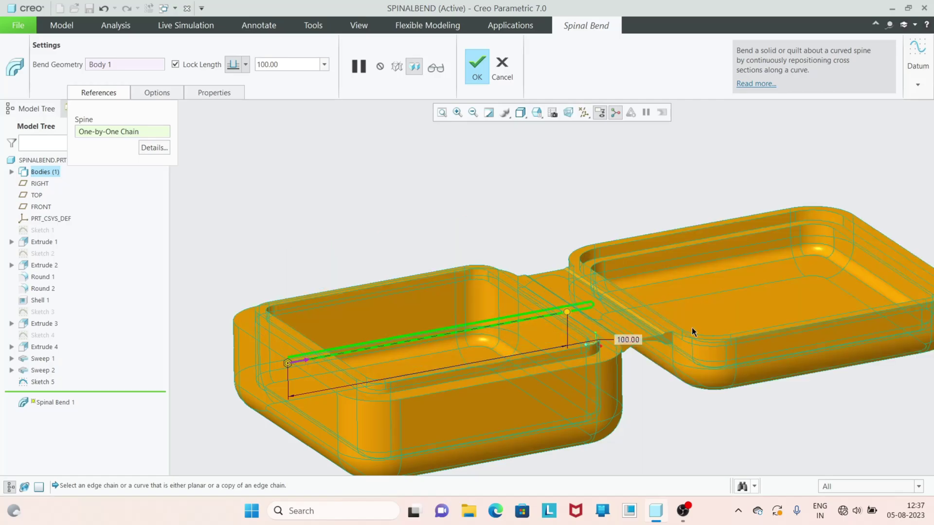
# - Extend the bend depth to about 109.9 mm so the lid stands open, and complete the spinal bend
pyautogui.moveTo(567, 314); pyautogui.dragTo(599, 360)
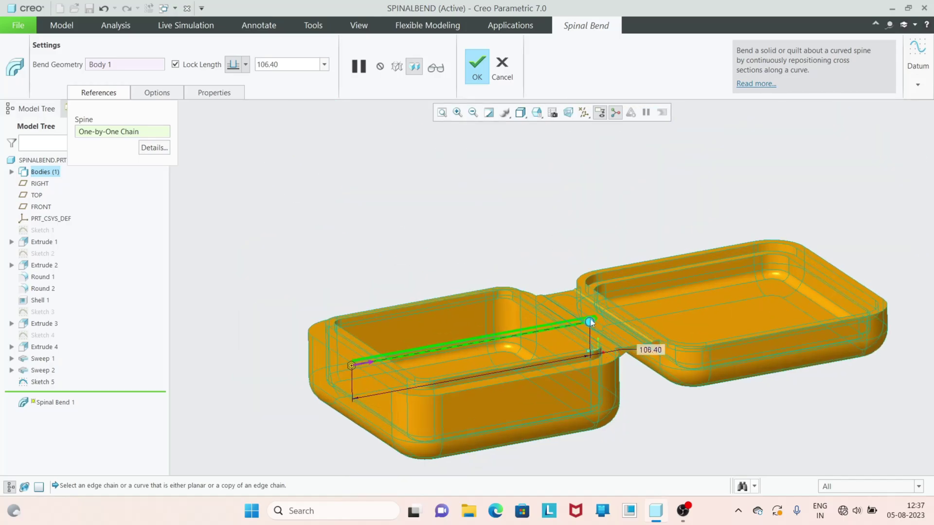
pyautogui.moveTo(589, 323); pyautogui.dragTo(599, 324)
pyautogui.click(477, 66)
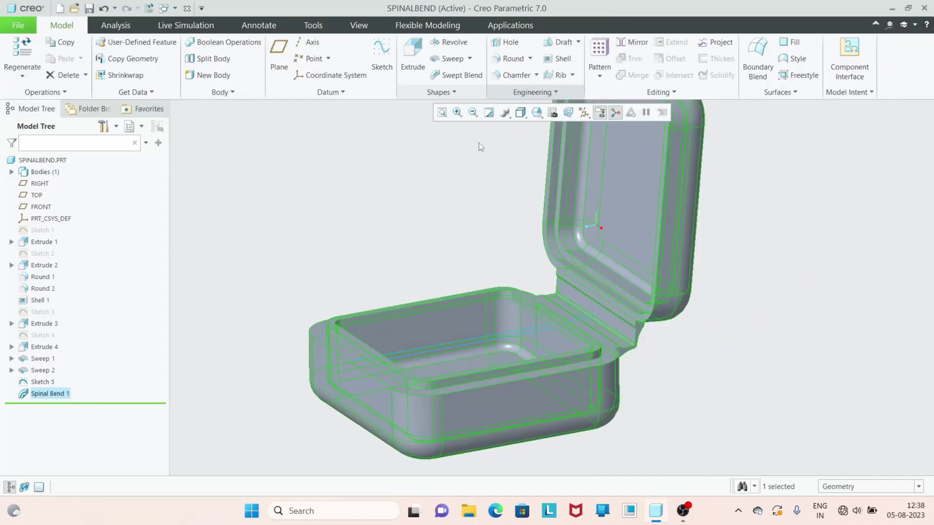
# - Hide the spine sketch curve running through the deeper tray
pyautogui.click(430, 247)
pyautogui.moveTo(431, 247); pyautogui.dragTo(379, 338, button='middle')
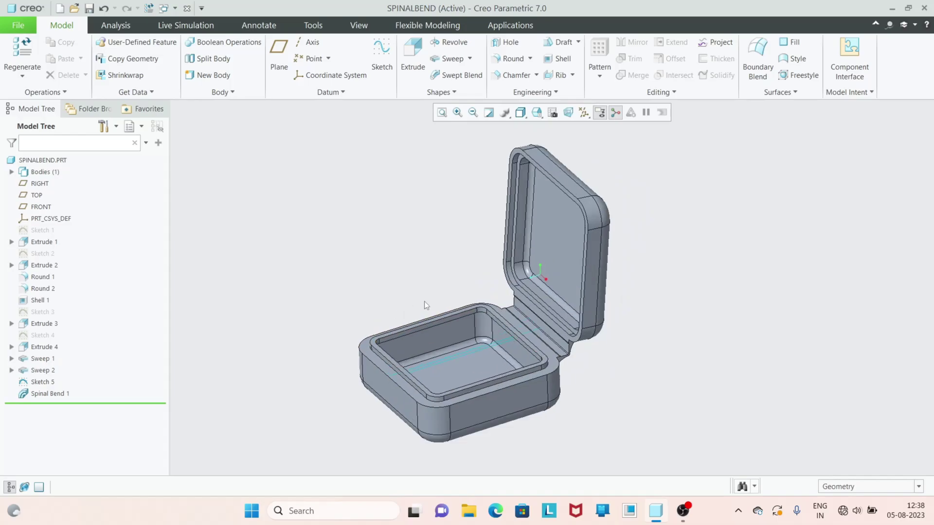
pyautogui.click(463, 358)
pyautogui.click(498, 321)
pyautogui.moveTo(626, 392); pyautogui.dragTo(491, 305, button='middle')
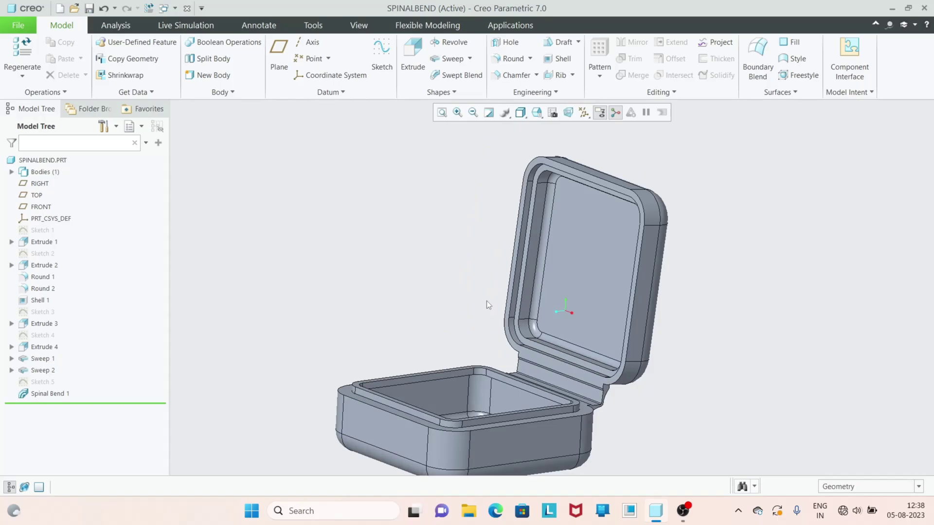
pyautogui.moveTo(438, 327); pyautogui.dragTo(428, 296, button='middle')
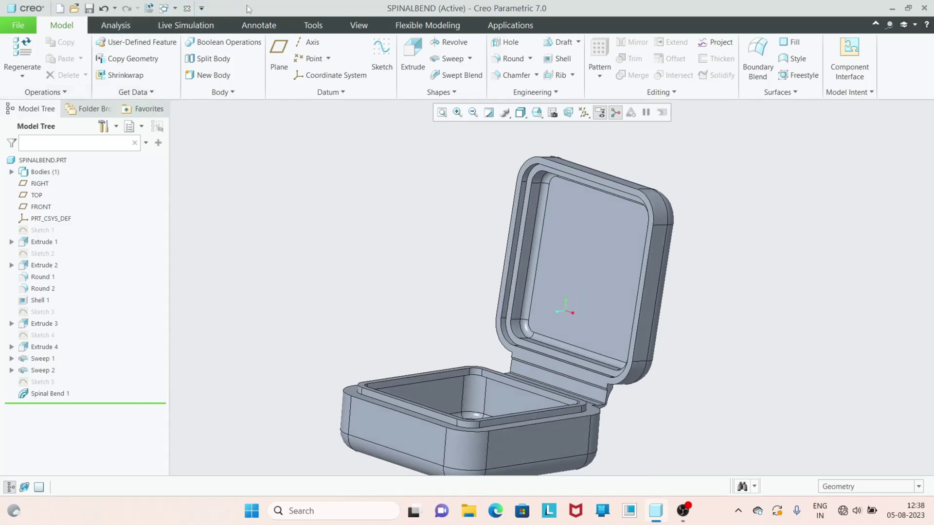
# - Load the Metal-Silver.dmt appearance library from the Metals group
pyautogui.click(364, 24)
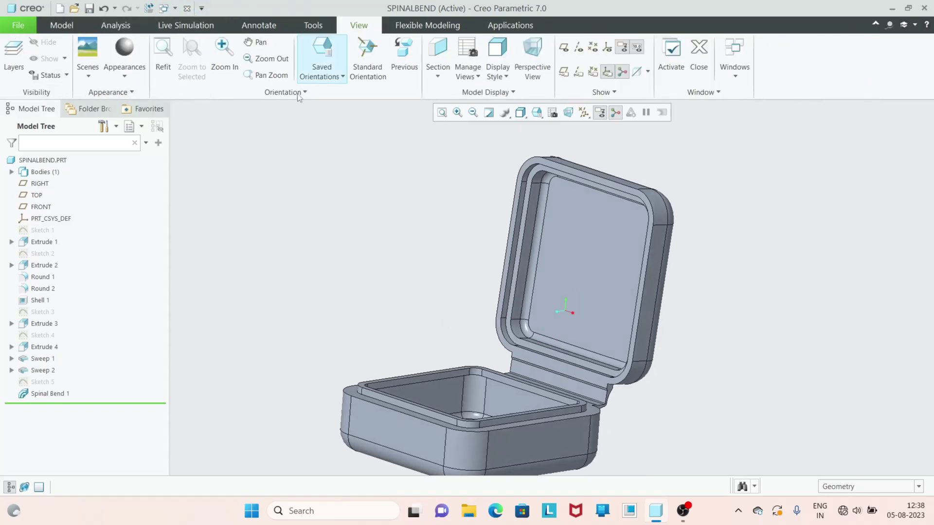
pyautogui.click(129, 75)
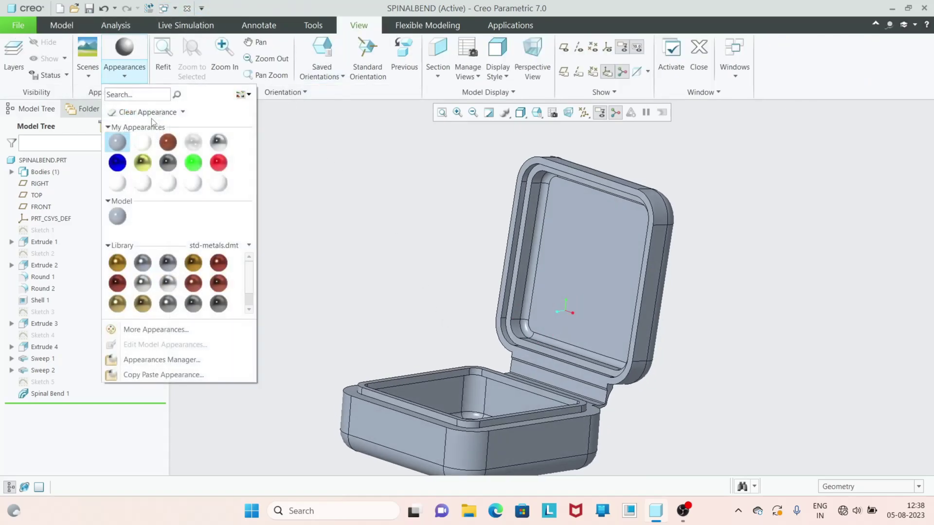
pyautogui.click(226, 246)
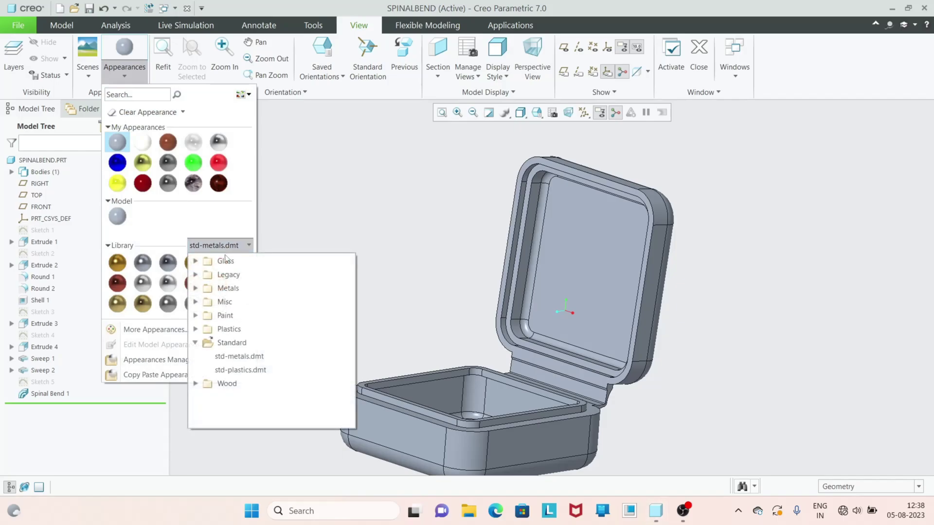
pyautogui.click(194, 291)
pyautogui.scroll(-1, 219, 306)
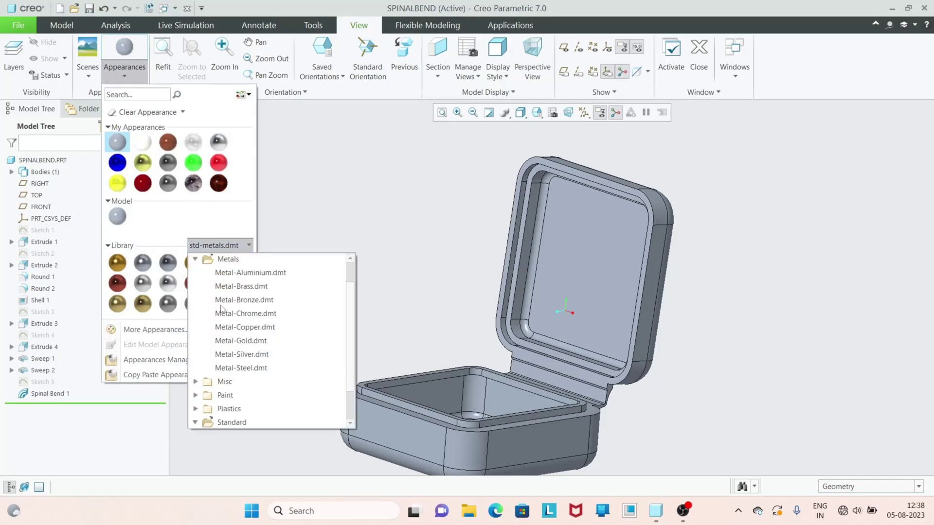
pyautogui.click(242, 354)
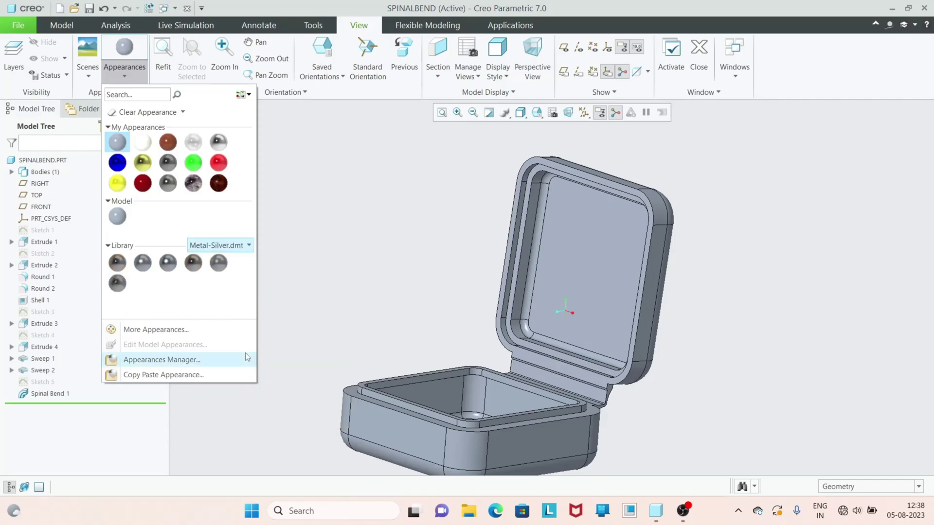
# - Apply the second Metal-Silver appearance to the whole hinged box, with selection limited to Body
pyautogui.click(142, 262)
pyautogui.click(882, 486)
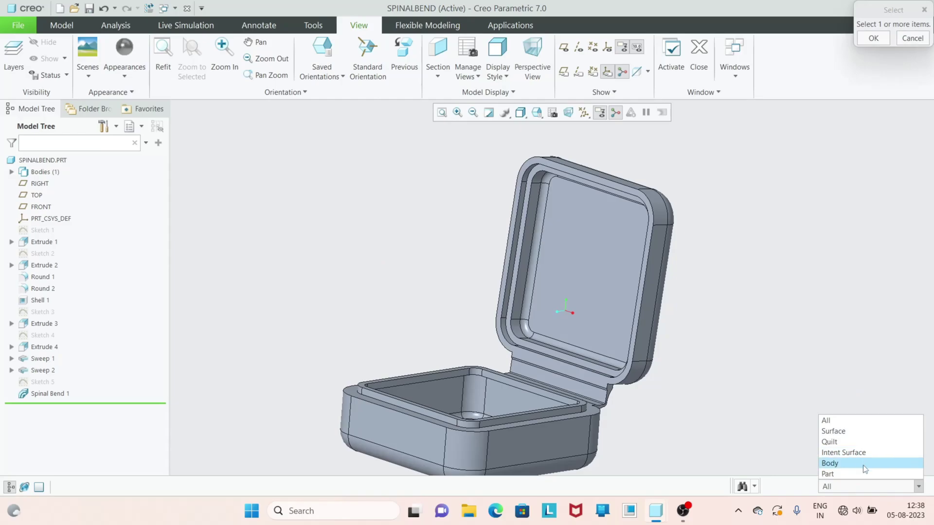
pyautogui.click(855, 462)
pyautogui.click(607, 304)
pyautogui.click(874, 38)
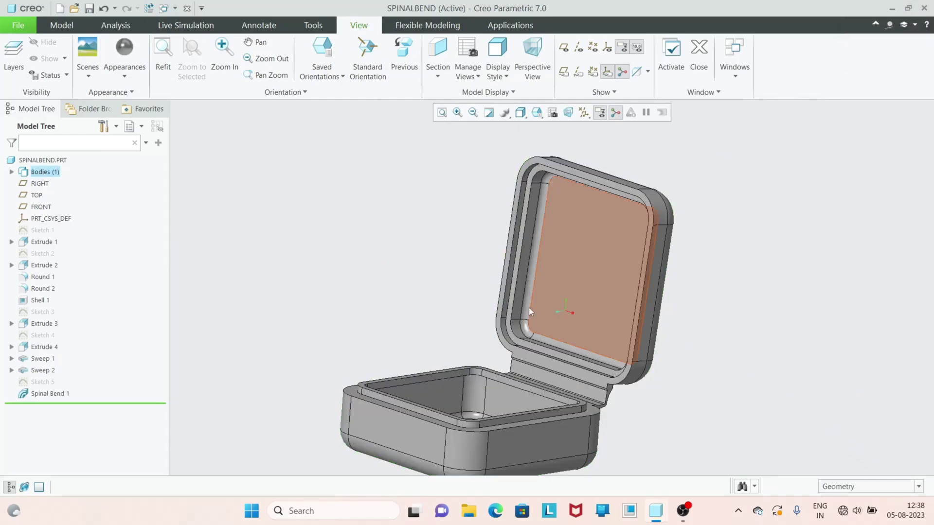
# - Display the box in Shading With Reflections and reset the view to Standard Orientation
pyautogui.scroll(2, 532, 340)
pyautogui.click(520, 112)
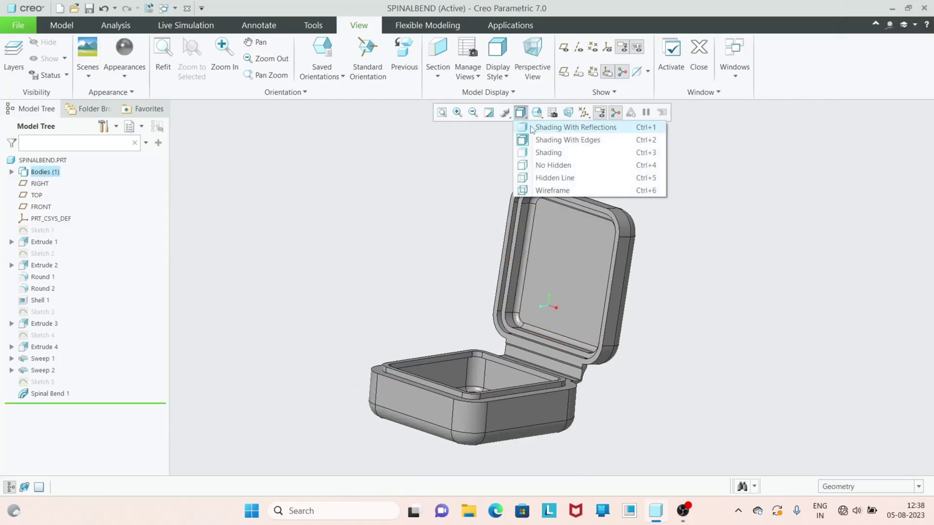
pyautogui.click(574, 127)
pyautogui.moveTo(622, 292)
pyautogui.mouseDown(button='middle')
pyautogui.moveTo(697, 356)
pyautogui.moveTo(665, 329)
pyautogui.moveTo(691, 330)
pyautogui.moveTo(713, 309)
pyautogui.moveTo(671, 355)
pyautogui.moveTo(627, 345)
pyautogui.moveTo(687, 333)
pyautogui.moveTo(665, 317)
pyautogui.moveTo(665, 337)
pyautogui.moveTo(655, 327)
pyautogui.mouseUp(button='middle')
pyautogui.click(537, 115)
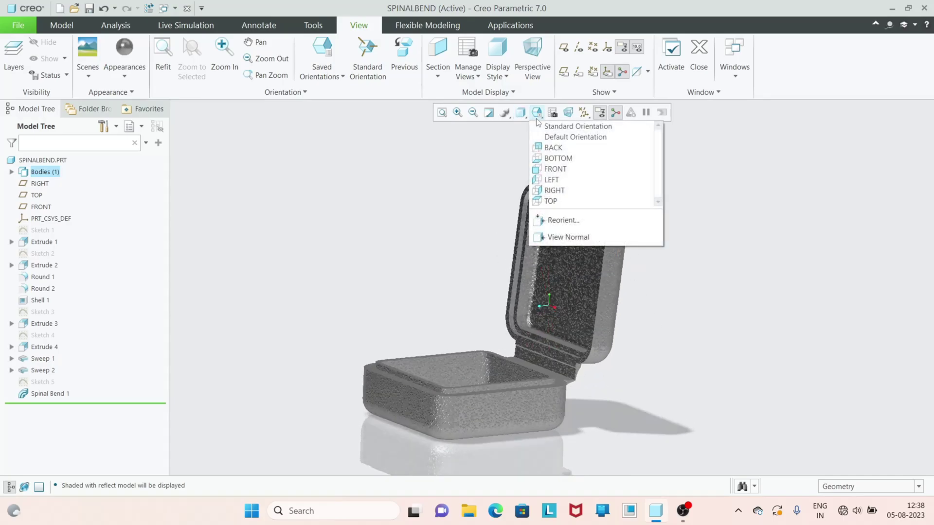
pyautogui.click(537, 115)
pyautogui.click(536, 115)
pyautogui.click(550, 127)
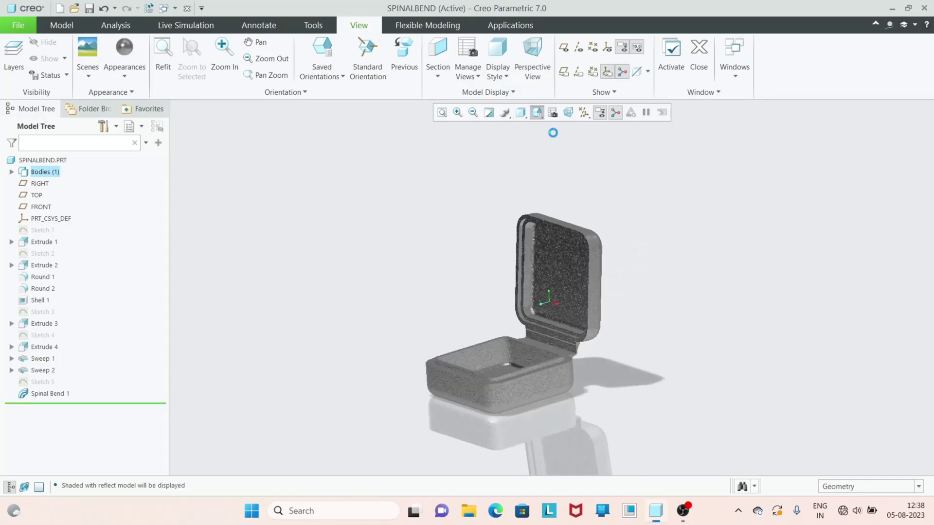
# - Switch the model display back to Shading With Edges
pyautogui.click(521, 112)
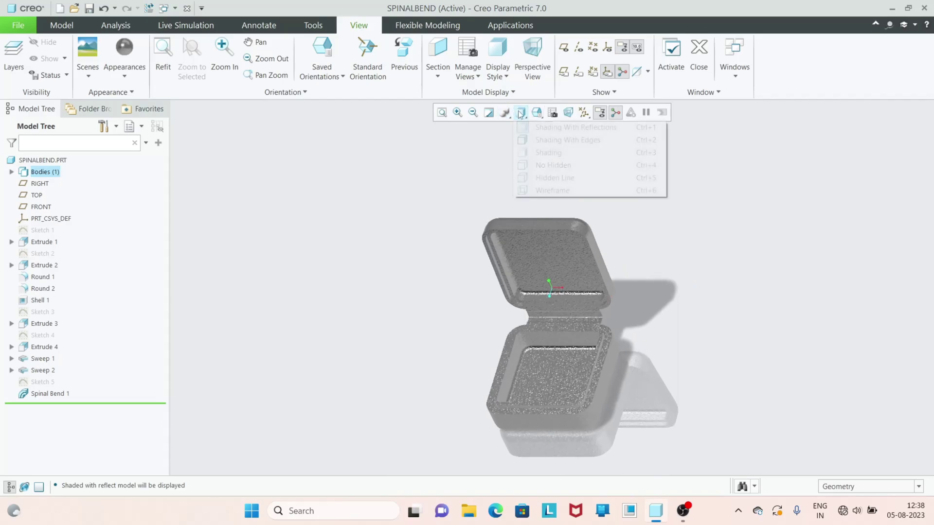
pyautogui.click(535, 140)
pyautogui.moveTo(688, 383); pyautogui.dragTo(632, 353, button='middle')
pyautogui.scroll(2, 652, 351)
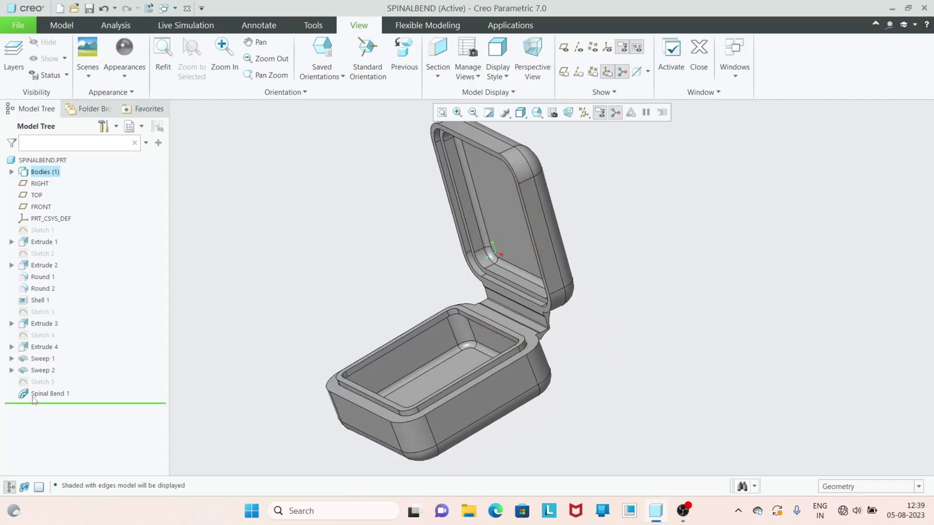
# - Redefine the spinal bend with a depth of about 115 mm to close the lid onto the deeper tray
pyautogui.click(55, 394)
pyautogui.click(78, 327)
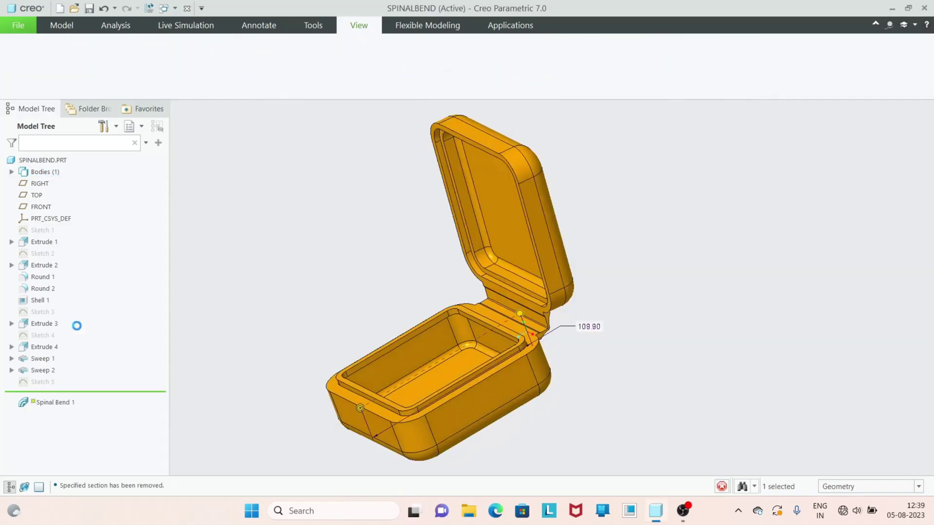
pyautogui.moveTo(520, 314); pyautogui.dragTo(532, 312)
pyautogui.middleClick(473, 218)
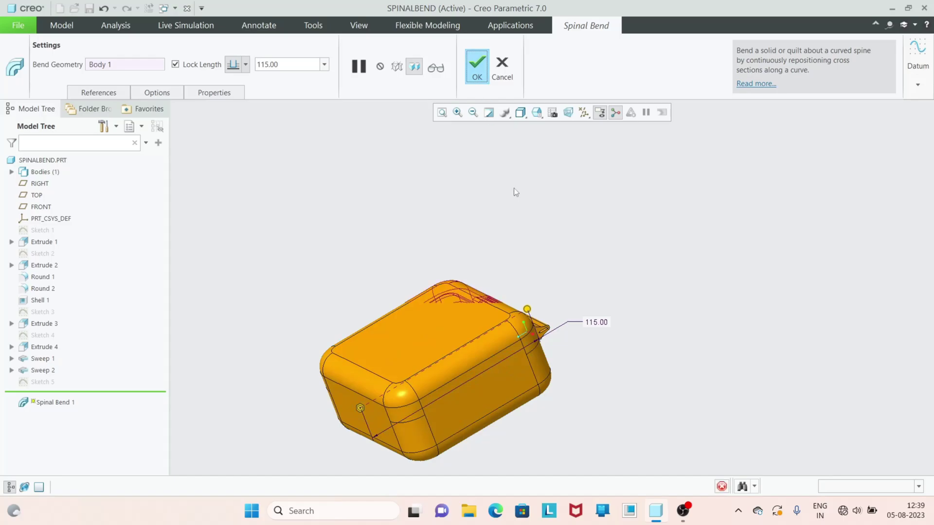
pyautogui.moveTo(660, 366); pyautogui.dragTo(686, 370, button='middle')
# - Redefine the spinal bend with a depth of about 109.3 mm to reopen the lid
pyautogui.click(58, 395)
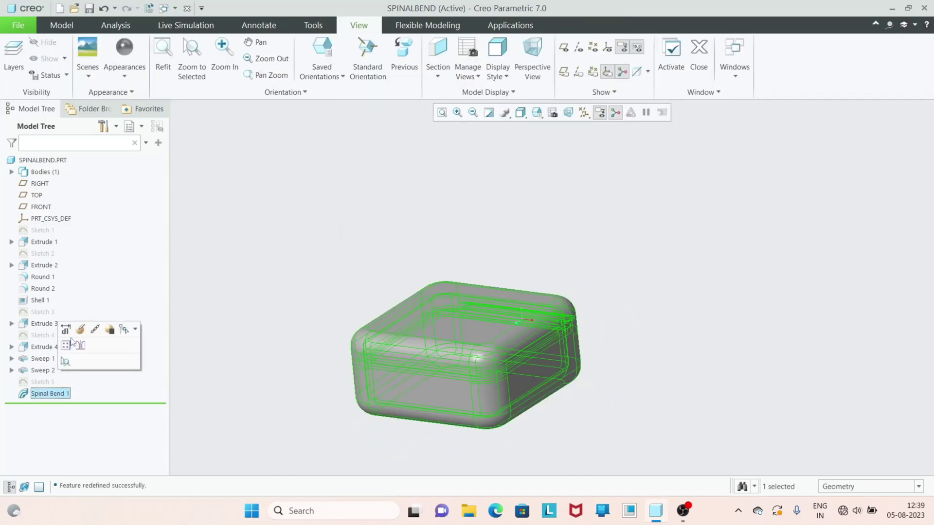
pyautogui.click(76, 332)
pyautogui.moveTo(535, 316)
pyautogui.mouseDown()
pyautogui.moveTo(552, 299)
pyautogui.moveTo(522, 315)
pyautogui.mouseUp()
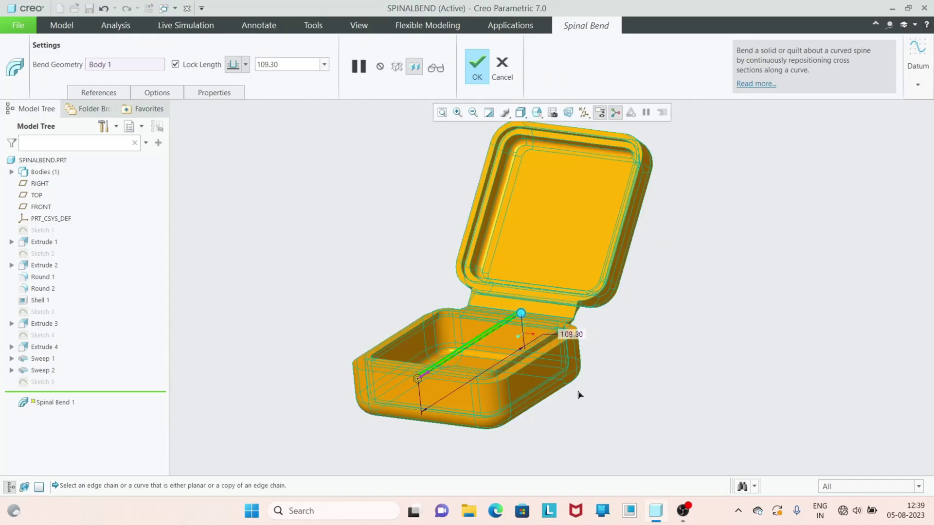
pyautogui.moveTo(638, 427); pyautogui.dragTo(614, 442, button='middle')
pyautogui.click(477, 77)
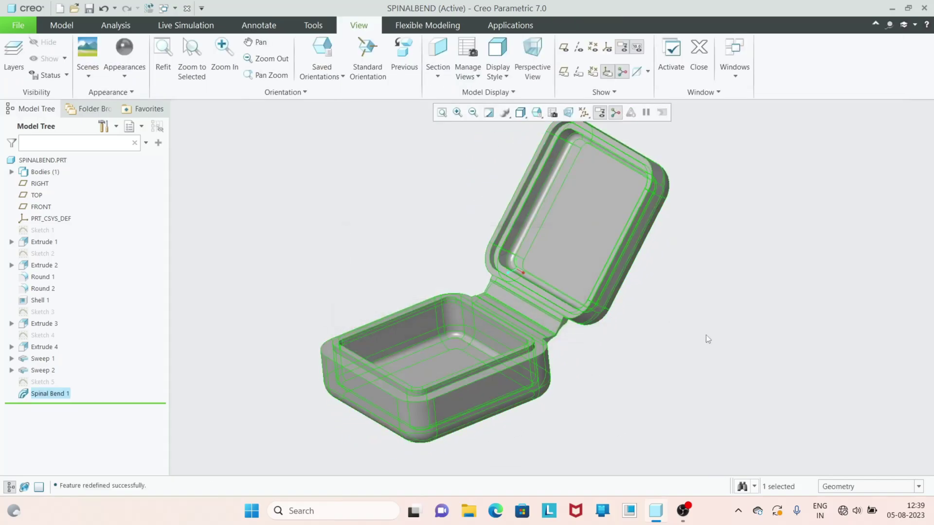
pyautogui.scroll(2, 707, 339)
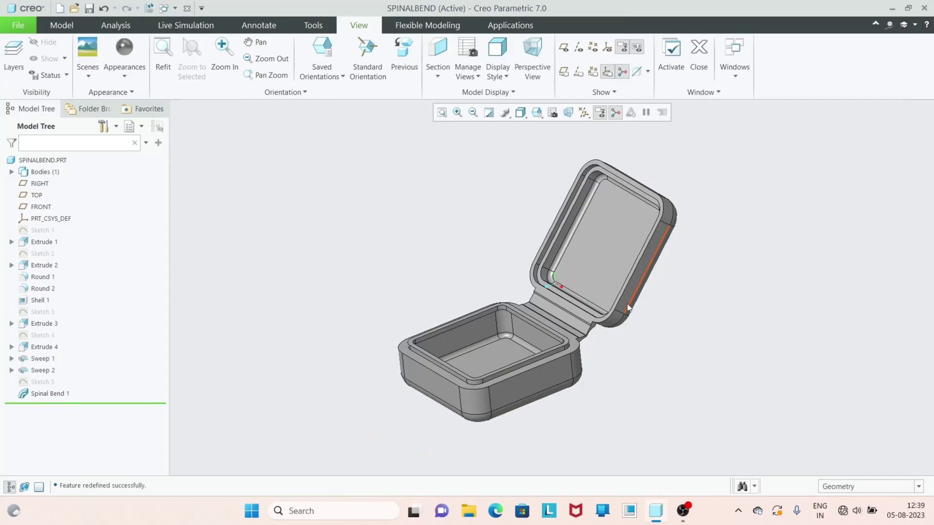